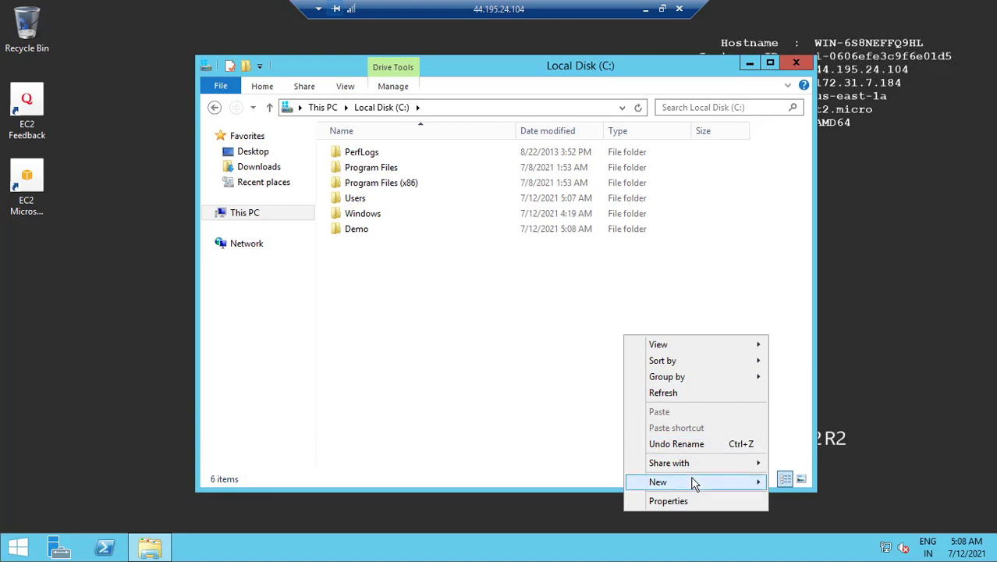
Create a folder named "root volume" on Local Disk (C:).
{"action": "mouse_move", "coordinate": [696, 481]}
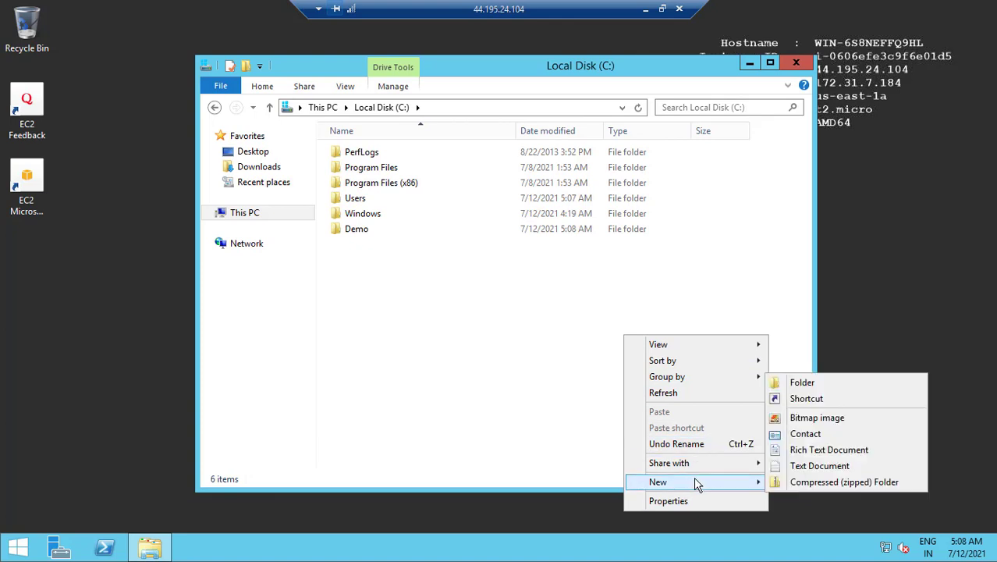
{"action": "left_click", "coordinate": [787, 384]}
{"action": "type", "text": "r"}
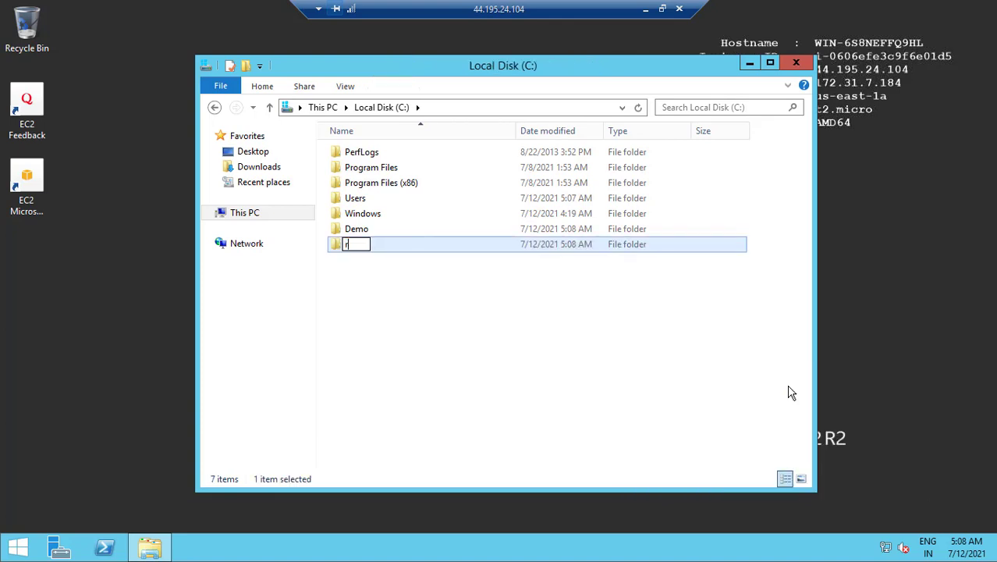
{"action": "type", "text": "oot volume"}
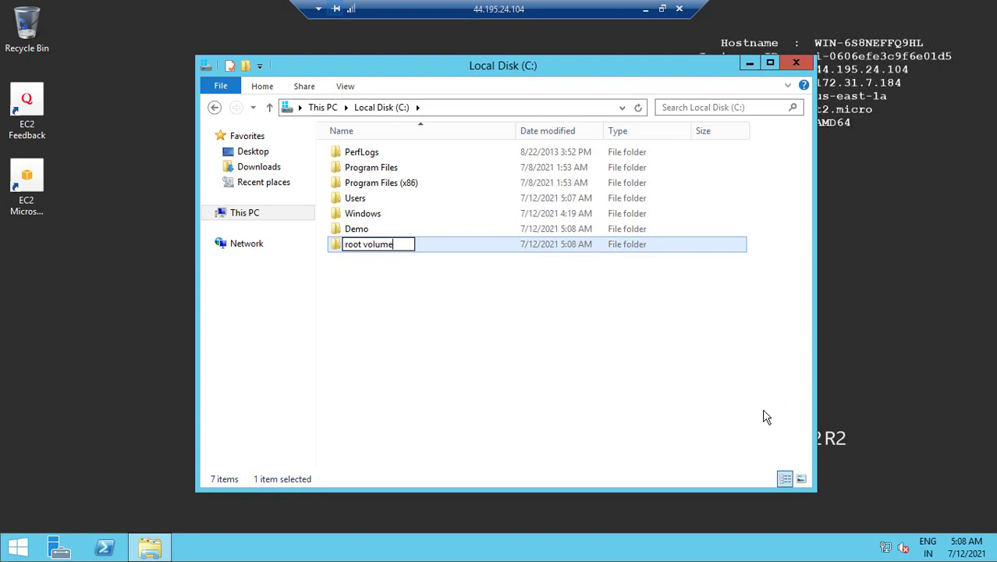
{"action": "left_click", "coordinate": [422, 322]}
Add a new text document with the default name to Local Disk (C:) and close the folder window.
{"action": "right_click", "coordinate": [420, 323]}
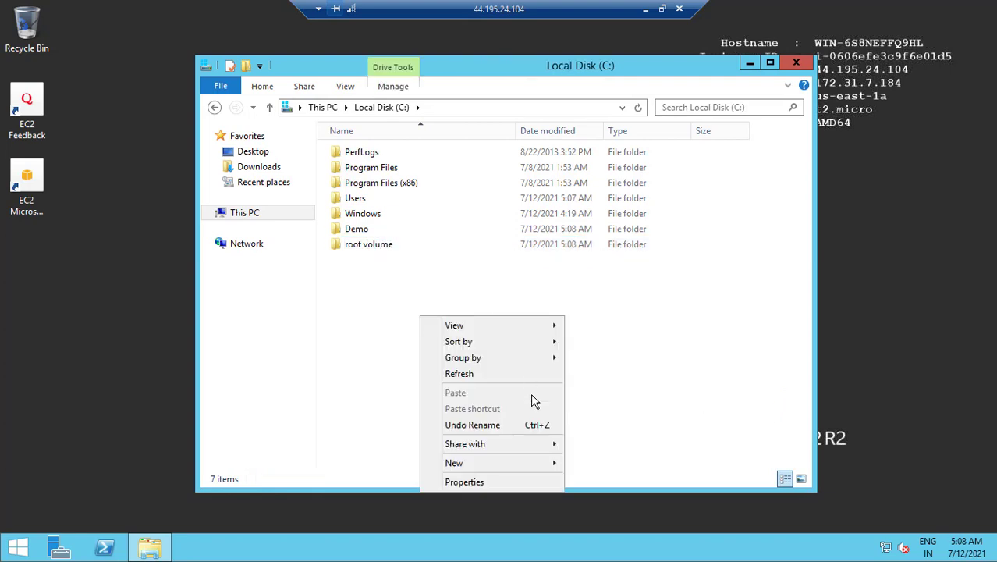
{"action": "mouse_move", "coordinate": [512, 466]}
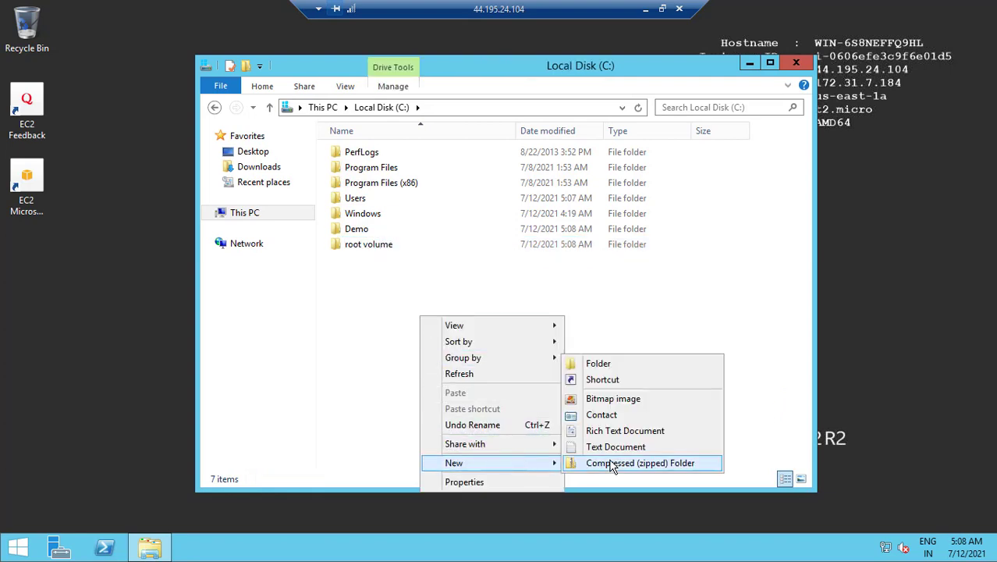
{"action": "left_click", "coordinate": [636, 445]}
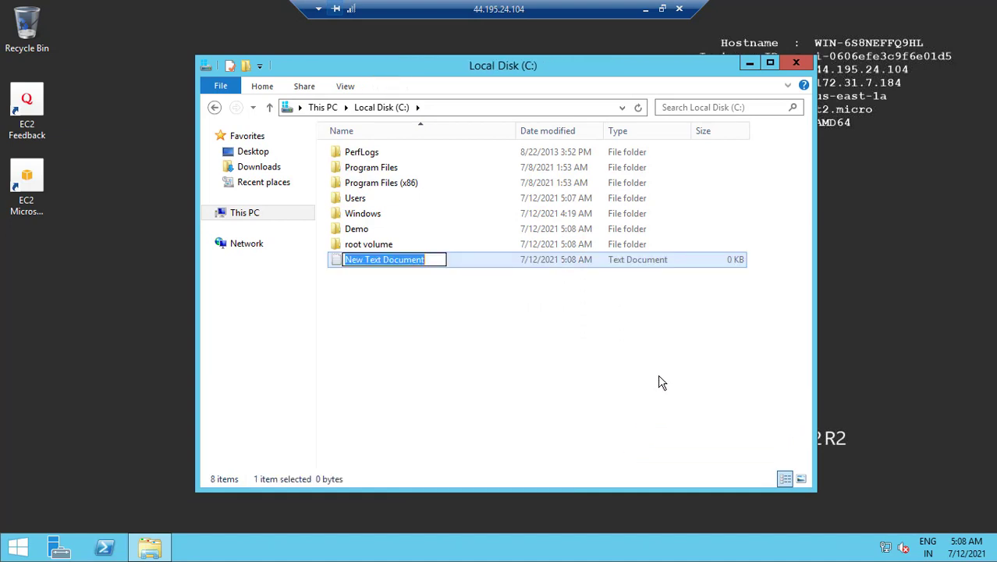
{"action": "left_click", "coordinate": [642, 375]}
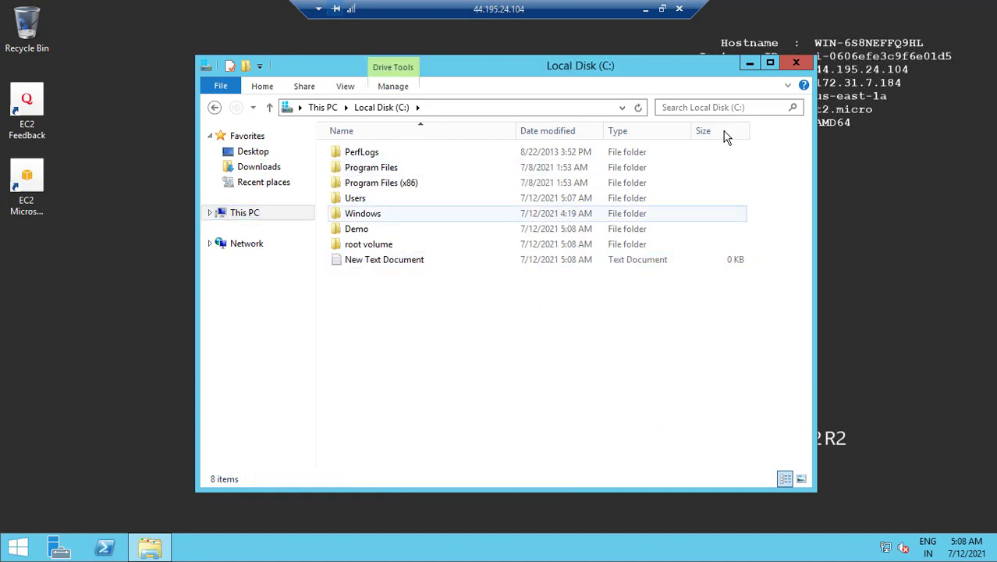
{"action": "left_click", "coordinate": [793, 60]}
Create a text document and a folder on the server's desktop, both with default names.
{"action": "right_click", "coordinate": [351, 206]}
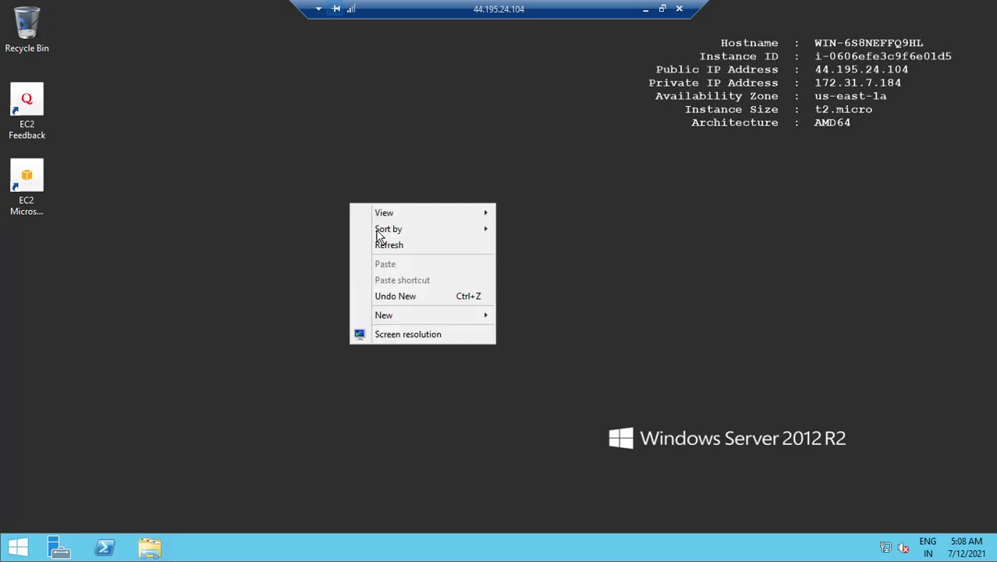
{"action": "mouse_move", "coordinate": [412, 316]}
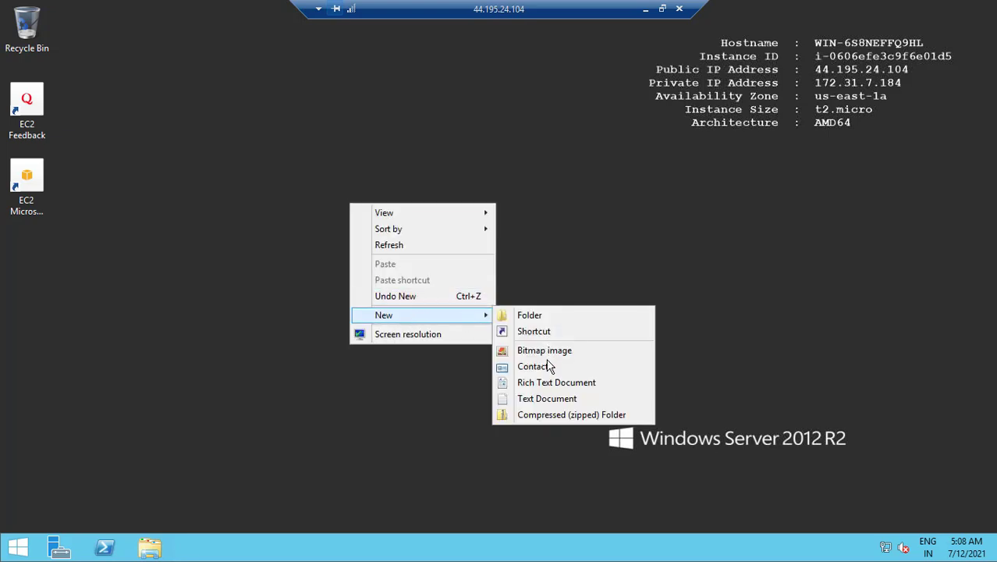
{"action": "left_click", "coordinate": [538, 399]}
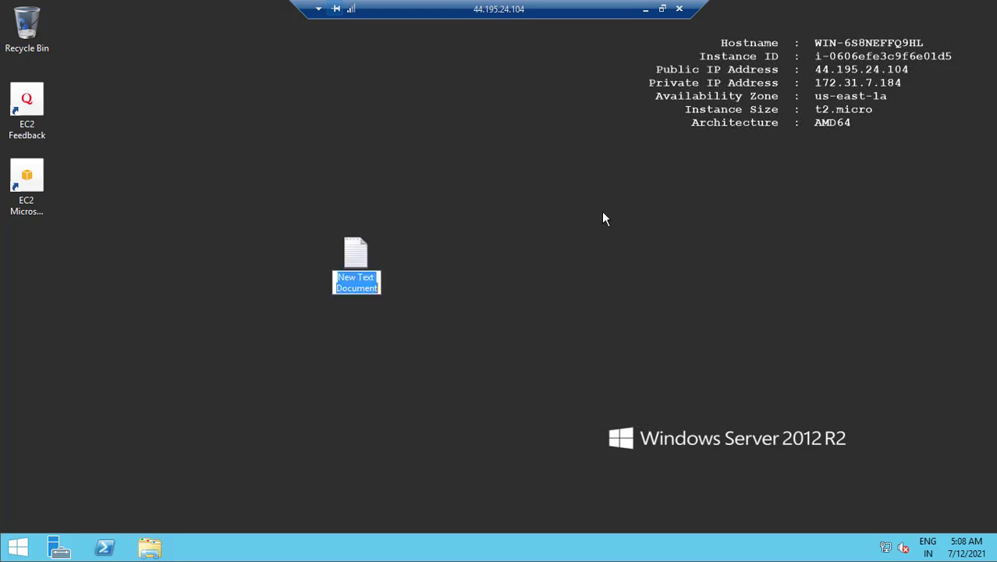
{"action": "right_click", "coordinate": [610, 209]}
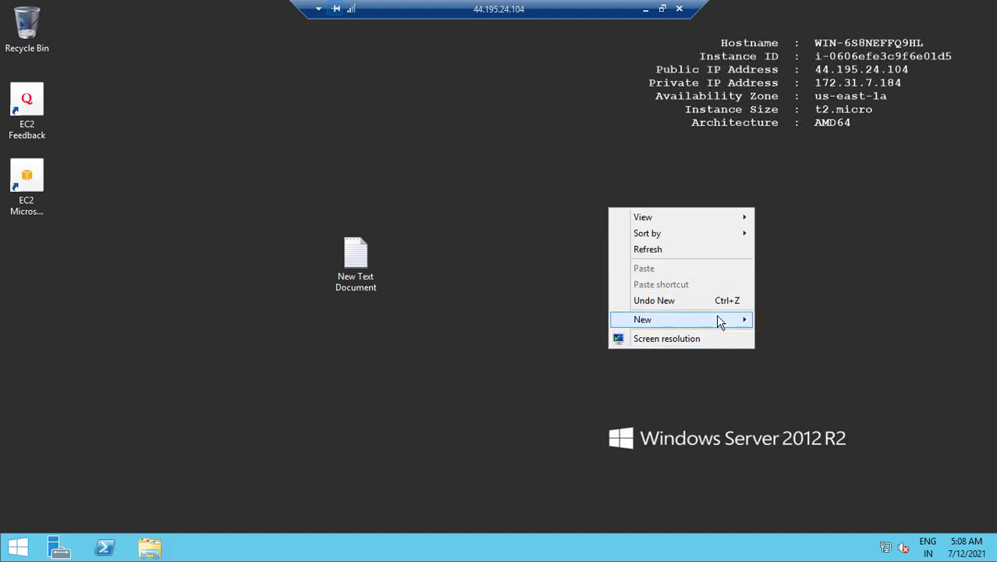
{"action": "mouse_move", "coordinate": [718, 320]}
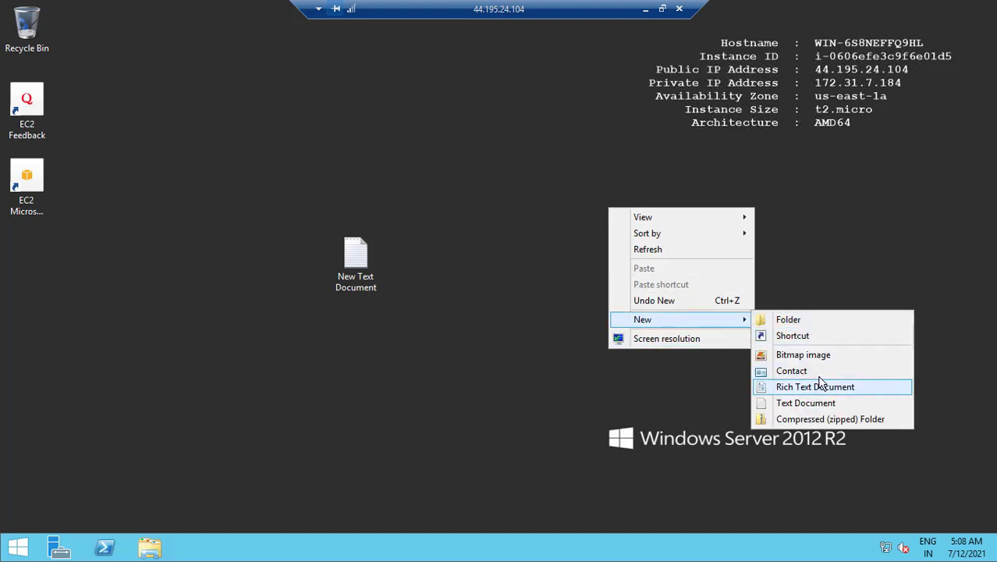
{"action": "left_click", "coordinate": [821, 322]}
Create a second text document on the server's desktop, accepting the default name.
{"action": "right_click", "coordinate": [747, 150]}
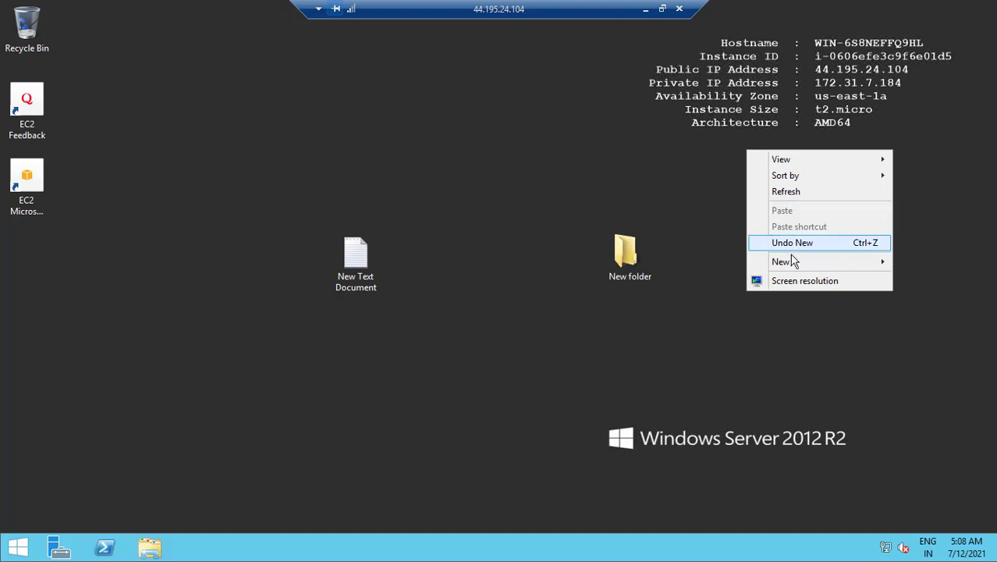
{"action": "mouse_move", "coordinate": [788, 264]}
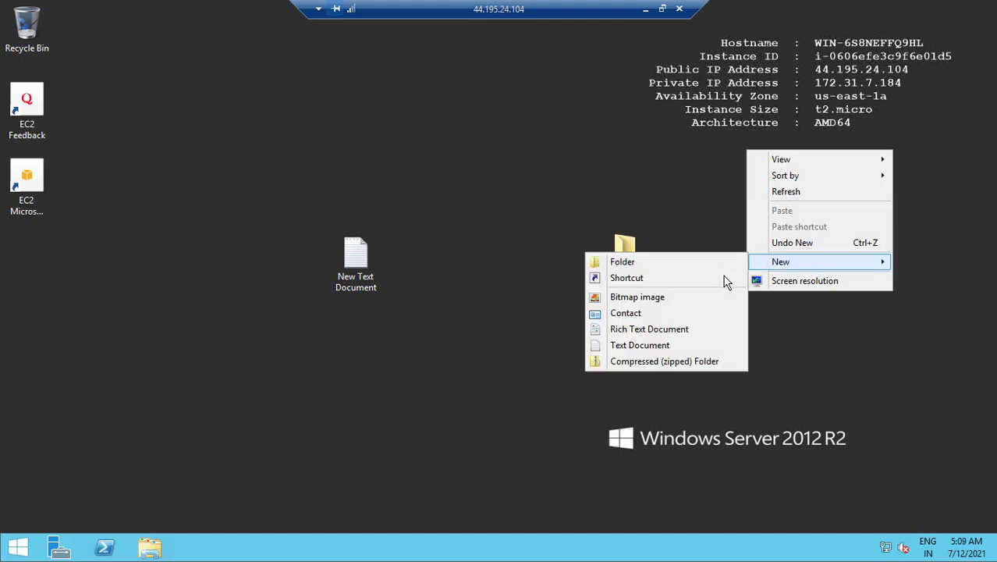
{"action": "left_click", "coordinate": [655, 345]}
{"action": "key", "text": "Return"}
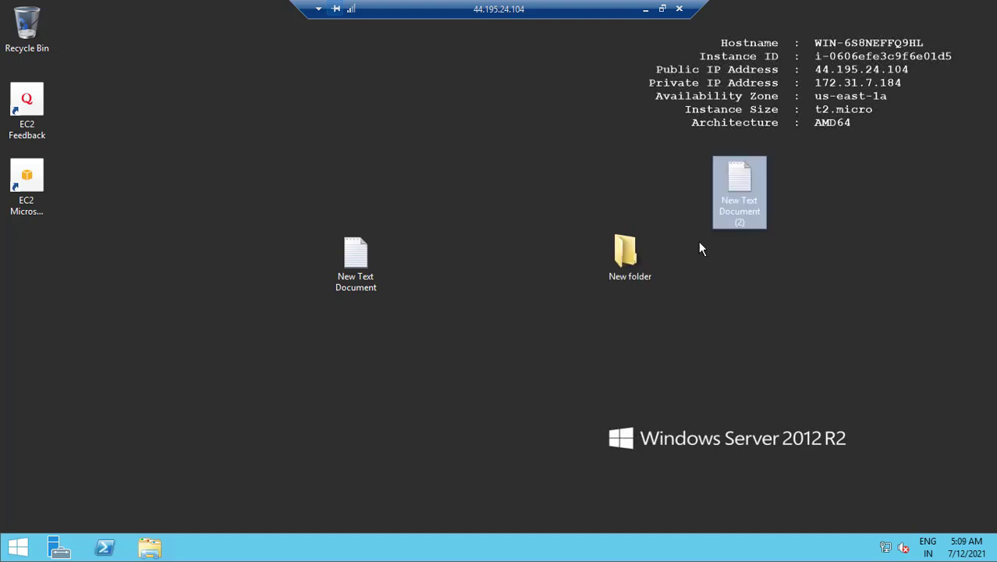
Minimize the remote desktop session and stop the running t2.micro instance in the EC2 console.
{"action": "left_click", "coordinate": [645, 11]}
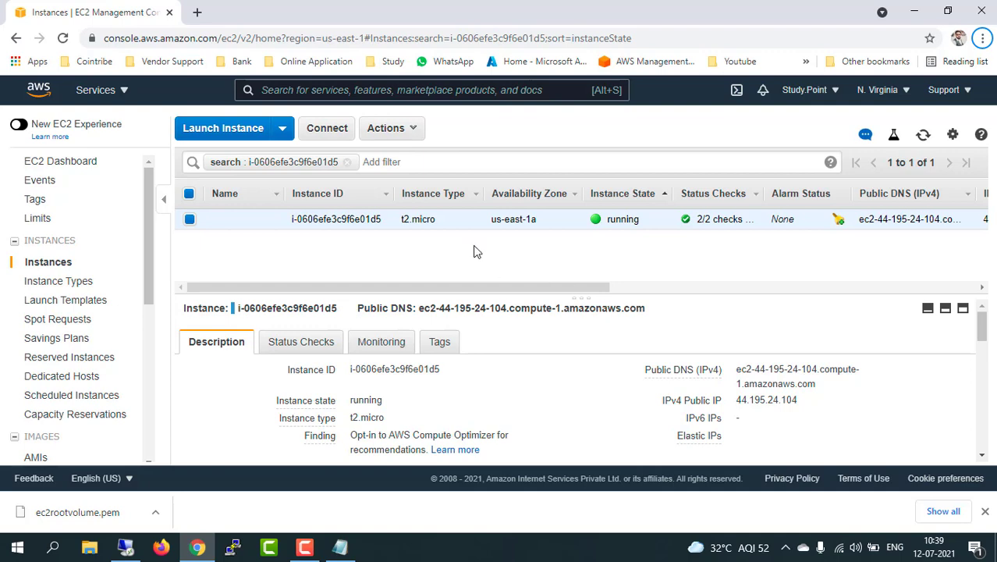
{"action": "left_click", "coordinate": [413, 131]}
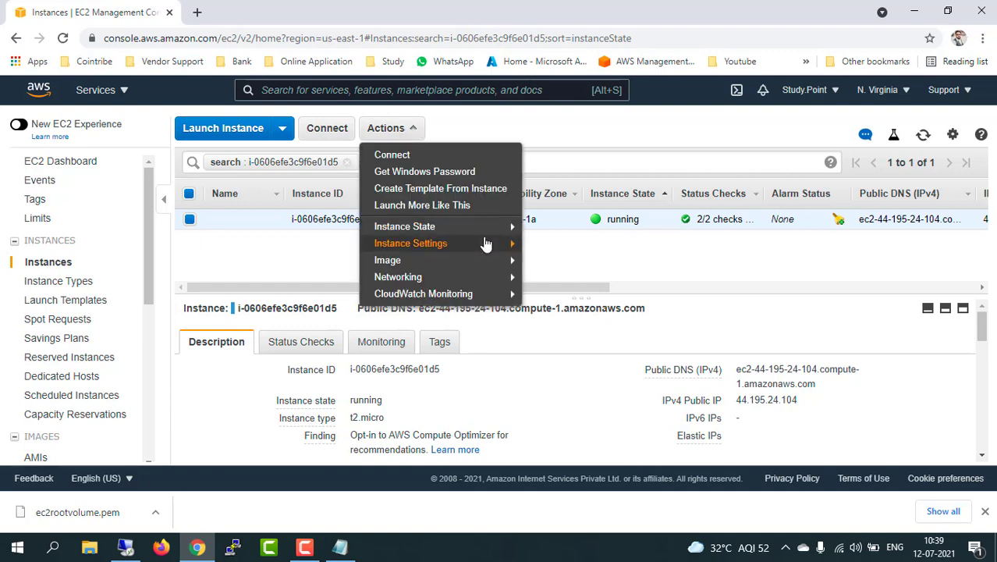
{"action": "mouse_move", "coordinate": [473, 231]}
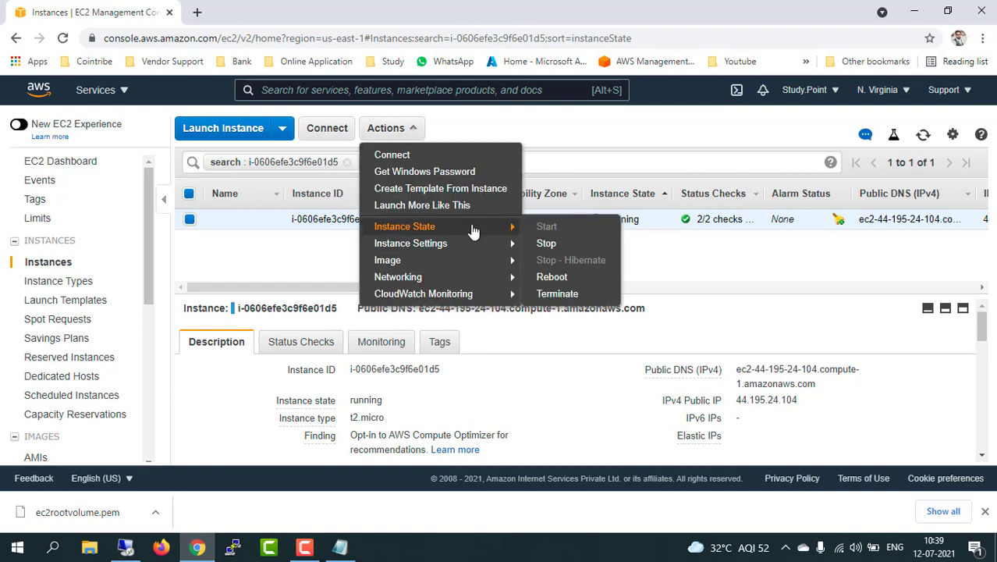
{"action": "left_click", "coordinate": [557, 246]}
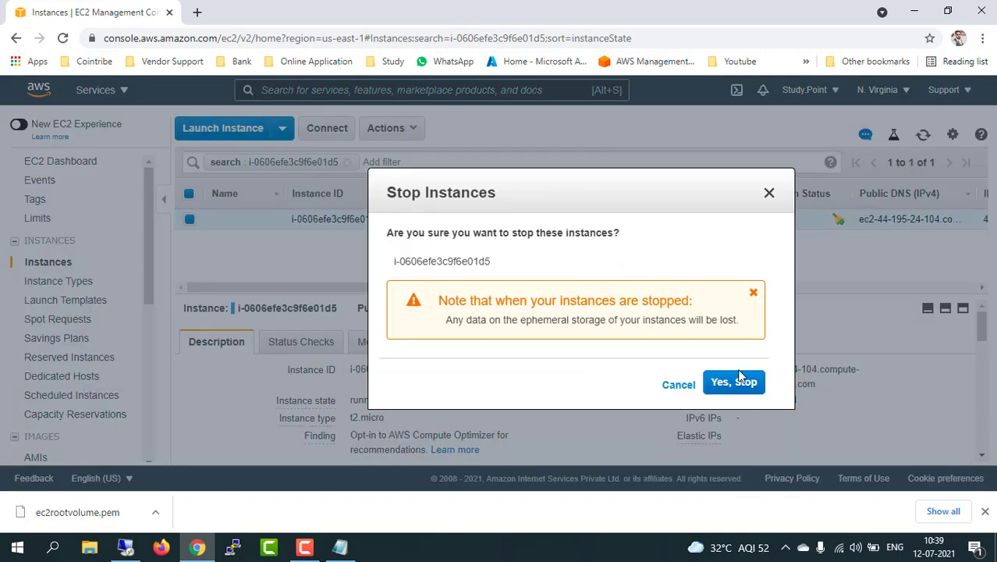
{"action": "left_click", "coordinate": [735, 383]}
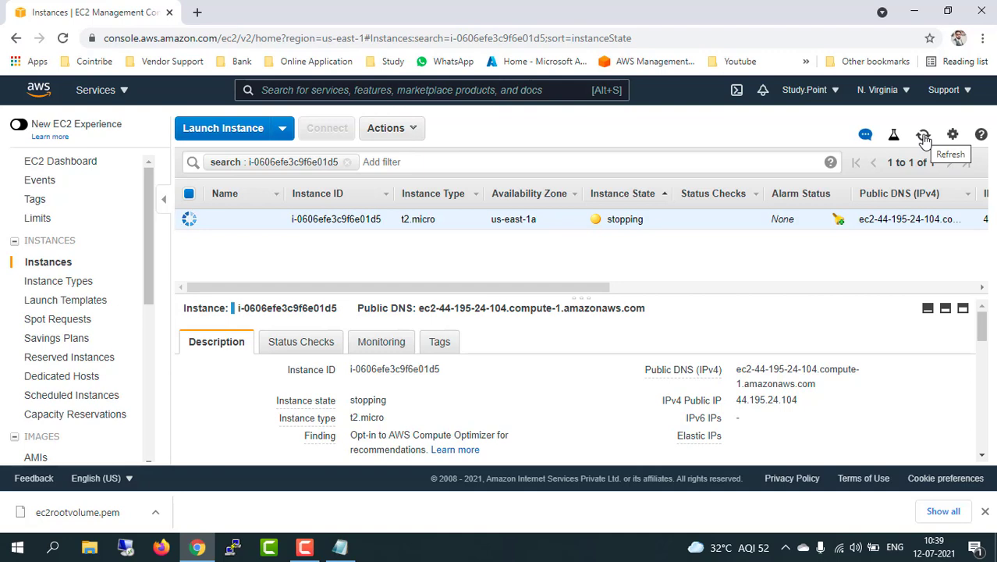
Refresh the instance list to check the stopping instance's state, and dismiss the browser's downloads bar.
{"action": "left_click", "coordinate": [924, 138]}
{"action": "left_click", "coordinate": [923, 137]}
{"action": "left_click", "coordinate": [986, 512]}
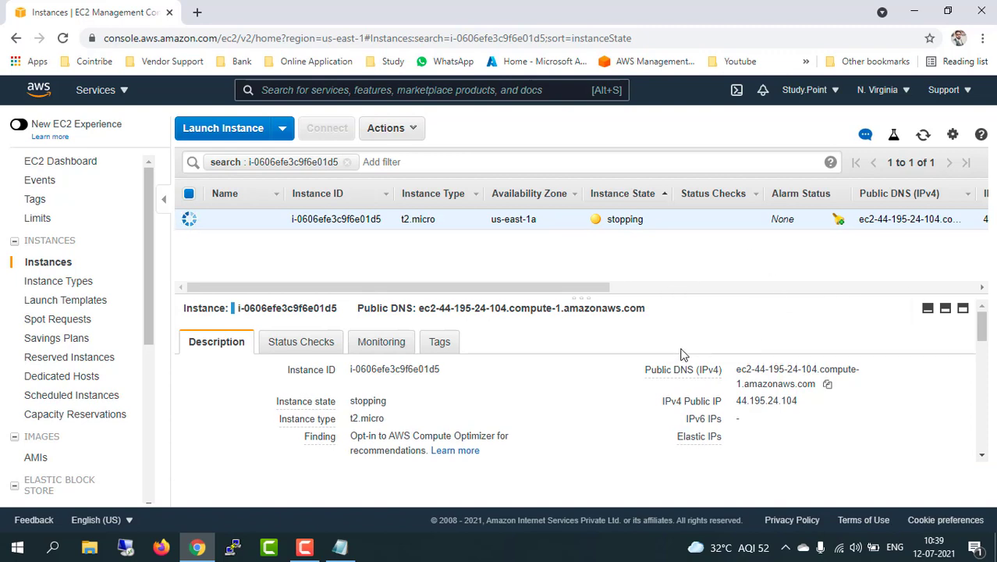
{"action": "left_click", "coordinate": [413, 129]}
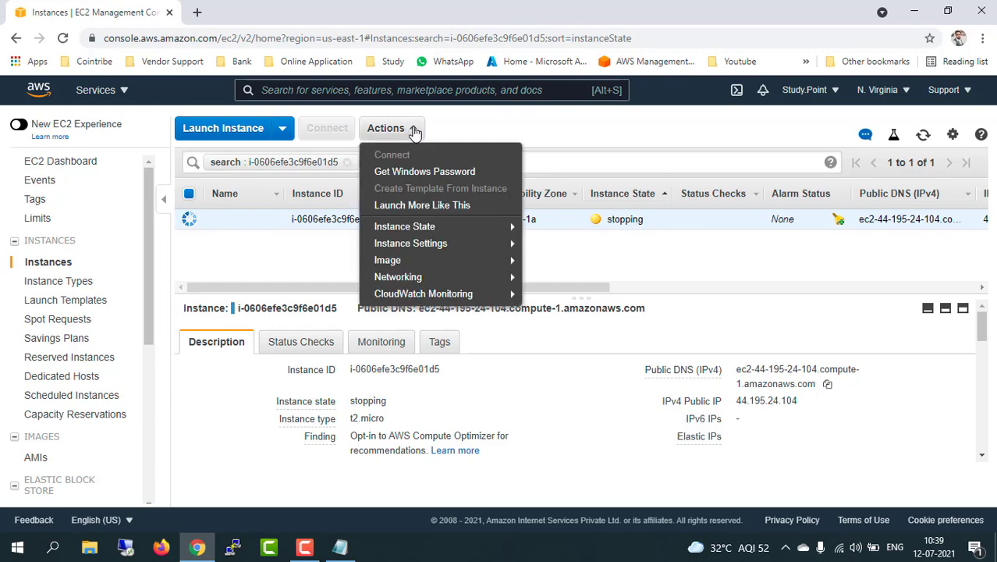
{"action": "left_click", "coordinate": [664, 306]}
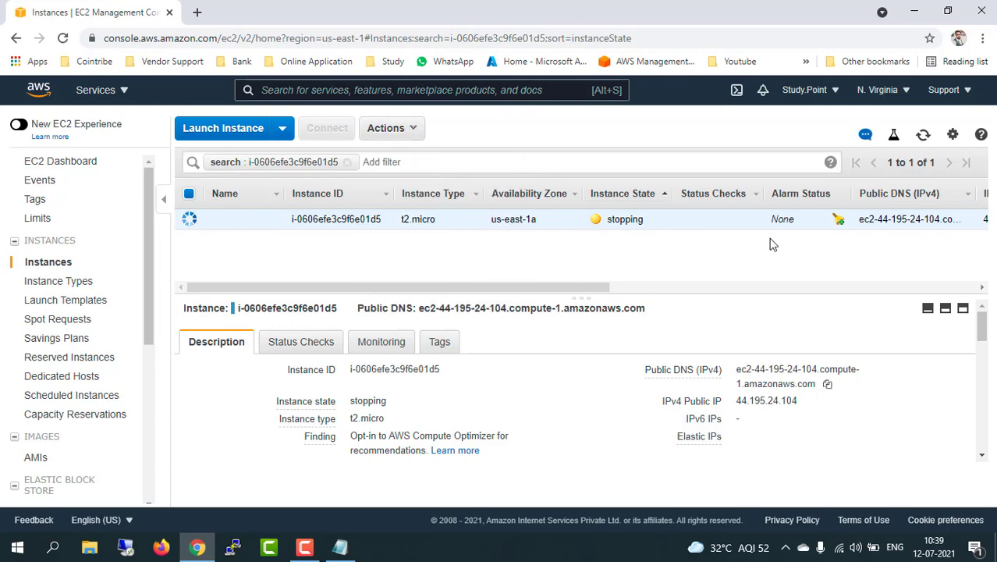
{"action": "left_click", "coordinate": [924, 137]}
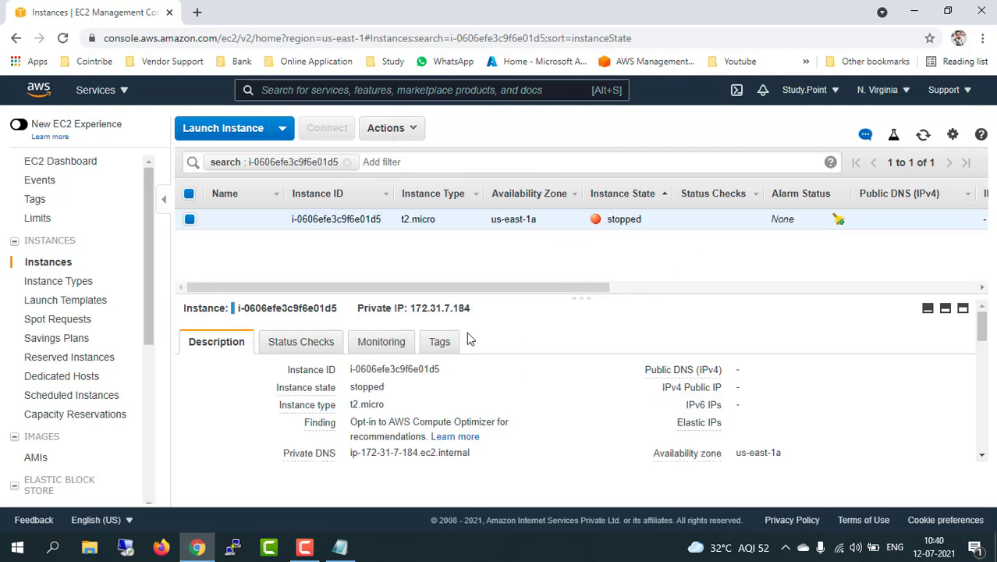
Open the Elastic Block Store snapshots list and examine the details of the listed snapshot.
{"action": "left_click", "coordinate": [452, 370]}
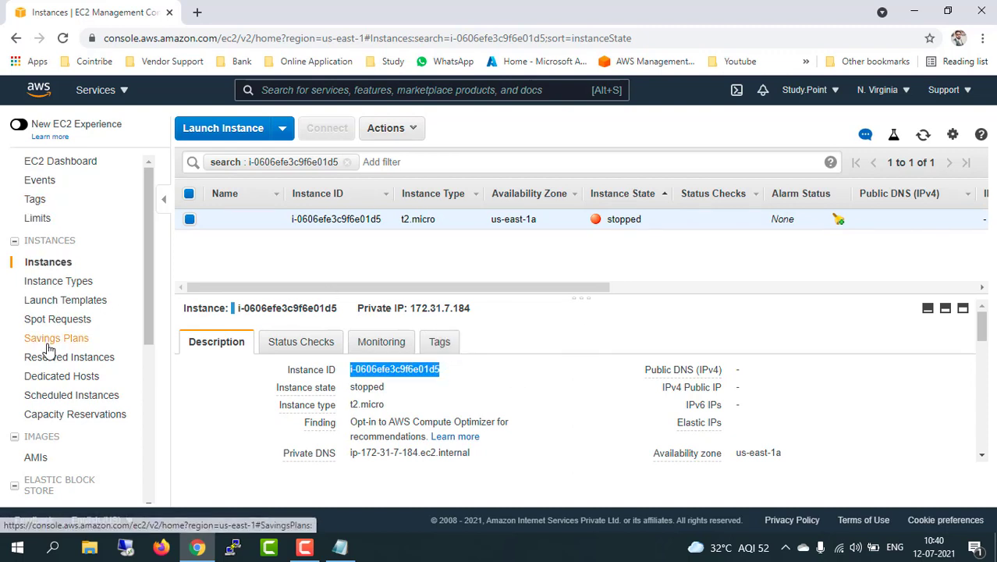
{"action": "scroll", "coordinate": [48, 349], "scroll_direction": "down", "scroll_amount": 3}
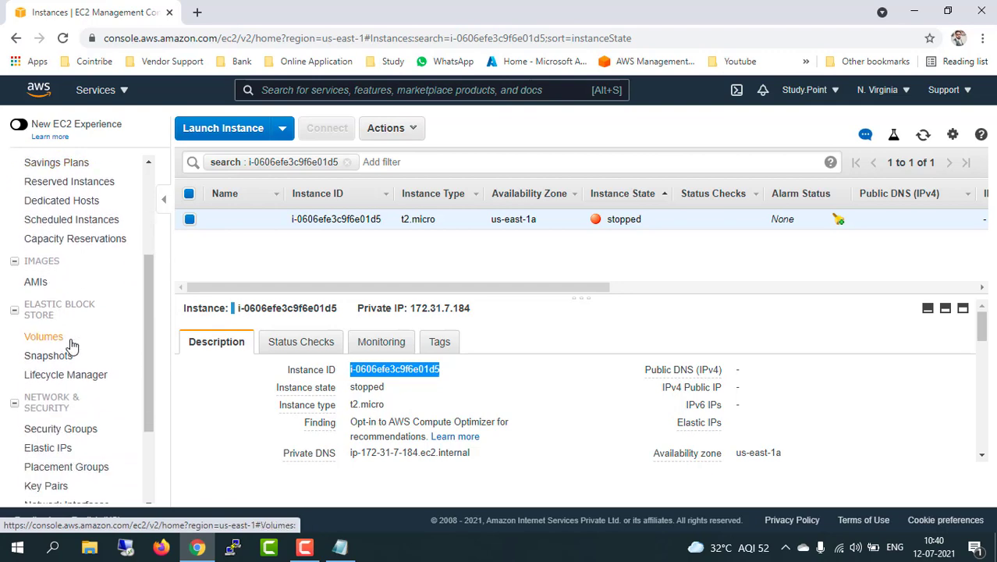
{"action": "left_click", "coordinate": [48, 356]}
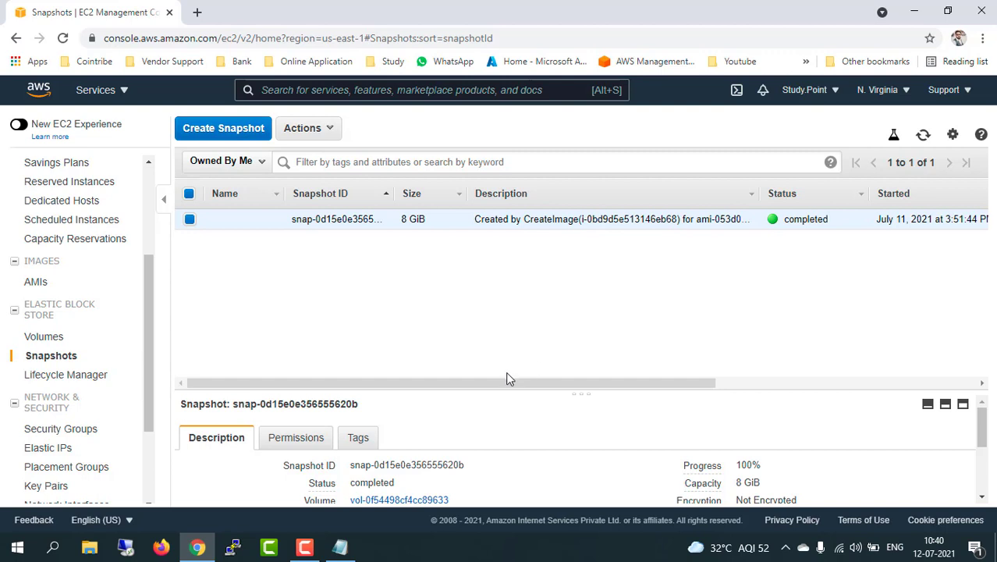
{"action": "left_click_drag", "start_coordinate": [507, 380], "coordinate": [589, 380]}
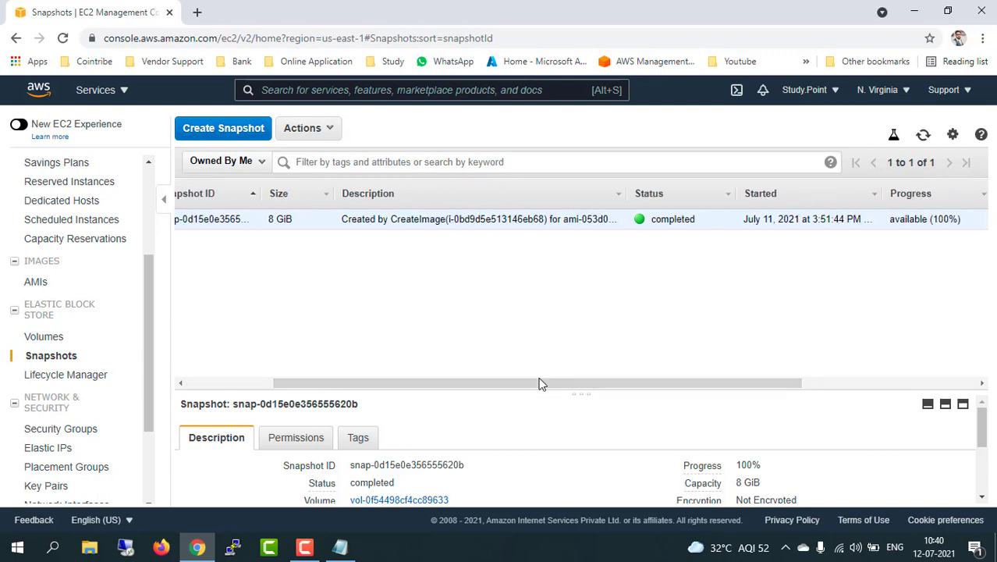
{"action": "left_click_drag", "start_coordinate": [525, 383], "coordinate": [448, 384]}
Recheck the instance list, then review the snapshots list again along with its ownership filter options.
{"action": "scroll", "coordinate": [55, 211], "scroll_direction": "up", "scroll_amount": 3}
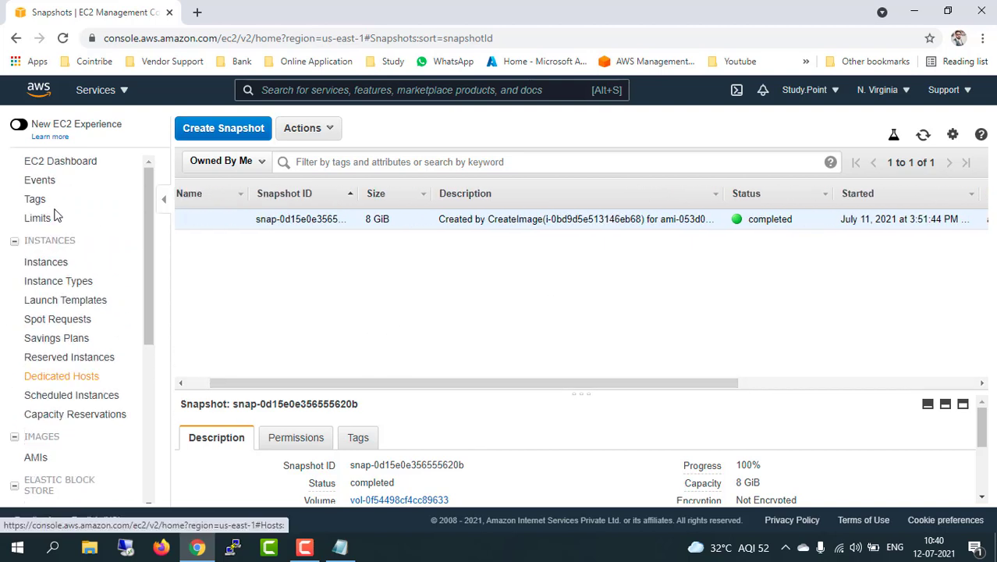
{"action": "left_click", "coordinate": [49, 264]}
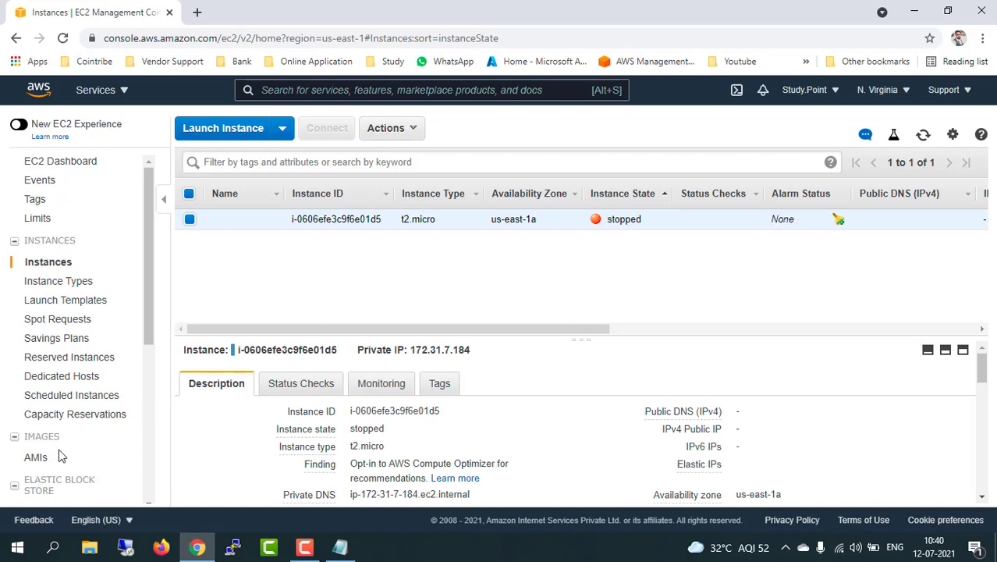
{"action": "scroll", "coordinate": [61, 457], "scroll_direction": "down", "scroll_amount": 2}
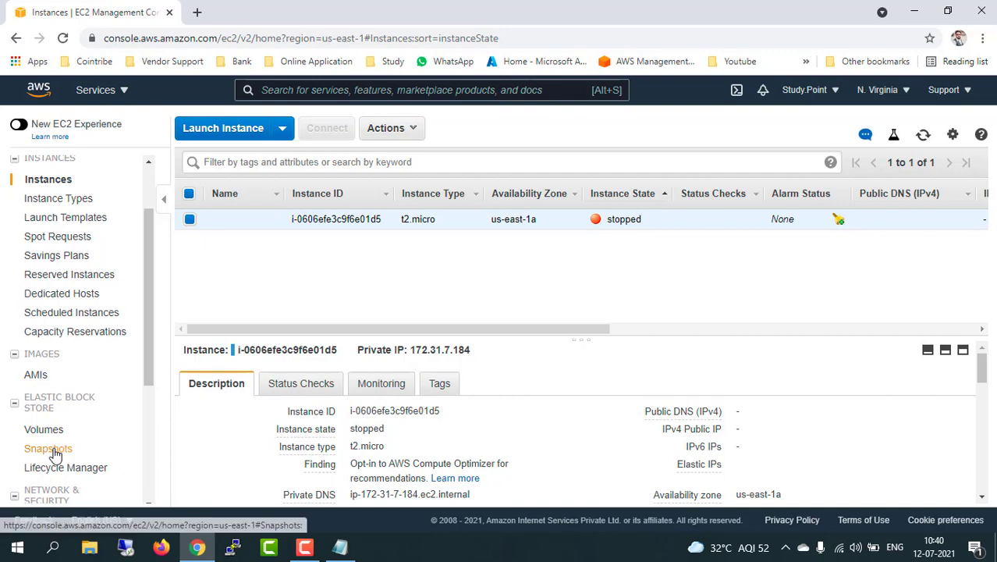
{"action": "left_click", "coordinate": [49, 450]}
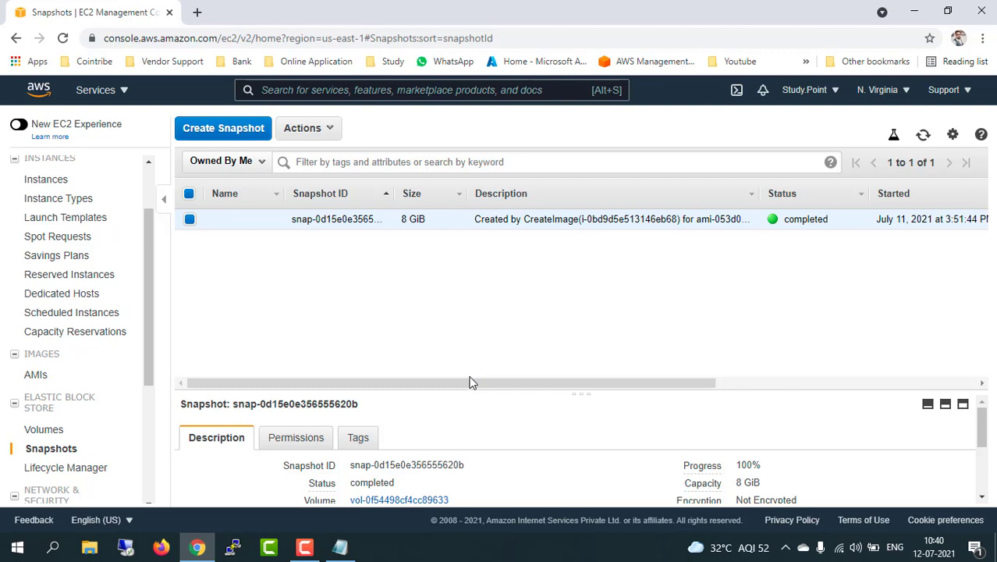
{"action": "left_click", "coordinate": [261, 162]}
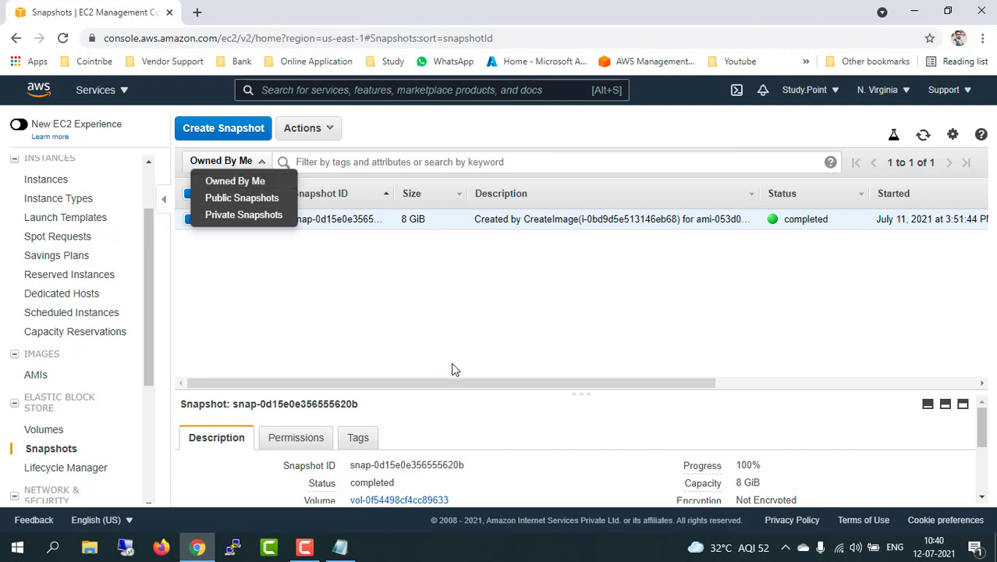
{"action": "left_click", "coordinate": [438, 381]}
{"action": "mouse_move", "coordinate": [438, 382]}
{"action": "left_mouse_down"}
{"action": "mouse_move", "coordinate": [725, 382]}
{"action": "mouse_move", "coordinate": [454, 383]}
{"action": "left_mouse_up"}
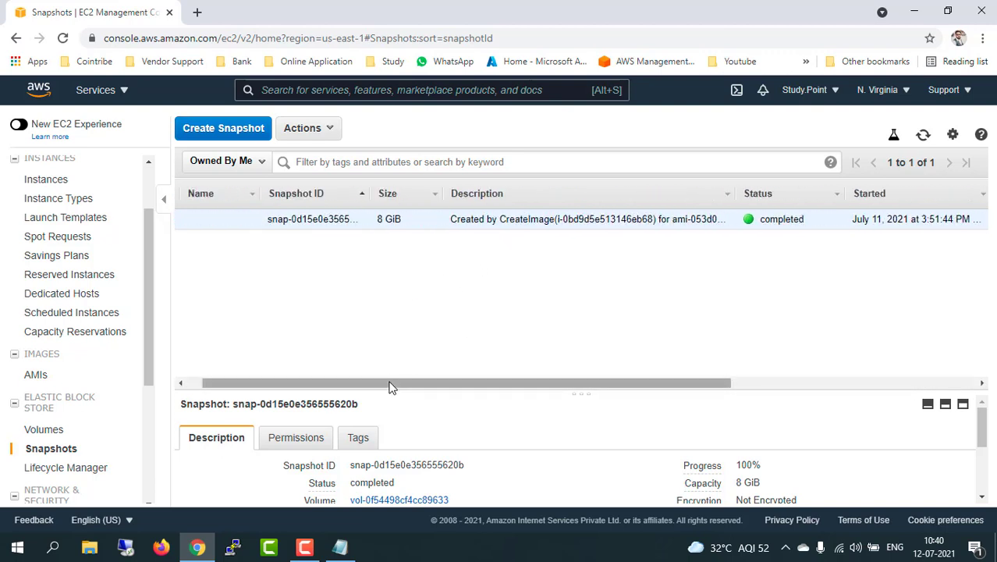
Open the Elastic Block Store volumes list to view the instance's volume.
{"action": "left_click", "coordinate": [43, 429]}
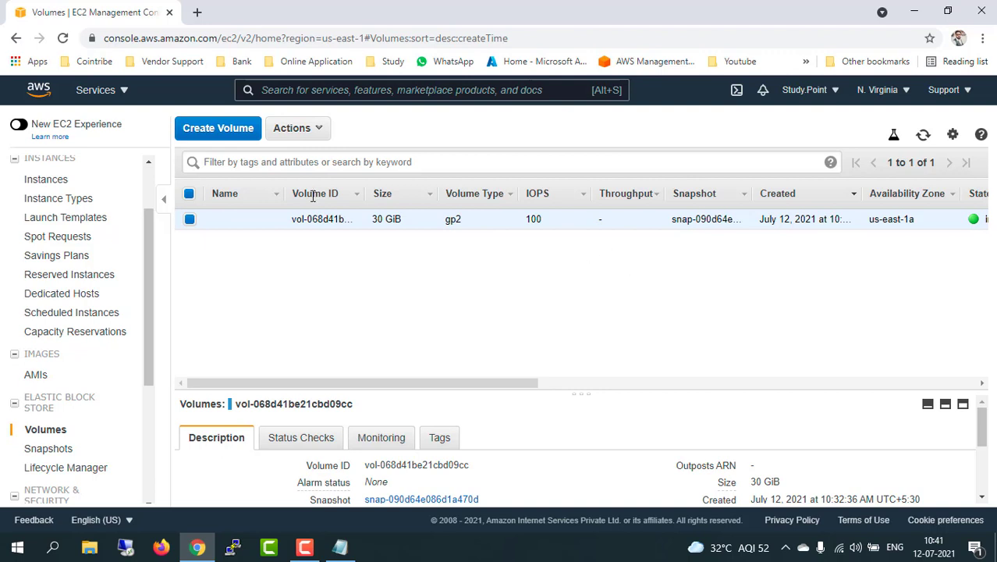
Create a snapshot of the 30 GiB root volume with the description snapshotroot.
{"action": "left_click", "coordinate": [325, 135]}
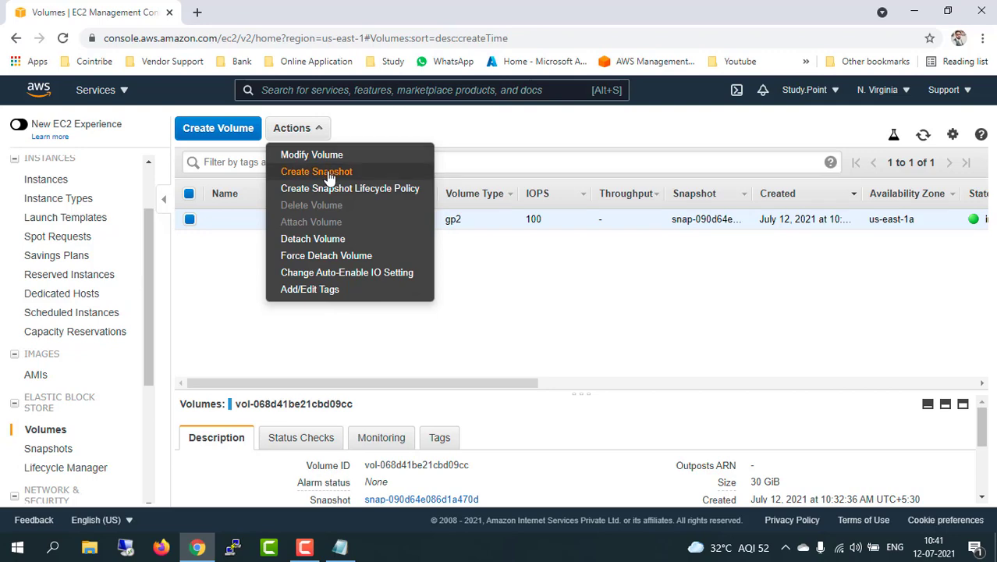
{"action": "left_click", "coordinate": [328, 173]}
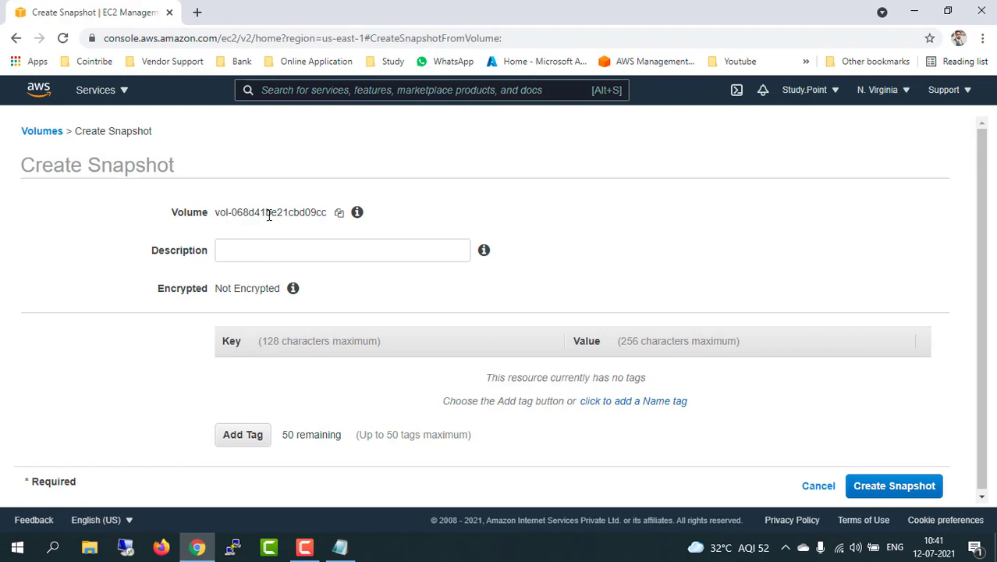
{"action": "left_click", "coordinate": [241, 250]}
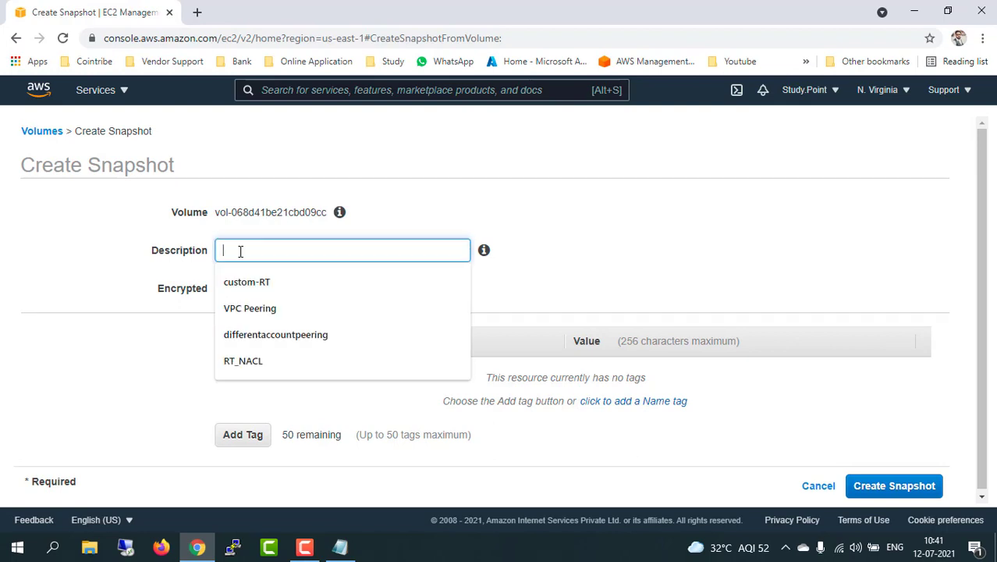
{"action": "type", "text": "snapshotroot"}
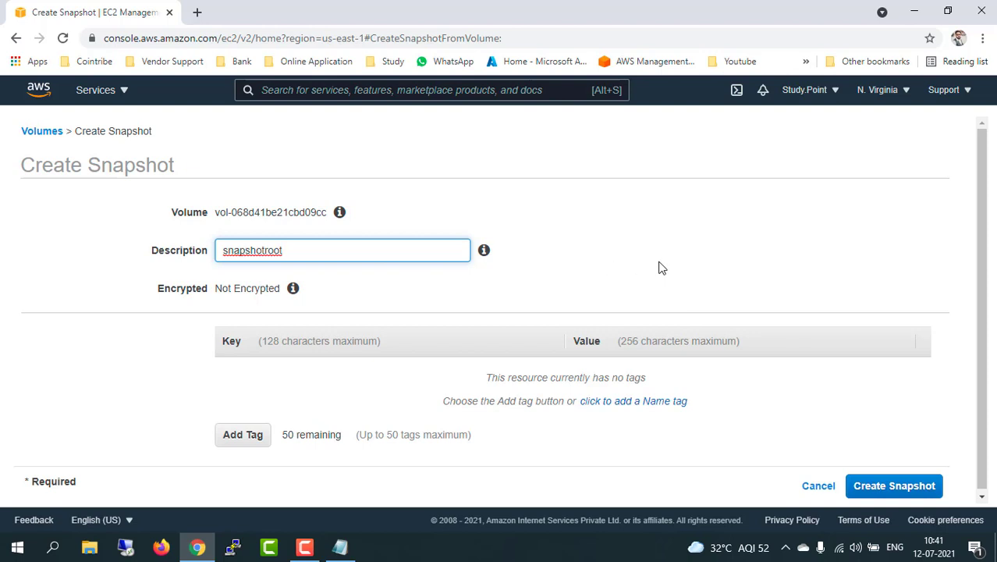
{"action": "scroll", "coordinate": [660, 268], "scroll_direction": "down", "scroll_amount": 1}
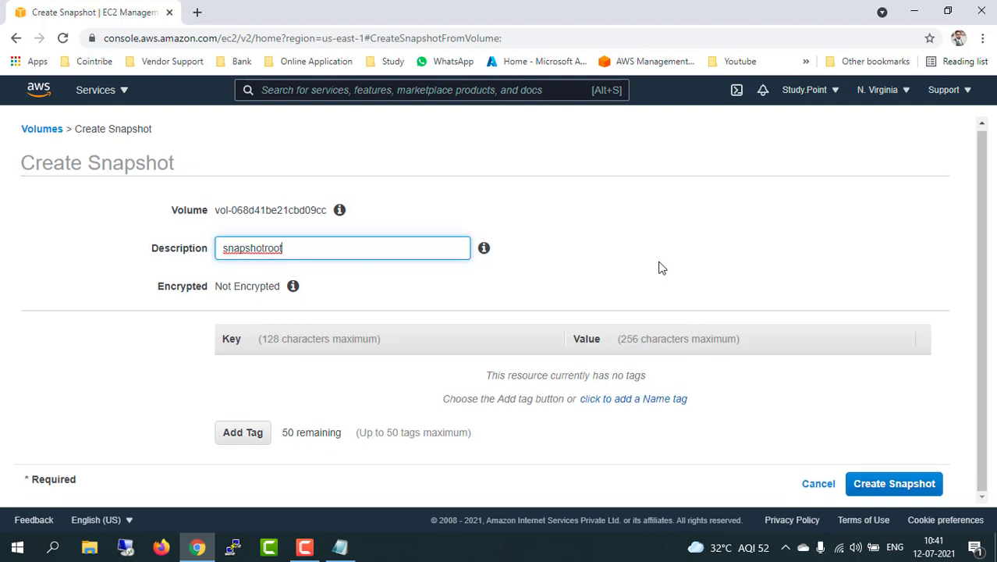
{"action": "left_click", "coordinate": [901, 485]}
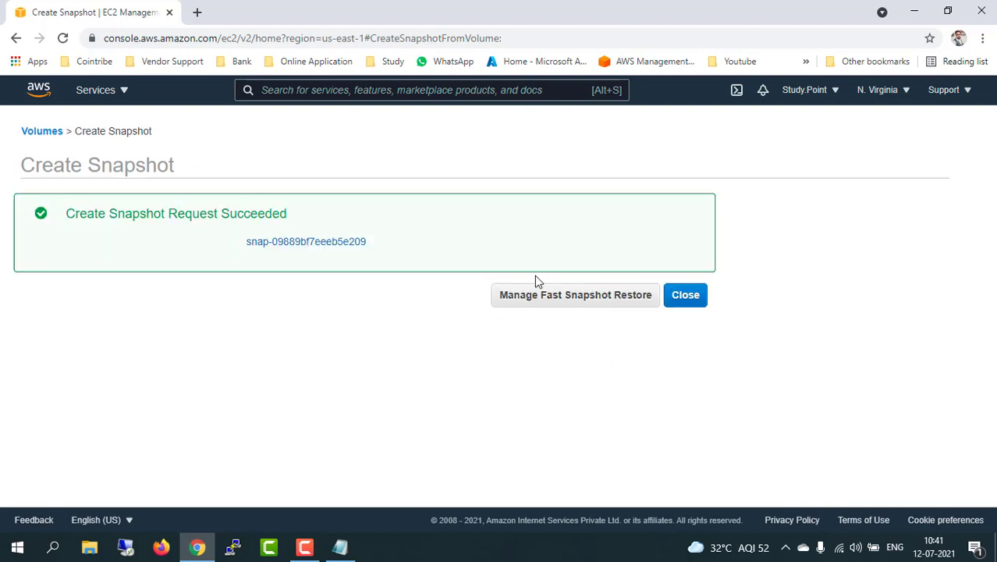
Open the new snapshot in the snapshots list and clear the snapshot ID filter to list all owned snapshots.
{"action": "left_click", "coordinate": [350, 243]}
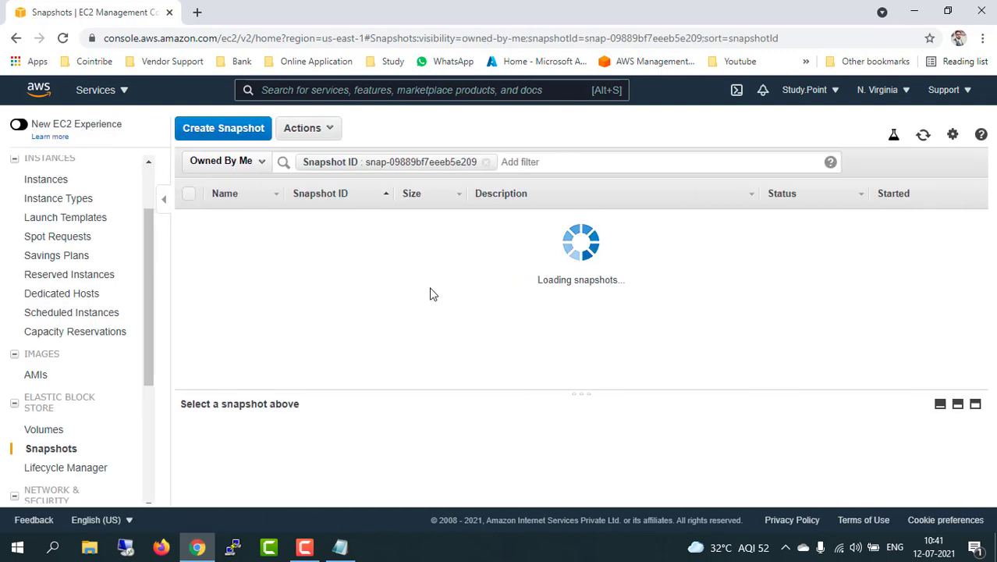
{"action": "left_click", "coordinate": [485, 162]}
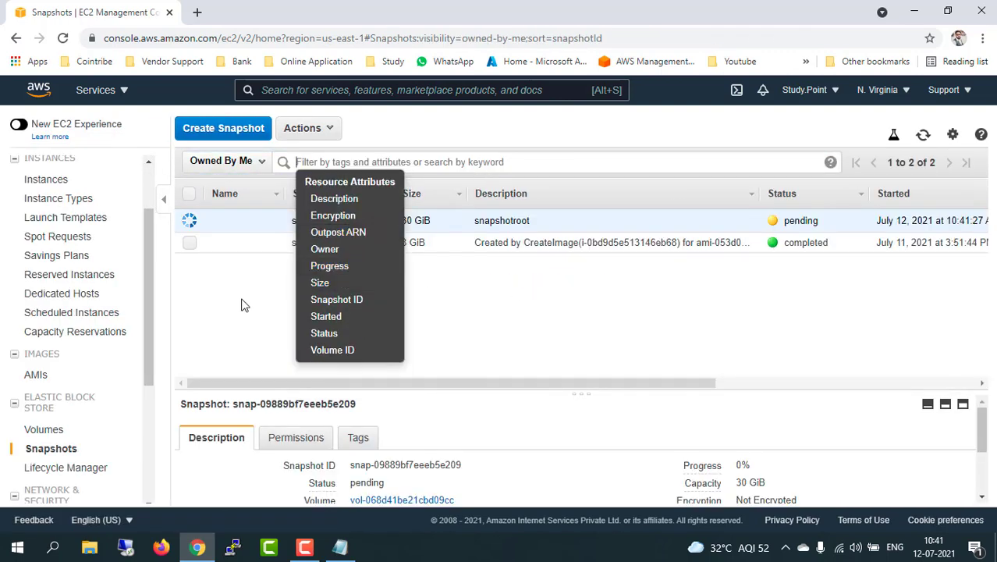
{"action": "left_click", "coordinate": [396, 280]}
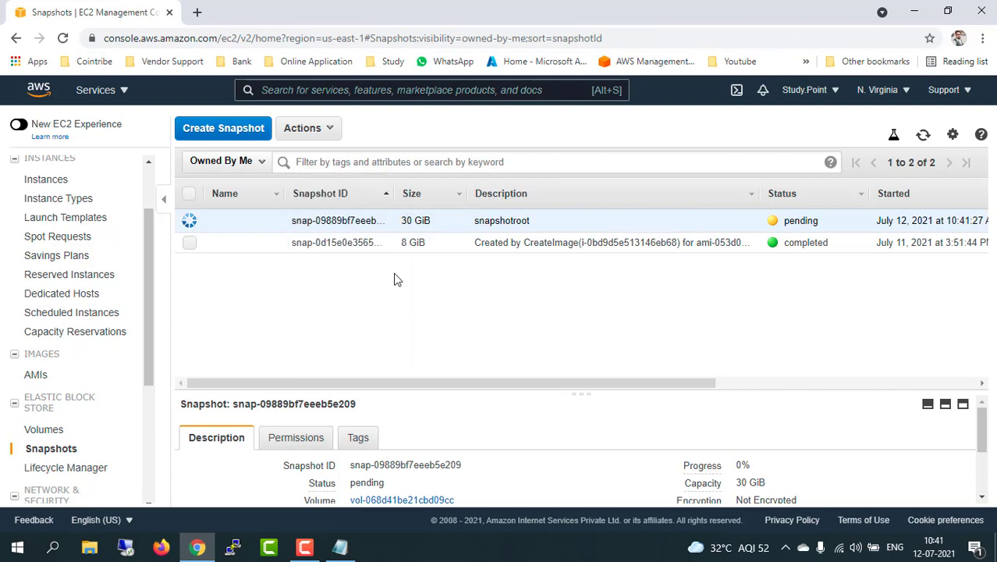
{"action": "left_click", "coordinate": [189, 244]}
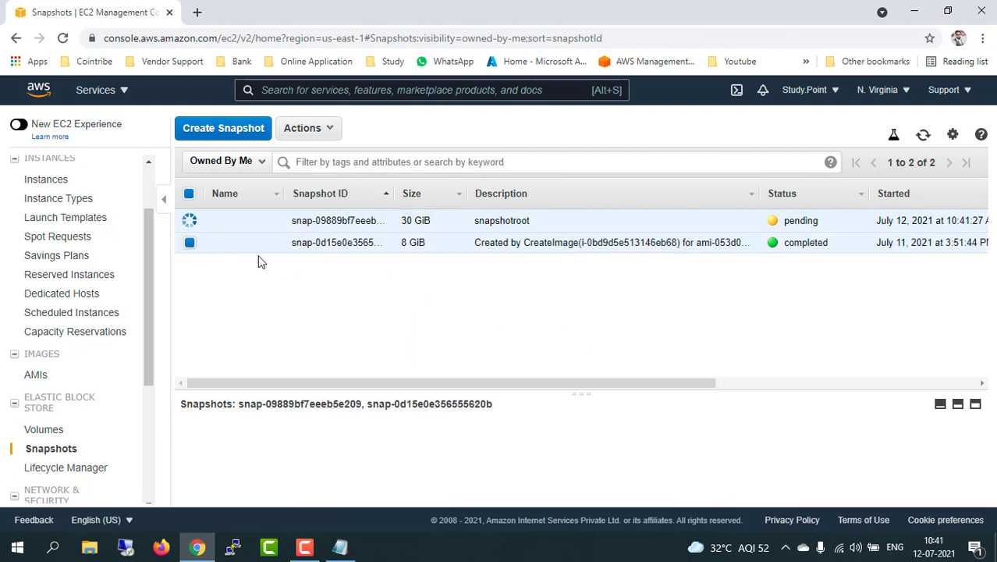
{"action": "left_click", "coordinate": [218, 227]}
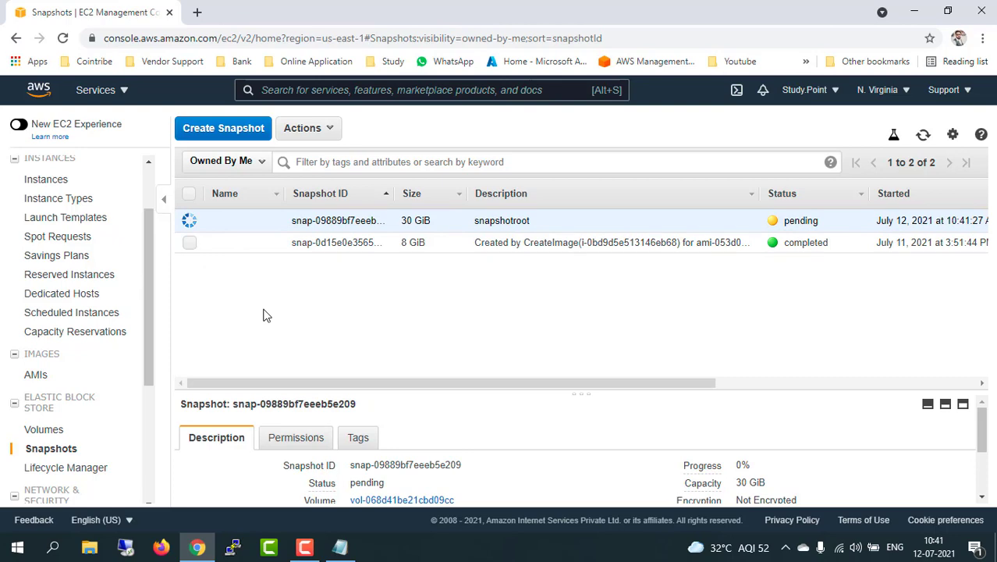
{"action": "left_click", "coordinate": [190, 243]}
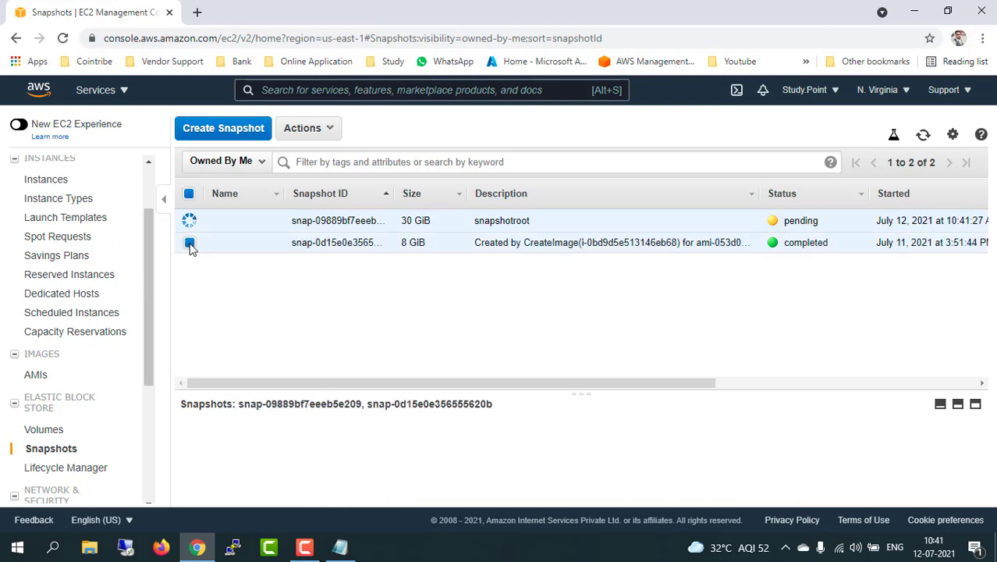
{"action": "left_click", "coordinate": [329, 131]}
{"action": "left_click", "coordinate": [338, 158]}
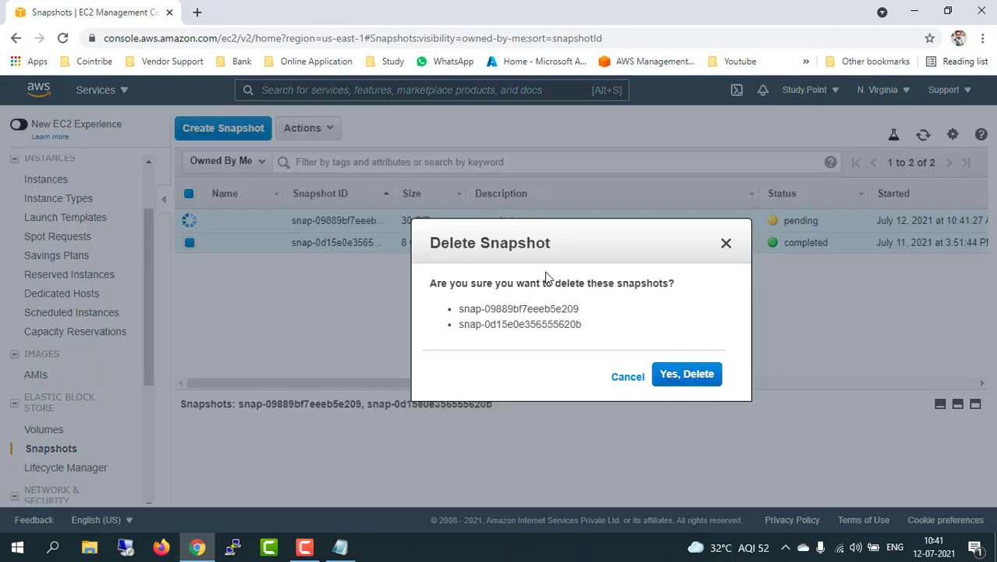
{"action": "left_click", "coordinate": [638, 379]}
Delete only the older 8 GiB snapshot and refresh the snapshots list to check the snapshotroot status.
{"action": "left_click", "coordinate": [263, 239], "text": "ctrl"}
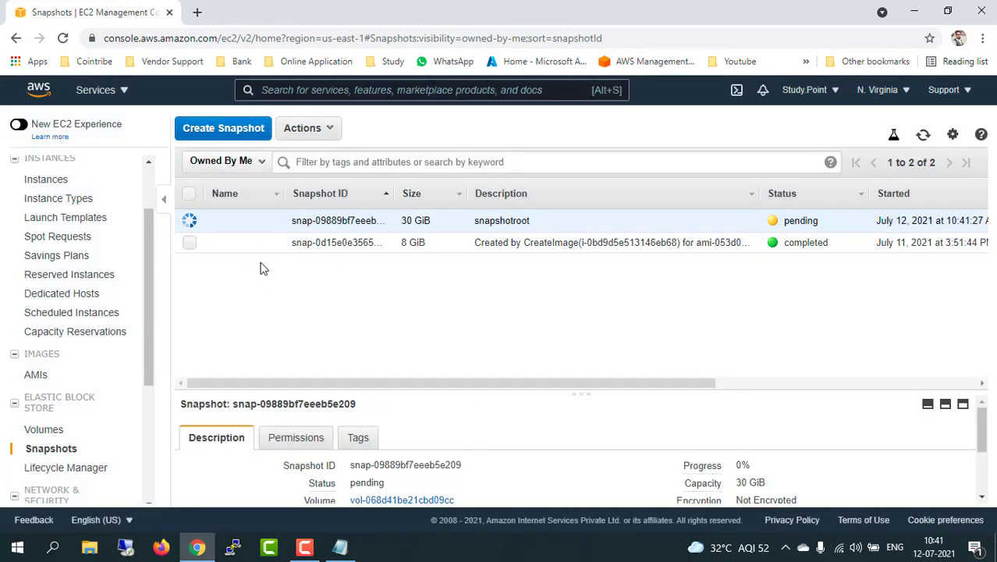
{"action": "left_click", "coordinate": [264, 248]}
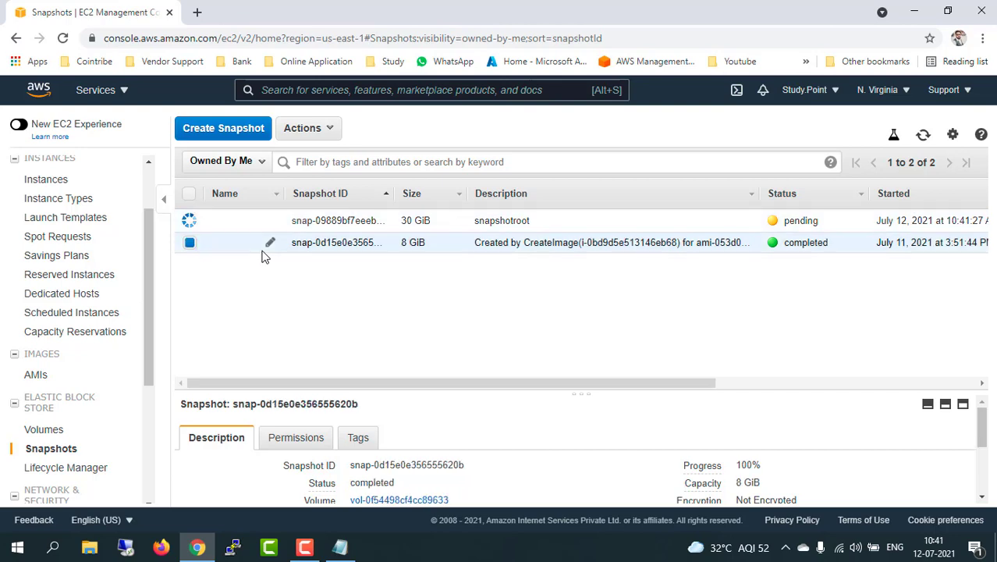
{"action": "left_click", "coordinate": [326, 130]}
{"action": "left_click", "coordinate": [348, 160]}
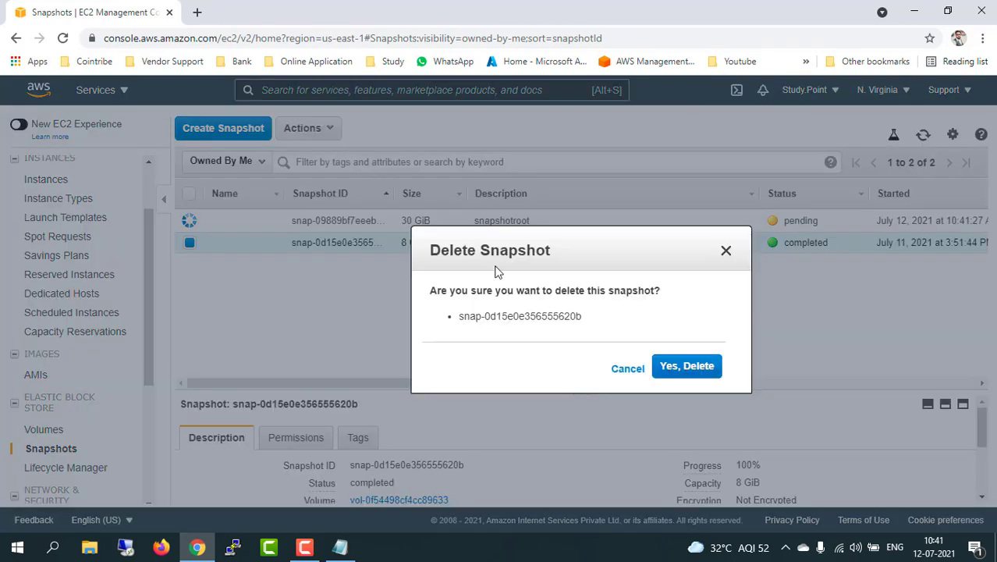
{"action": "left_click", "coordinate": [693, 366]}
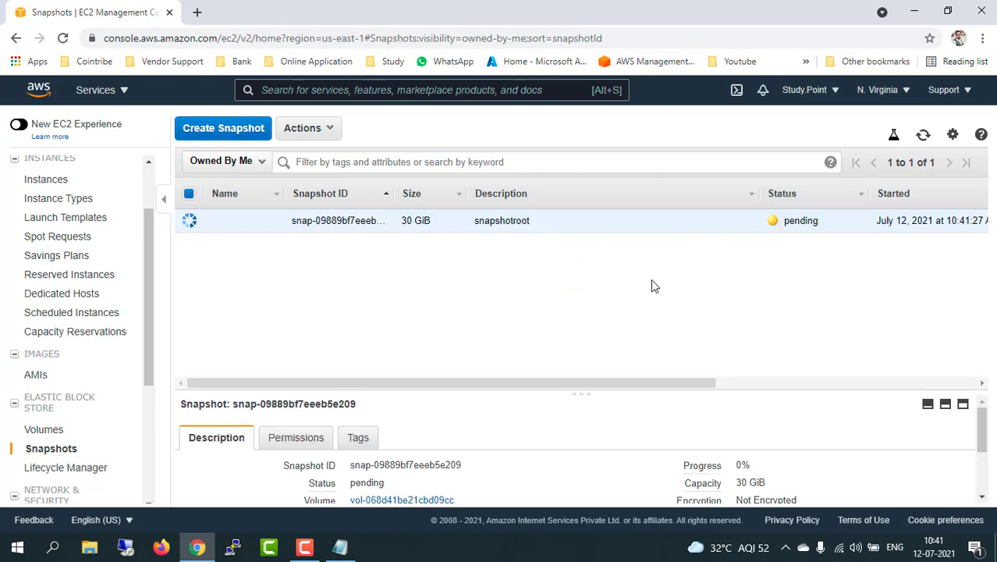
{"action": "left_click", "coordinate": [924, 134]}
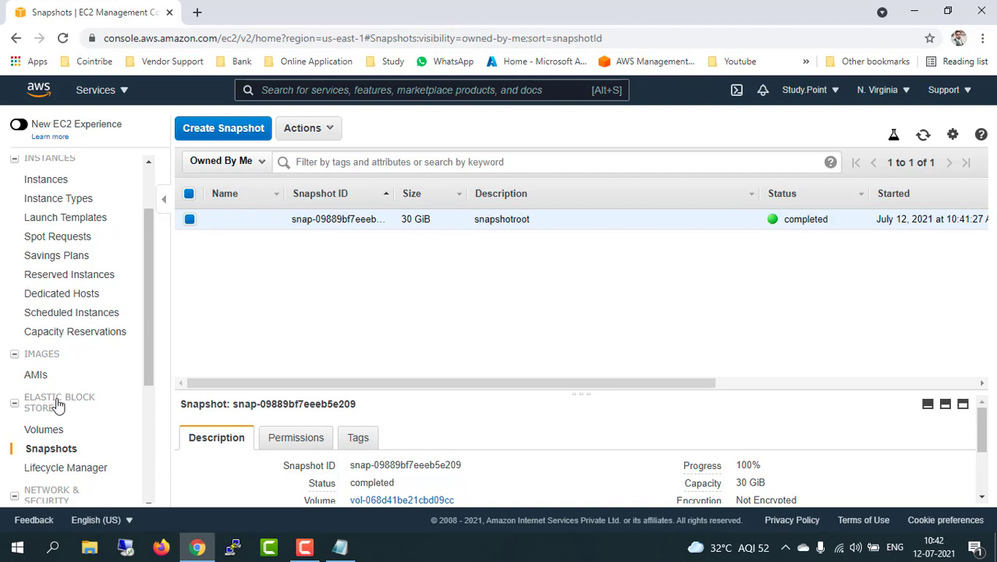
Terminate the stopped t2.micro instance from the instance list.
{"action": "left_click", "coordinate": [50, 179]}
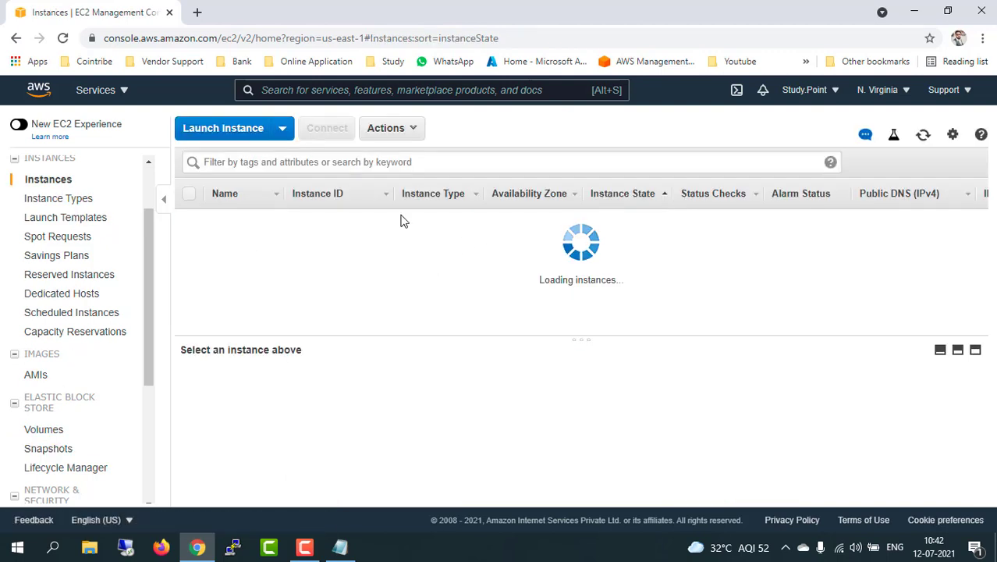
{"action": "left_click", "coordinate": [413, 129]}
{"action": "mouse_move", "coordinate": [483, 238]}
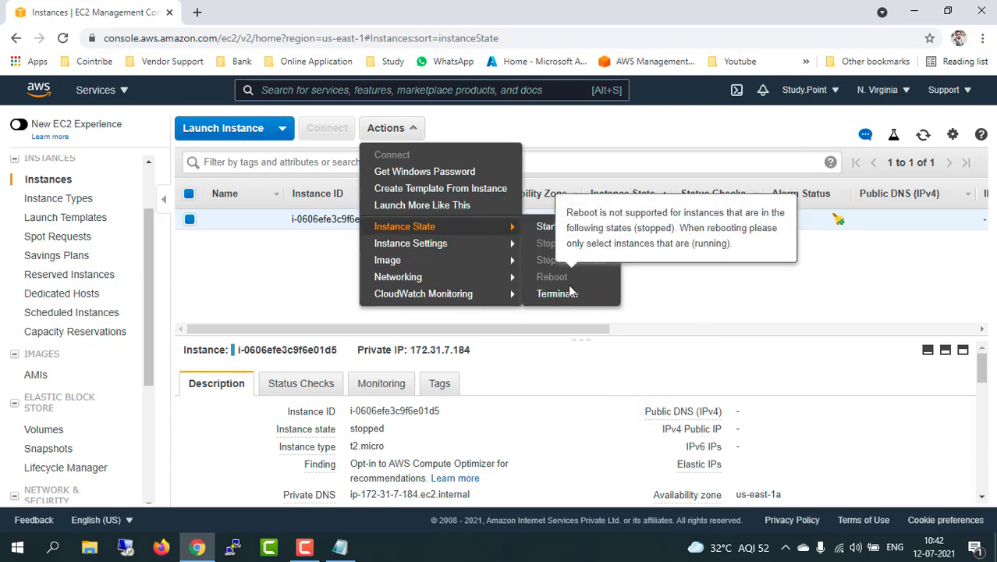
{"action": "left_click", "coordinate": [568, 295]}
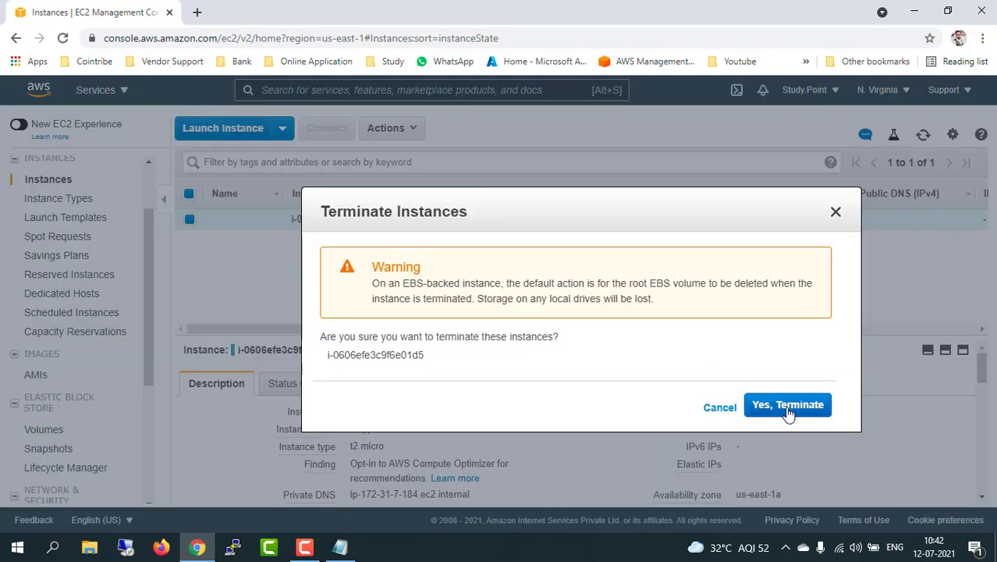
{"action": "left_click", "coordinate": [789, 412]}
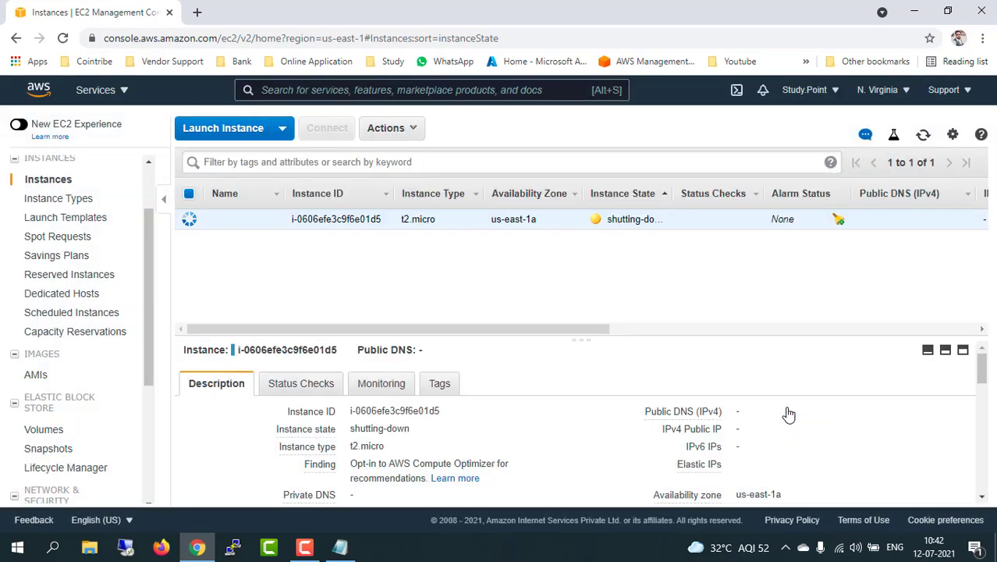
Start creating a volume from the snapshotroot snapshot and review the volume types, keeping General Purpose SSD (gp2).
{"action": "left_click", "coordinate": [53, 452]}
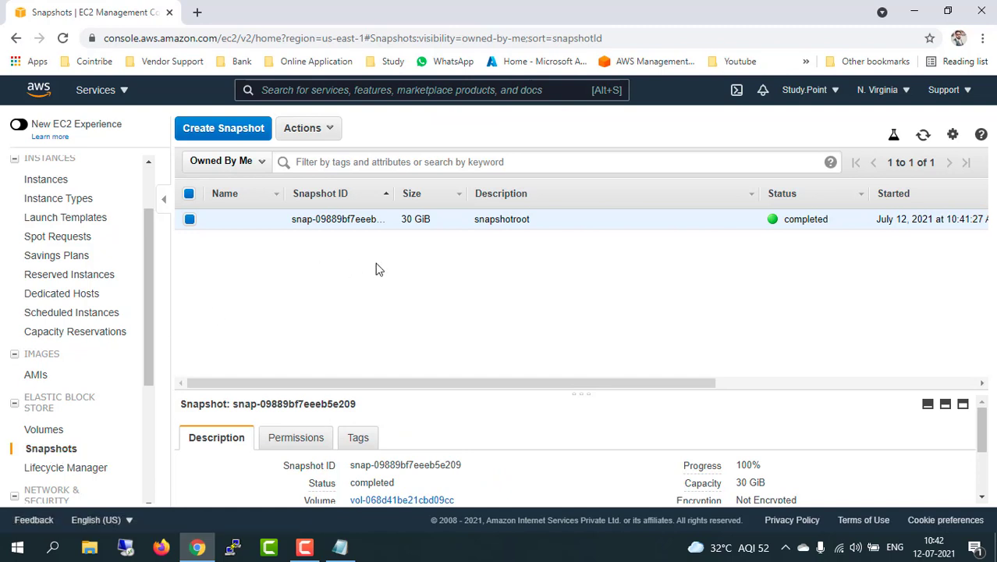
{"action": "left_click", "coordinate": [331, 132]}
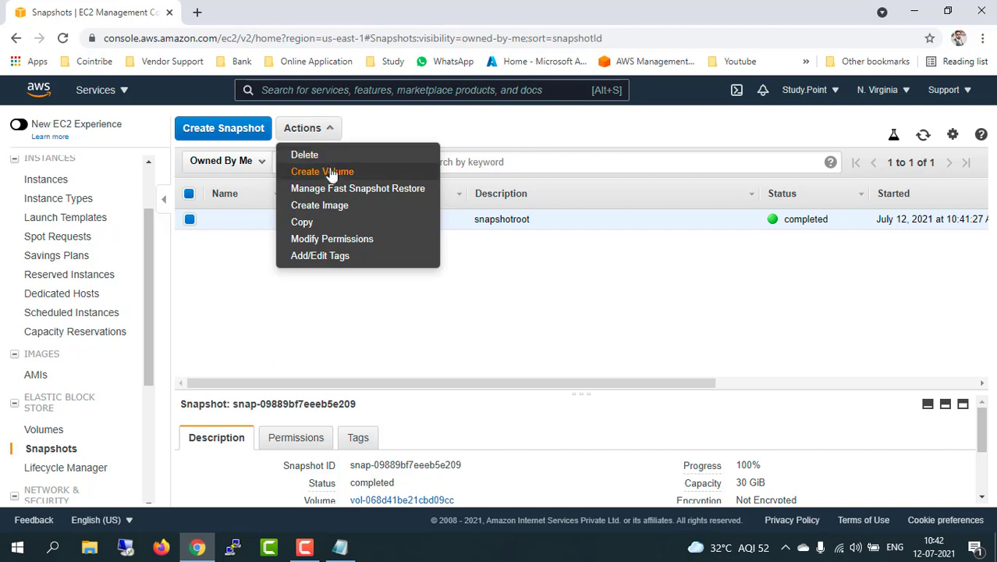
{"action": "left_click", "coordinate": [331, 174]}
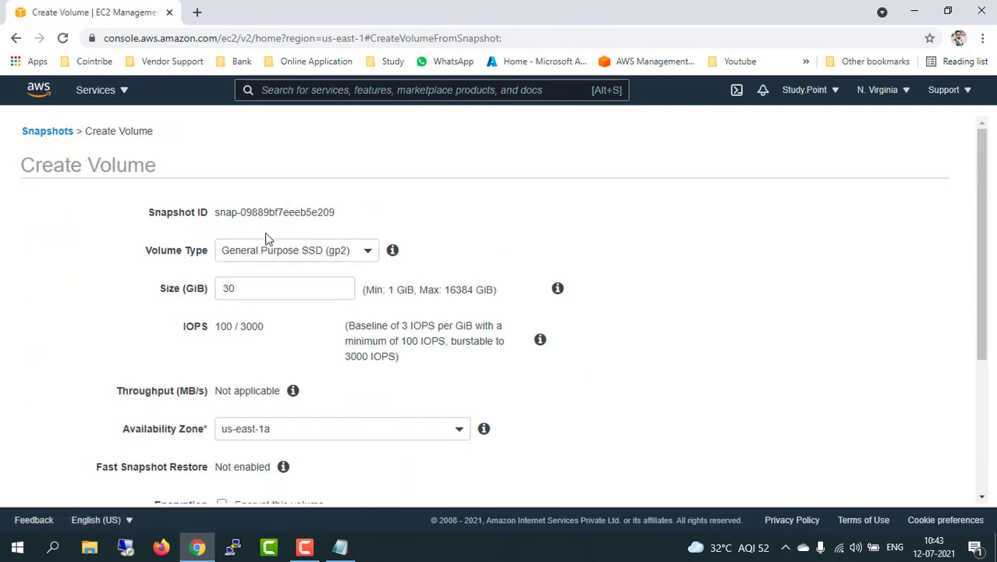
{"action": "left_click", "coordinate": [306, 254]}
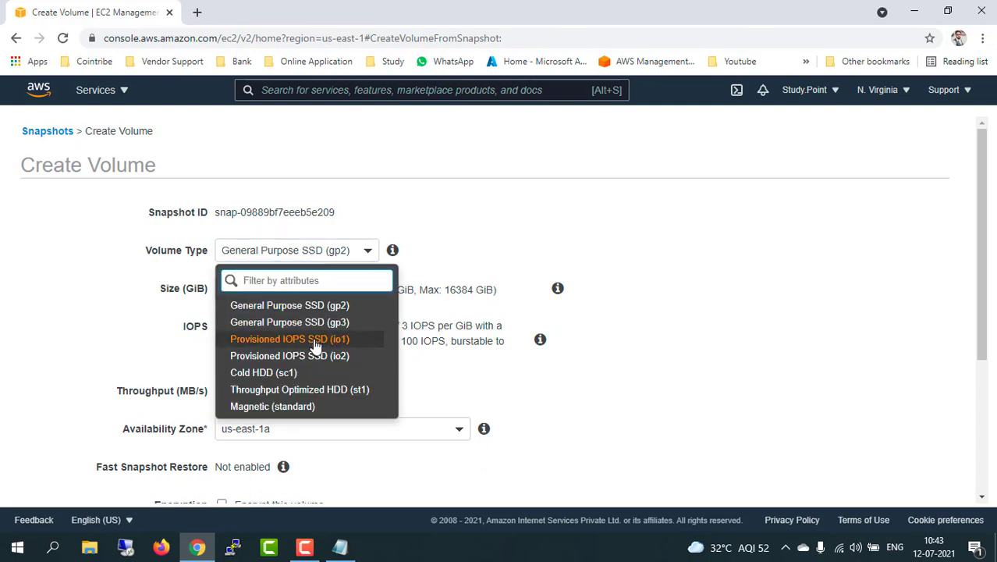
{"action": "mouse_move", "coordinate": [393, 250]}
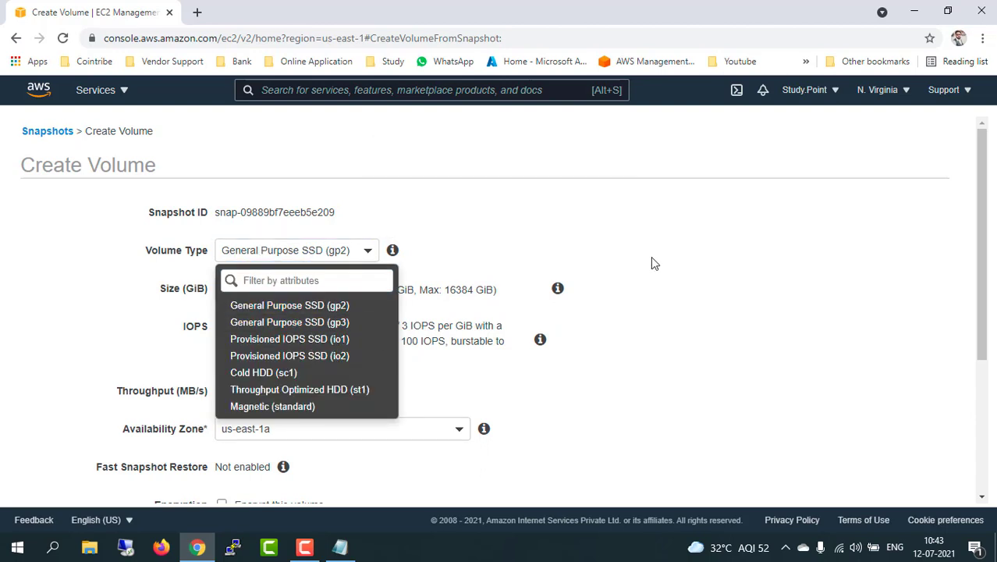
{"action": "left_click", "coordinate": [684, 277]}
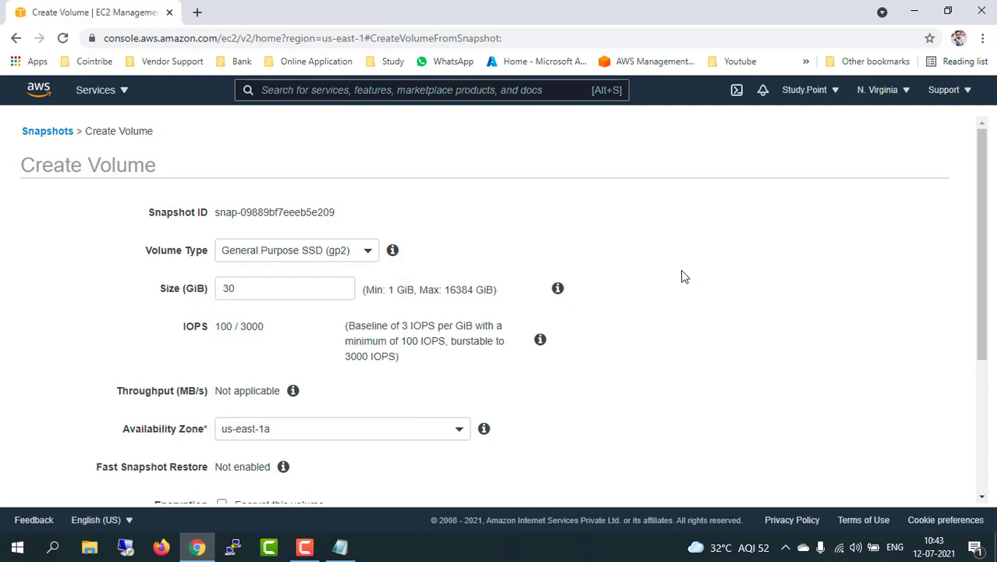
Create the volume with a size of 30 GiB in us-east-1a, unencrypted, and open it in the volumes list.
{"action": "double_click", "coordinate": [267, 289]}
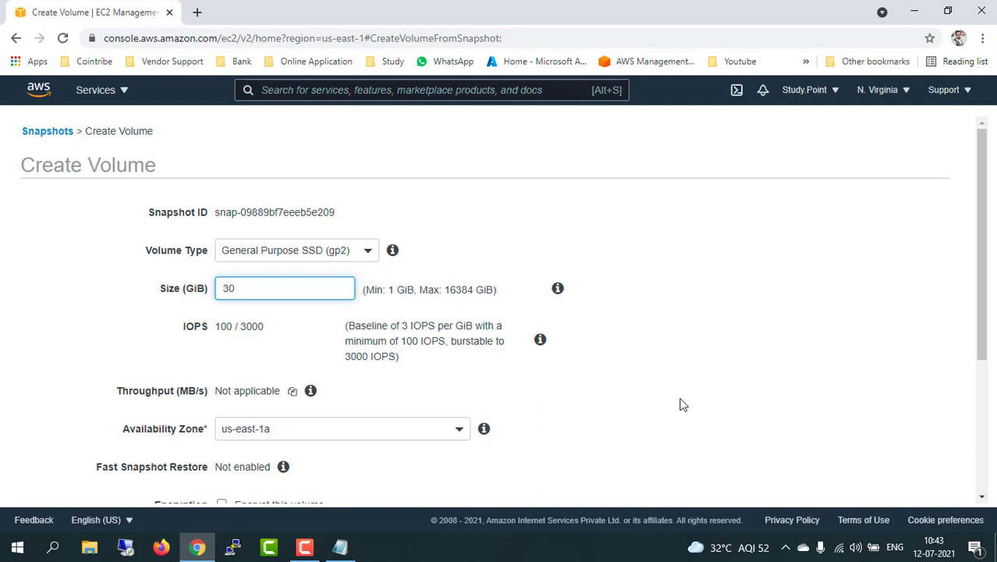
{"action": "scroll", "coordinate": [679, 405], "scroll_direction": "down", "scroll_amount": 2}
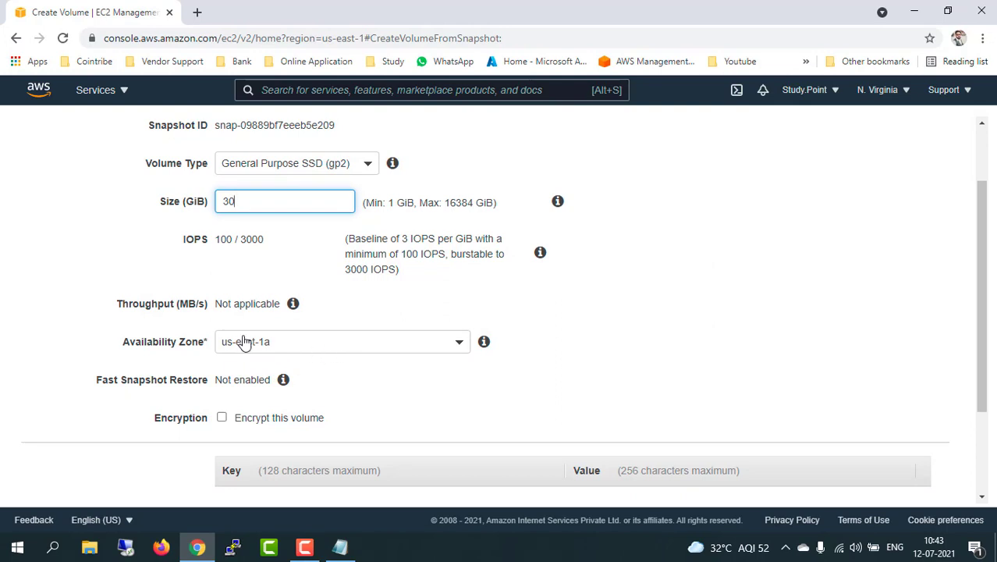
{"action": "scroll", "coordinate": [656, 380], "scroll_direction": "down", "scroll_amount": 1}
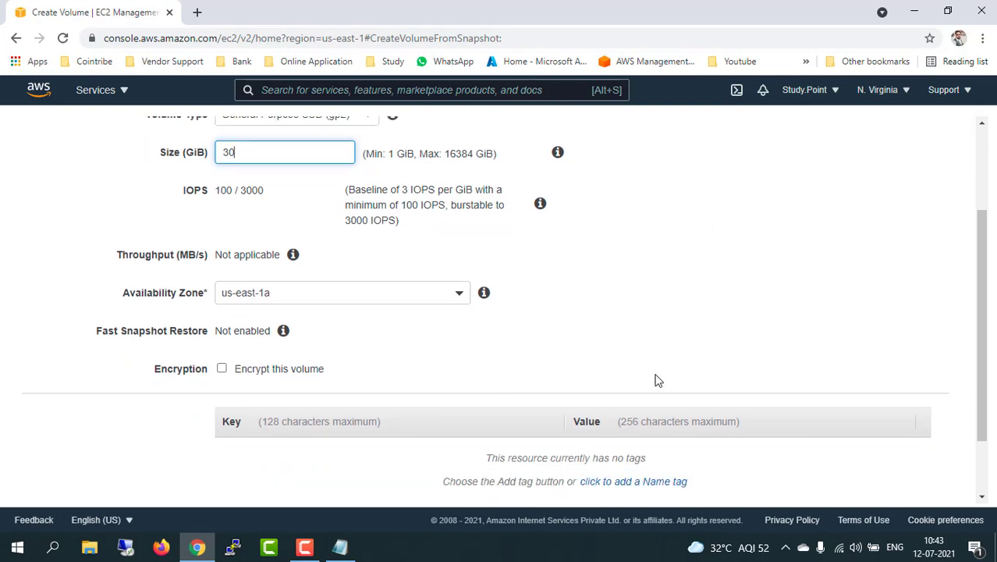
{"action": "scroll", "coordinate": [656, 380], "scroll_direction": "down", "scroll_amount": 2}
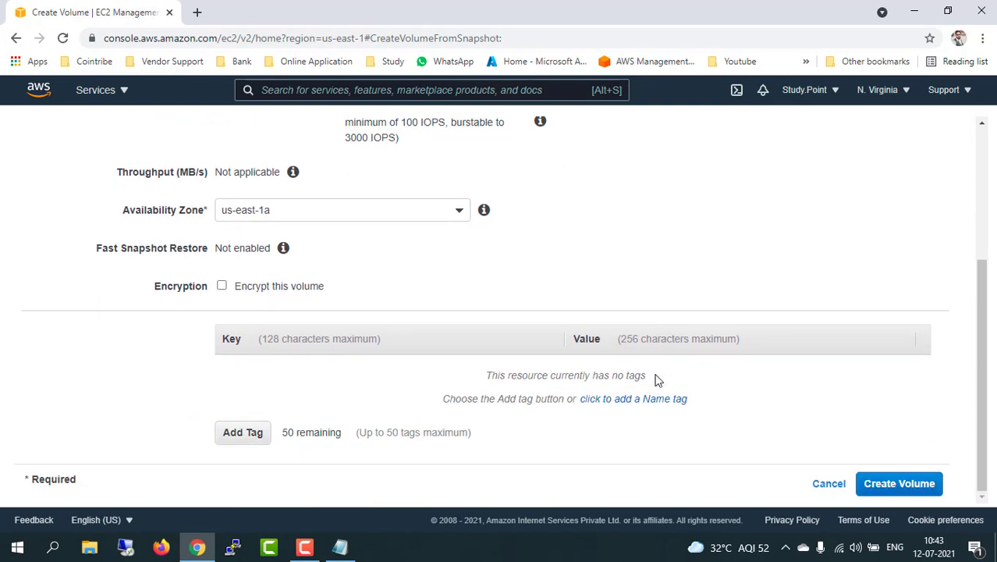
{"action": "left_click", "coordinate": [899, 483]}
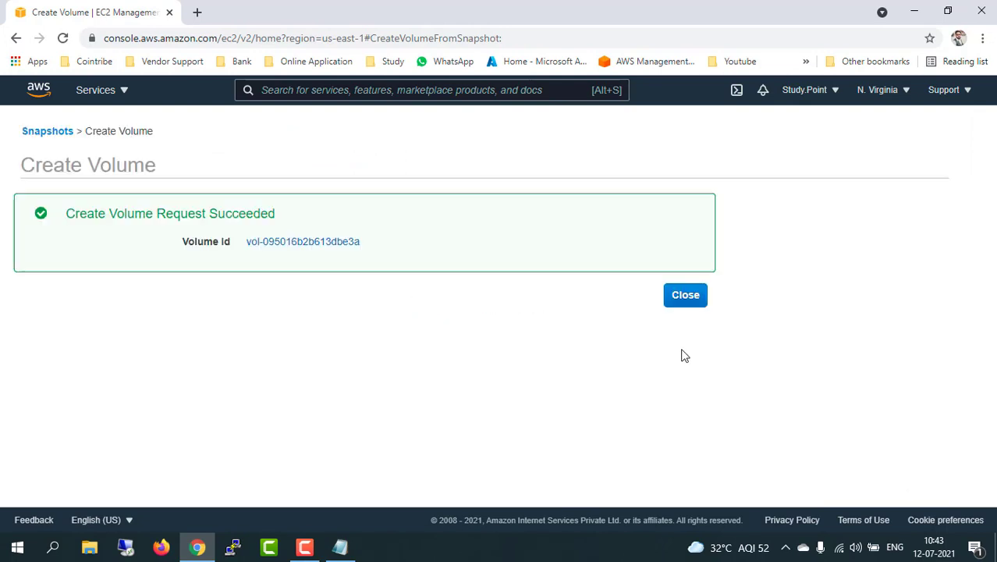
{"action": "left_click", "coordinate": [333, 243]}
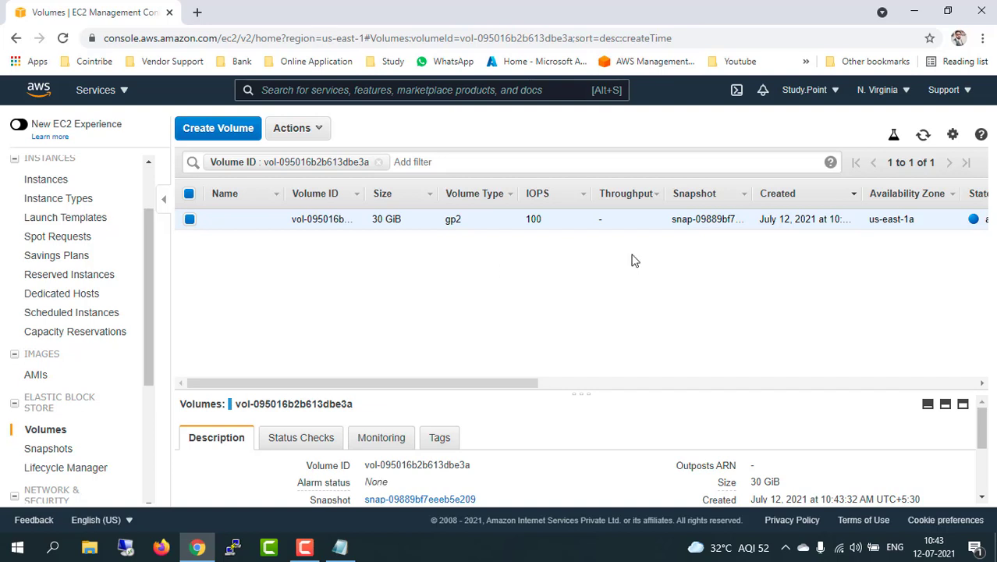
{"action": "left_click_drag", "start_coordinate": [432, 383], "coordinate": [322, 384]}
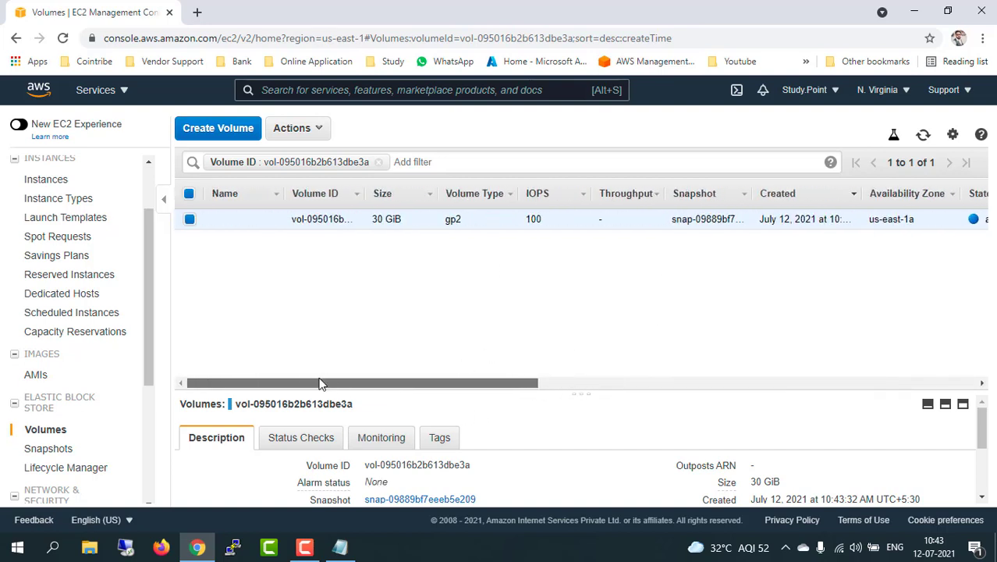
Start launching a new instance from the free tier Microsoft Windows Server 2012 R2 Base AMI.
{"action": "left_click", "coordinate": [380, 162]}
{"action": "left_click", "coordinate": [47, 181]}
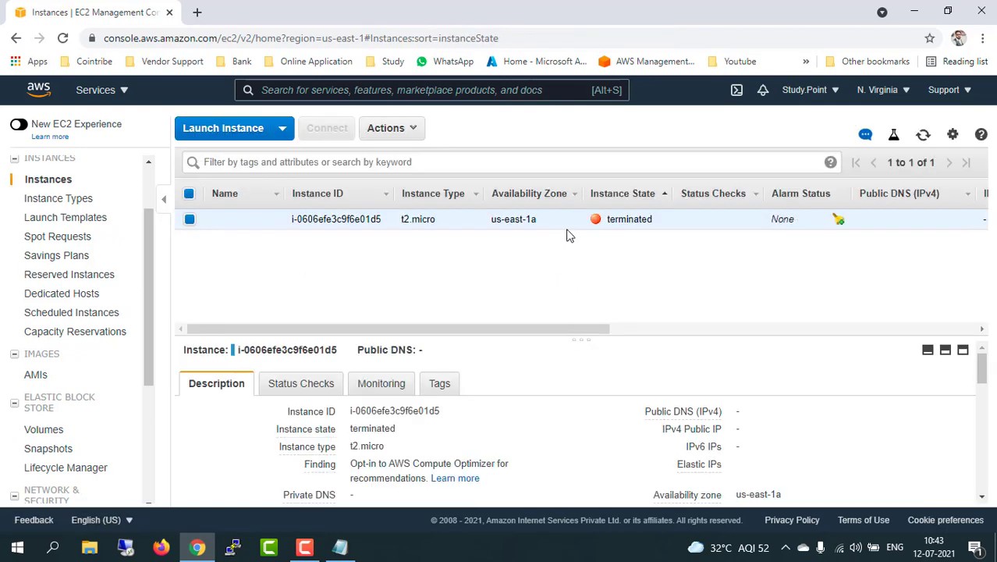
{"action": "left_click", "coordinate": [235, 131]}
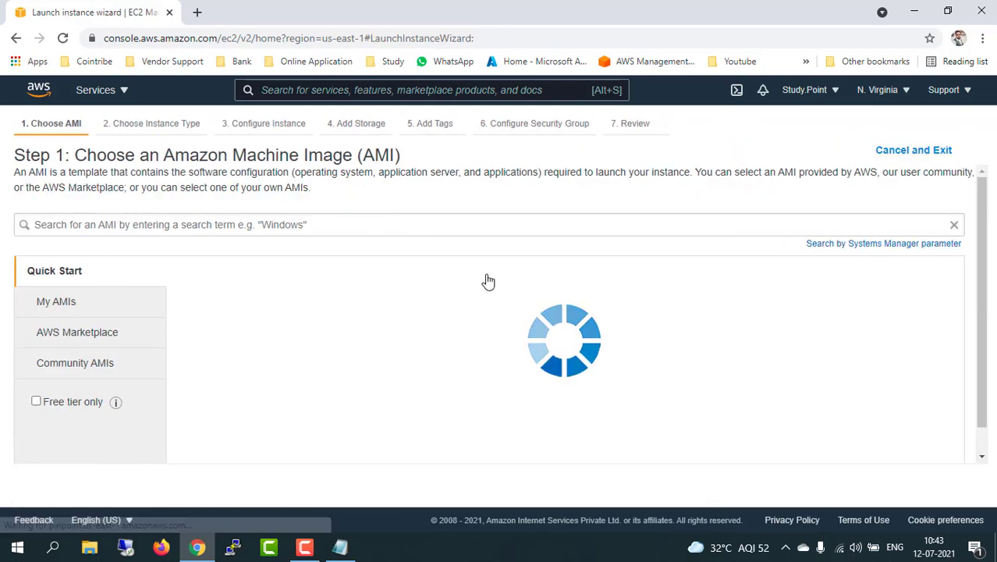
{"action": "left_click", "coordinate": [64, 403]}
{"action": "scroll", "coordinate": [583, 402], "scroll_direction": "down", "scroll_amount": 5}
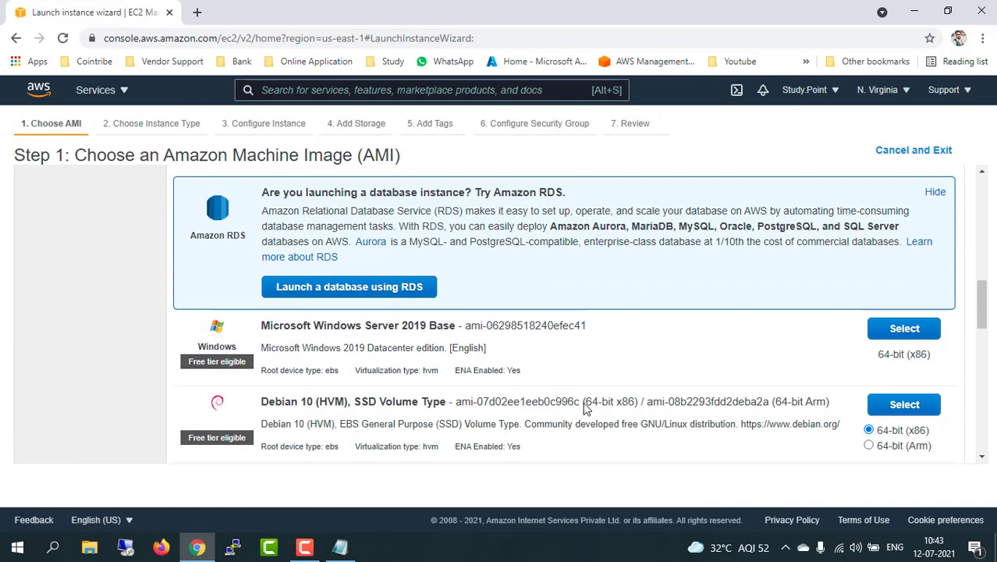
{"action": "scroll", "coordinate": [585, 405], "scroll_direction": "down", "scroll_amount": 10}
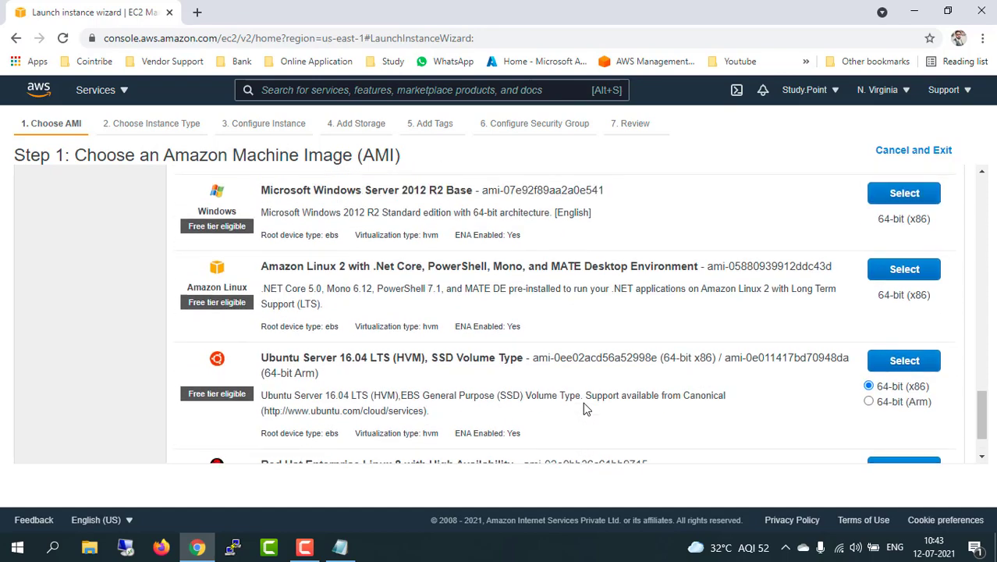
{"action": "scroll", "coordinate": [583, 402], "scroll_direction": "up", "scroll_amount": 2}
{"action": "left_click", "coordinate": [917, 332]}
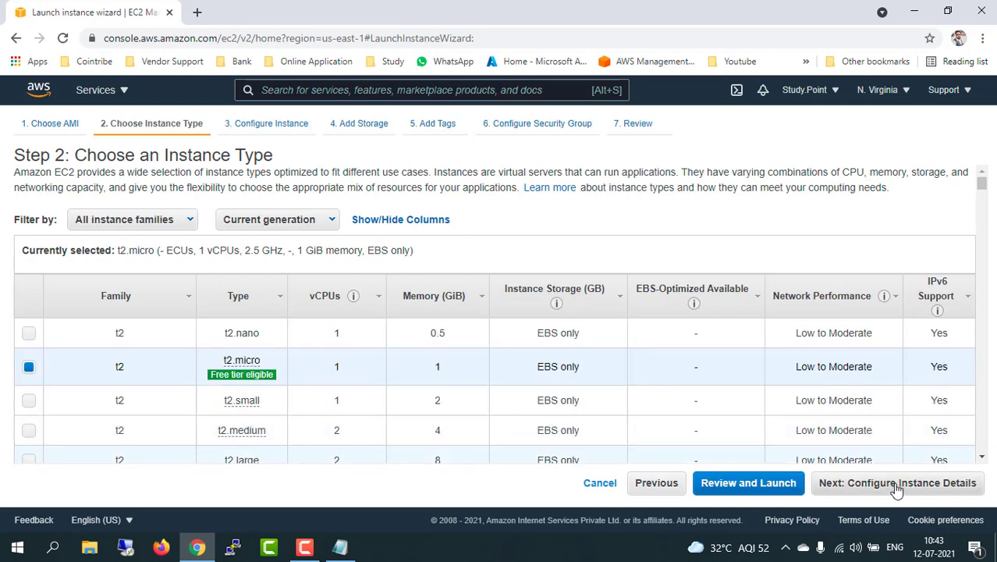
Keep the t2.micro type and the default network, 30 GiB gp2 storage, tag and security group settings, and proceed to the launch review.
{"action": "left_click", "coordinate": [890, 484]}
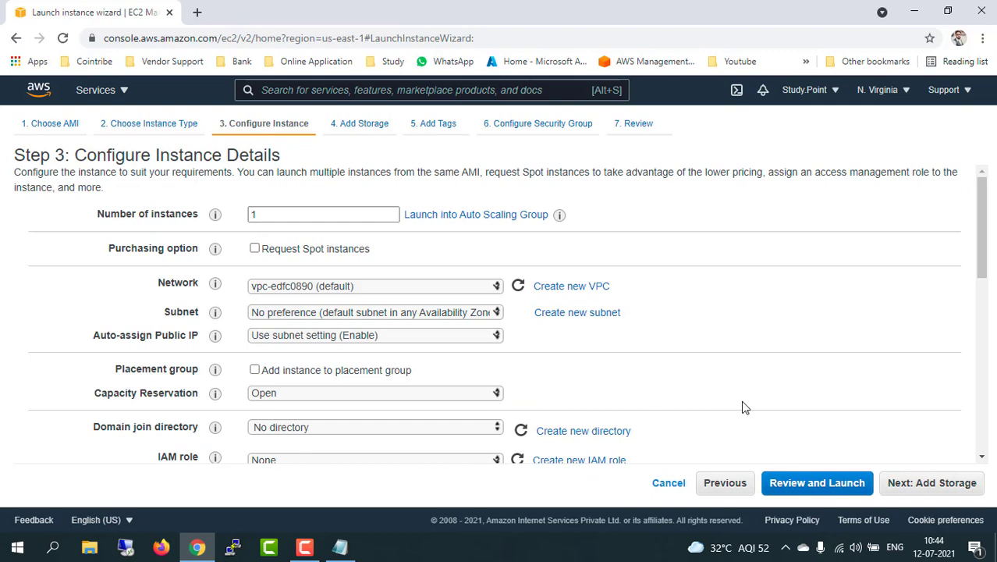
{"action": "scroll", "coordinate": [745, 406], "scroll_direction": "down", "scroll_amount": 1}
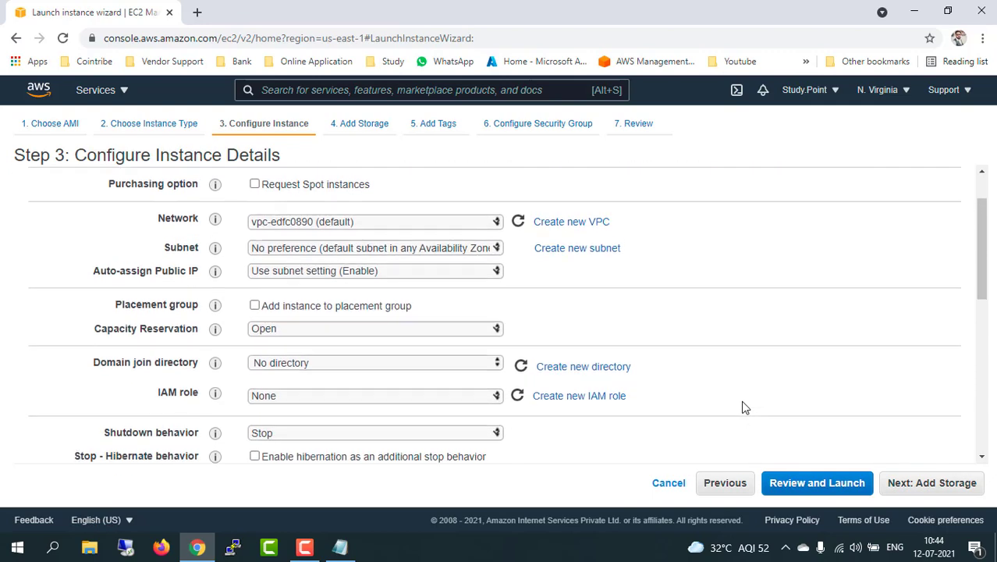
{"action": "scroll", "coordinate": [742, 400], "scroll_direction": "up", "scroll_amount": 1}
{"action": "left_click", "coordinate": [929, 484]}
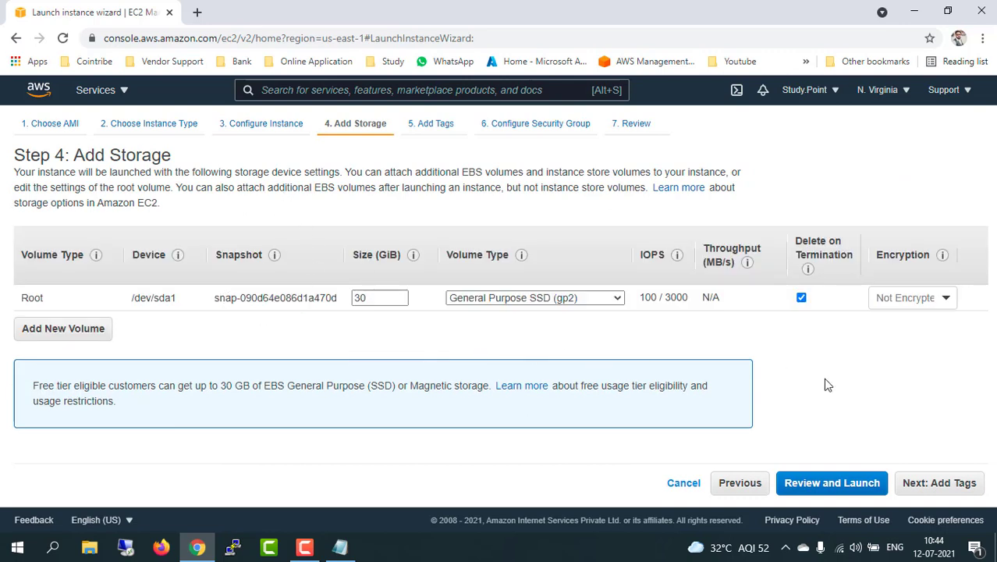
{"action": "left_click", "coordinate": [943, 485]}
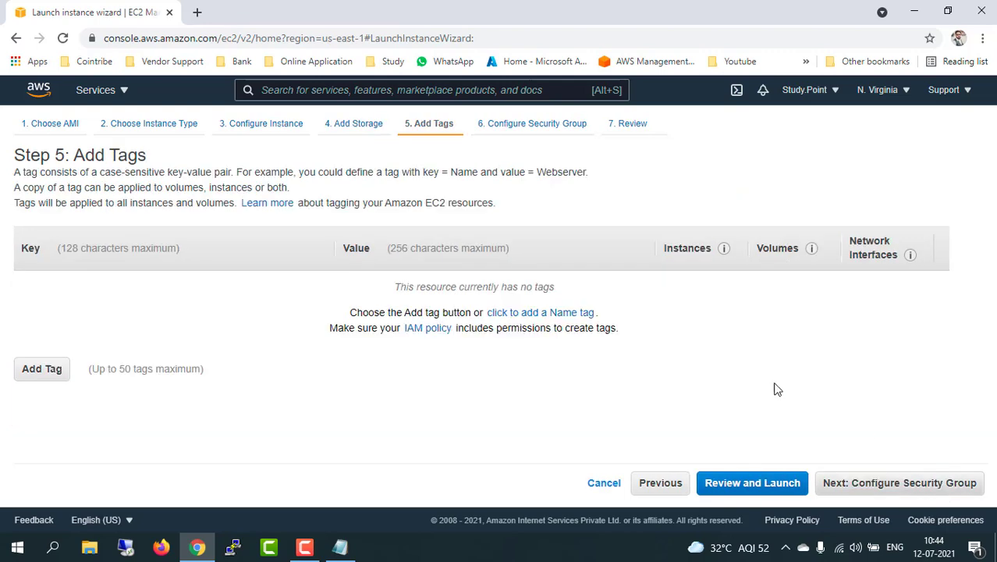
{"action": "left_click", "coordinate": [893, 482]}
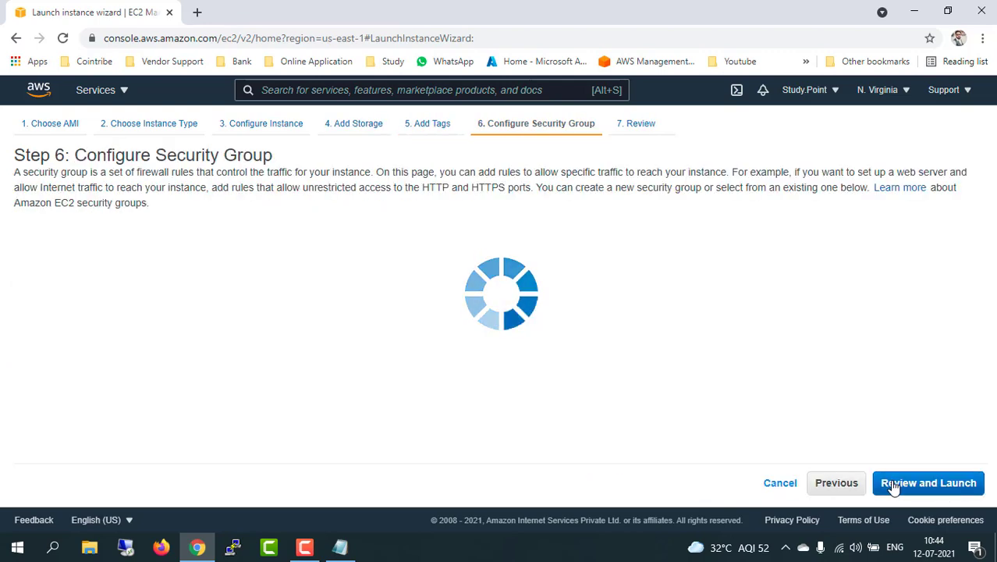
{"action": "left_click", "coordinate": [915, 485]}
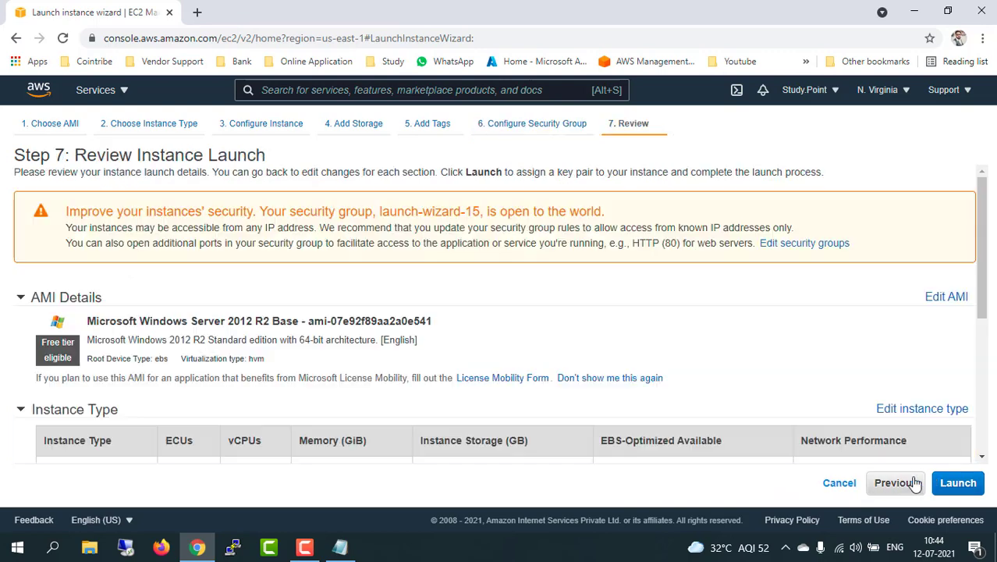
Proceed to launch and choose to create a new key pair named newinstance.
{"action": "left_click", "coordinate": [958, 484]}
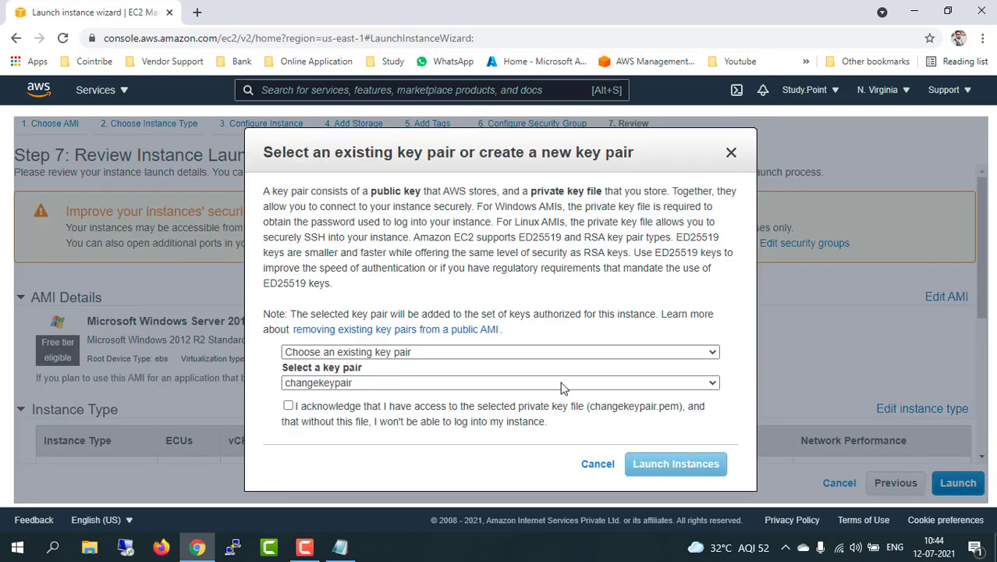
{"action": "right_click", "coordinate": [494, 361]}
{"action": "left_click", "coordinate": [426, 343]}
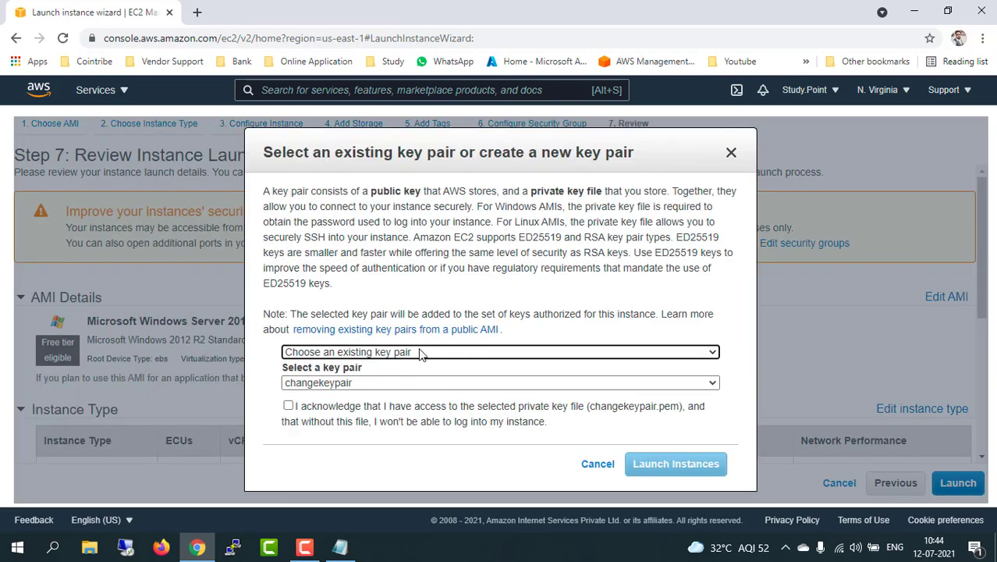
{"action": "left_click", "coordinate": [426, 352]}
{"action": "left_click", "coordinate": [377, 380]}
{"action": "type", "text": "ec2rootvolume"}
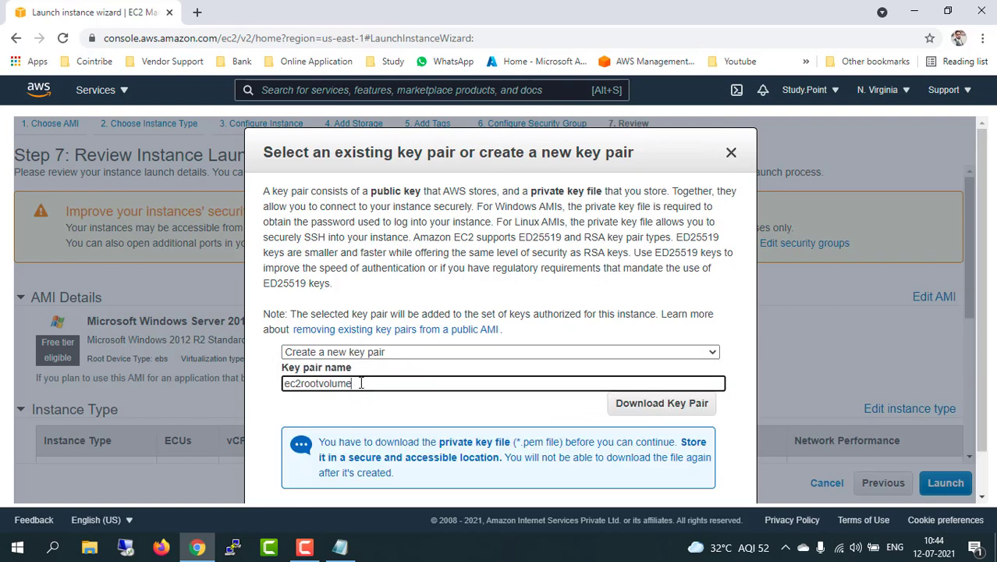
{"action": "left_click_drag", "start_coordinate": [361, 383], "coordinate": [281, 387]}
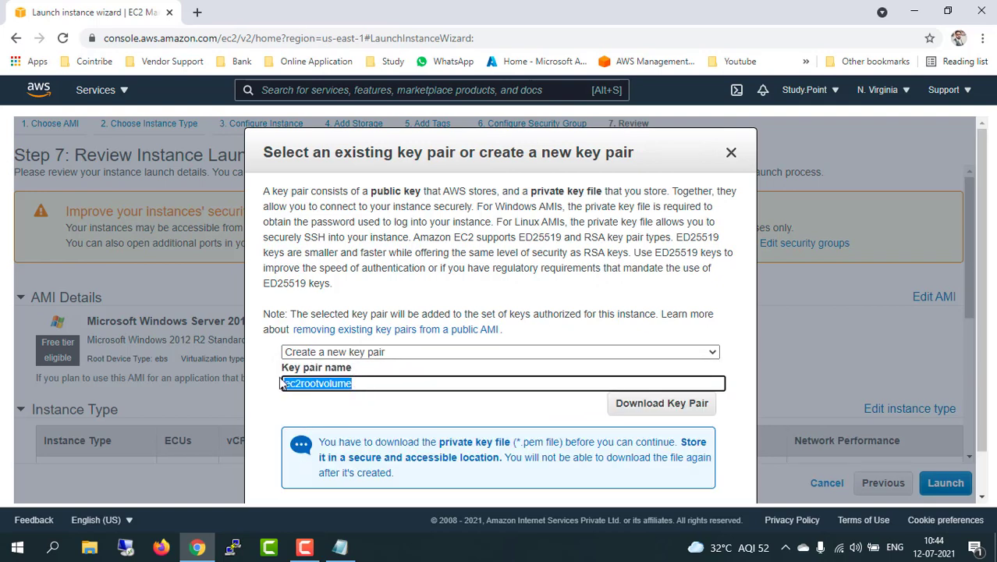
{"action": "type", "text": "newinstance"}
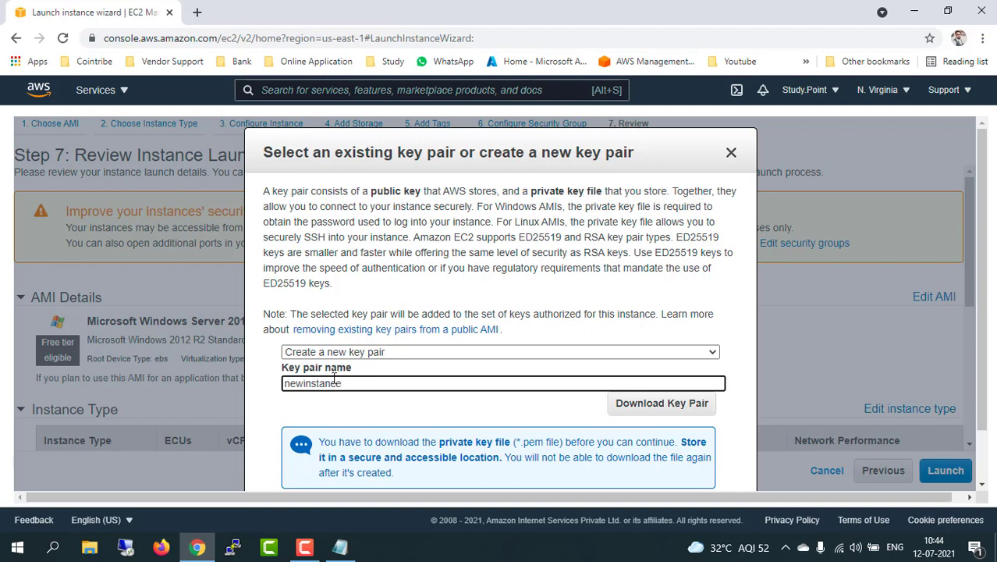
Download the newinstance key pair and launch the instance.
{"action": "double_click", "coordinate": [380, 382]}
{"action": "left_click", "coordinate": [632, 410]}
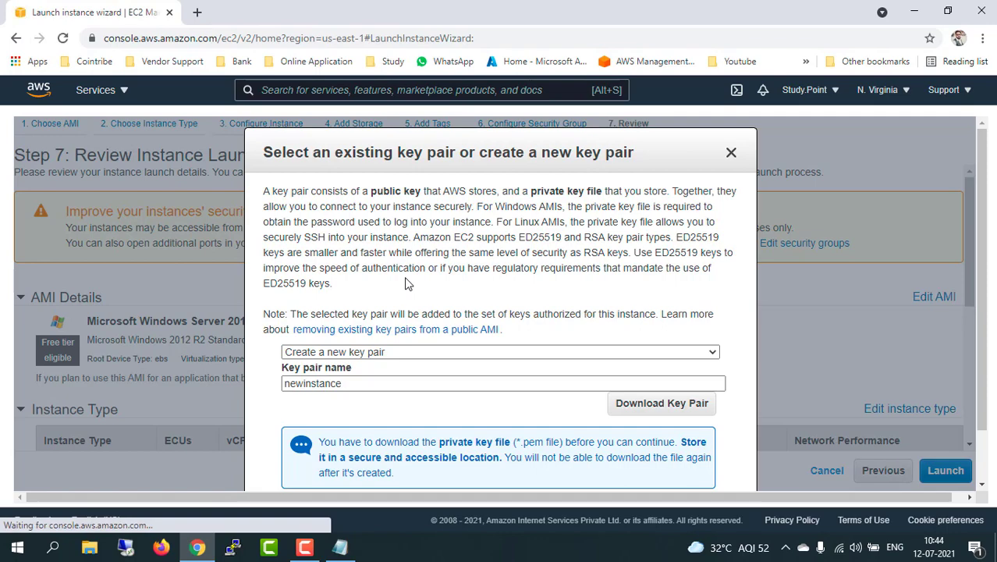
{"action": "left_click", "coordinate": [380, 325]}
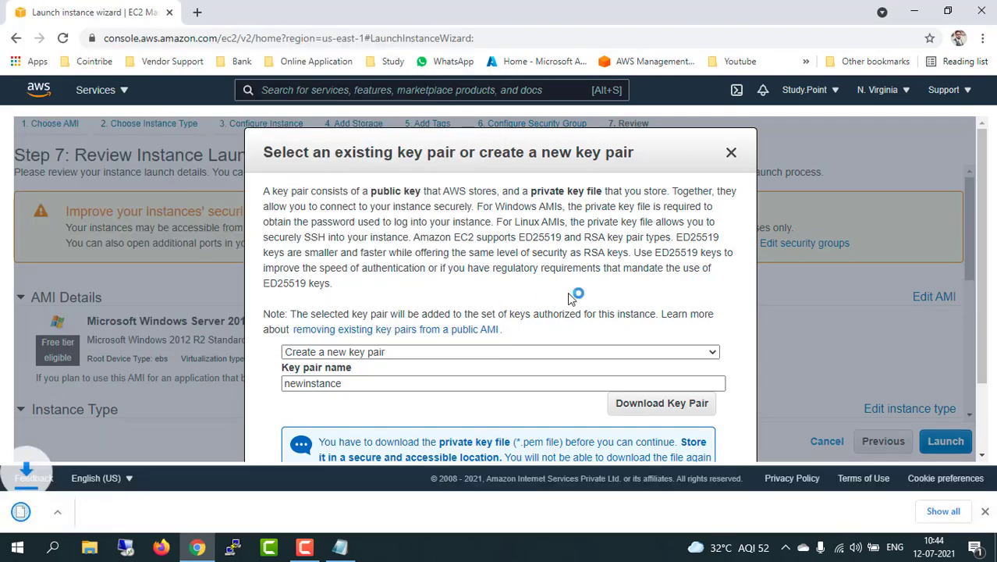
{"action": "scroll", "coordinate": [568, 296], "scroll_direction": "down", "scroll_amount": 1}
{"action": "left_click", "coordinate": [694, 437]}
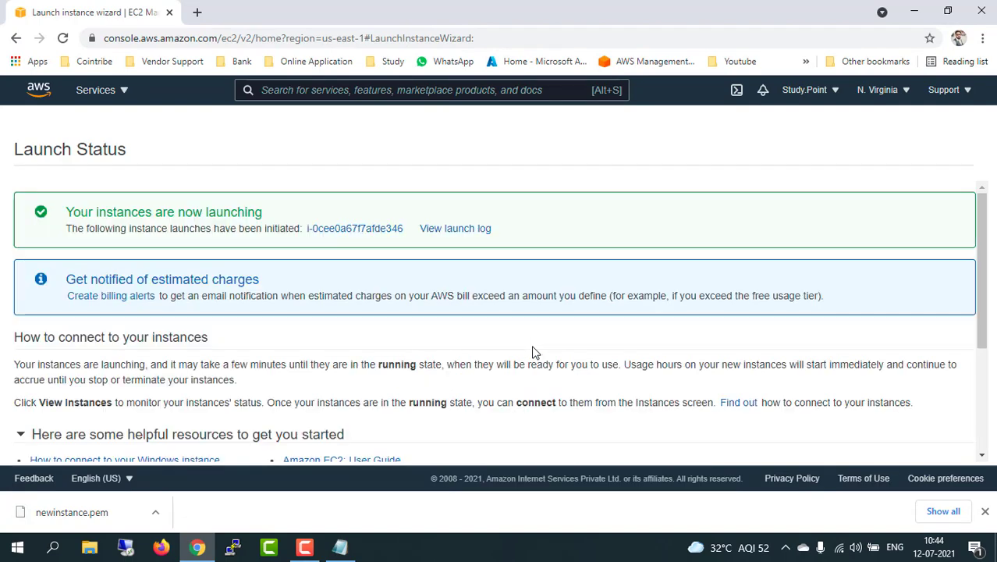
Refresh the launched instance's status in the instances list and name the instance newinstance.
{"action": "left_click", "coordinate": [352, 230]}
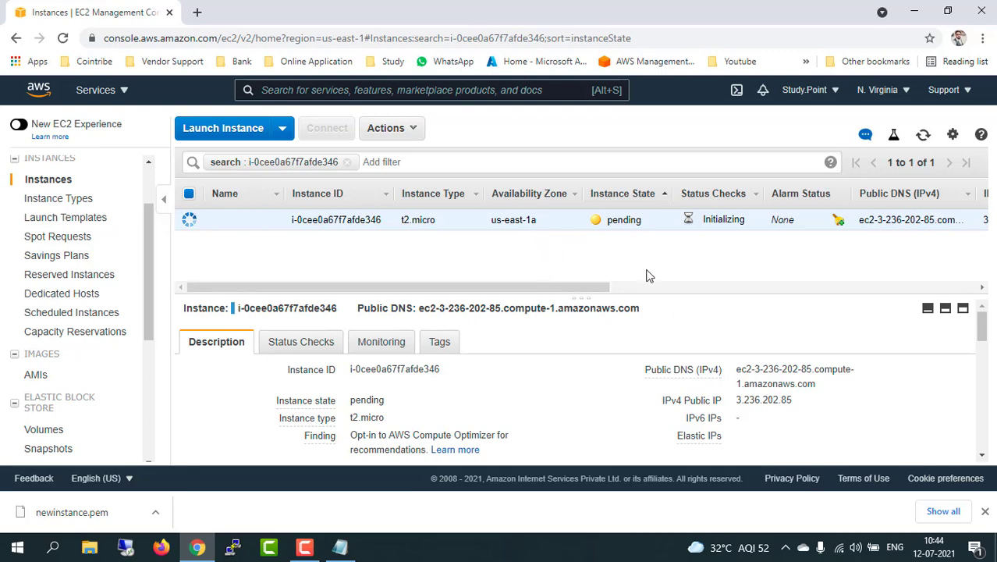
{"action": "left_click", "coordinate": [923, 137]}
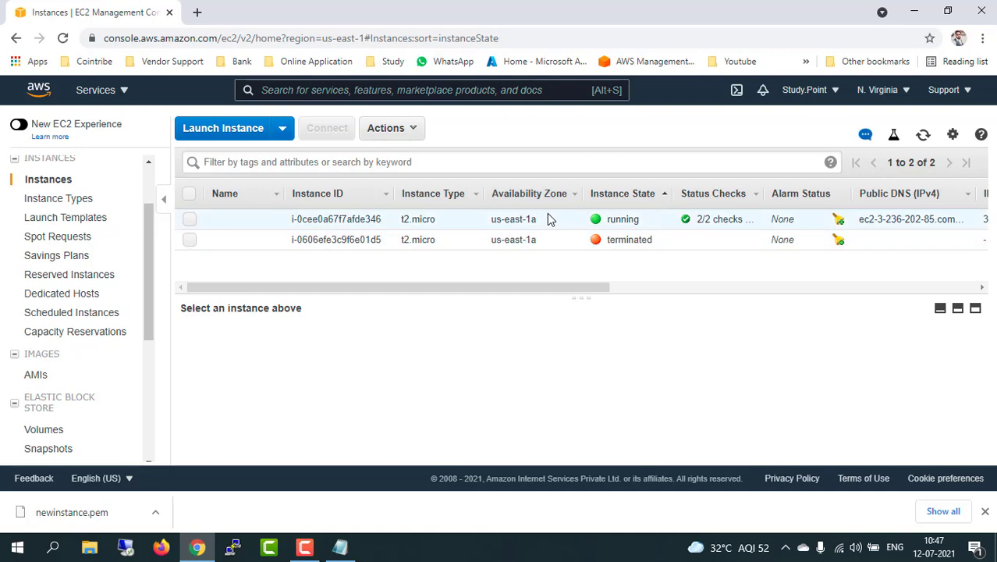
{"action": "left_click", "coordinate": [189, 220]}
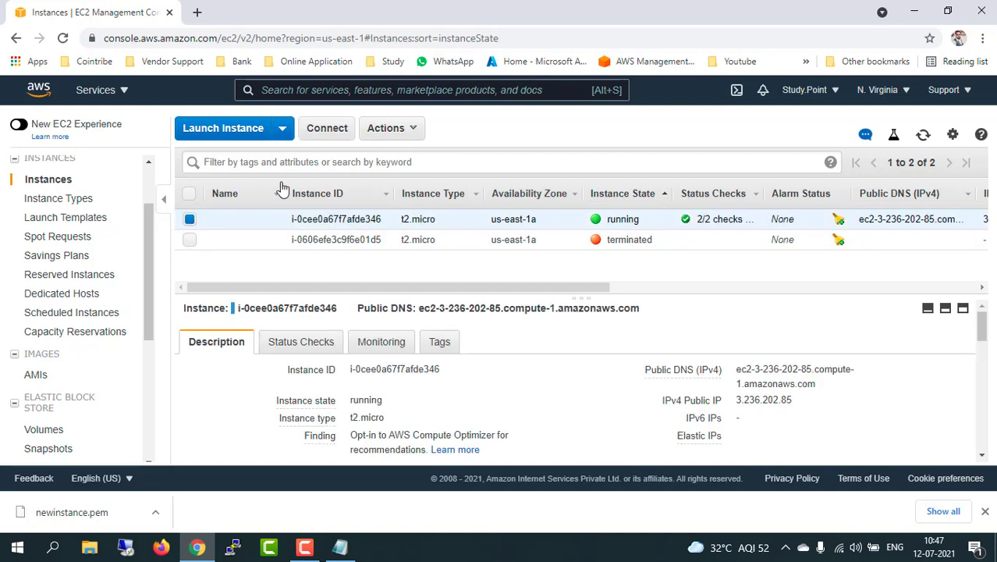
{"action": "left_click", "coordinate": [412, 131]}
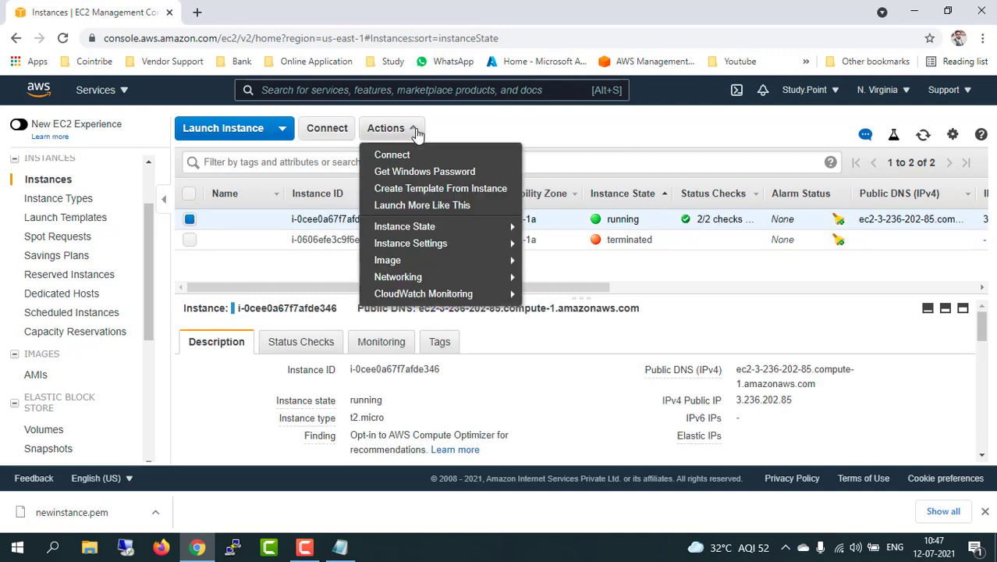
{"action": "left_click", "coordinate": [557, 386]}
{"action": "left_click", "coordinate": [271, 221]}
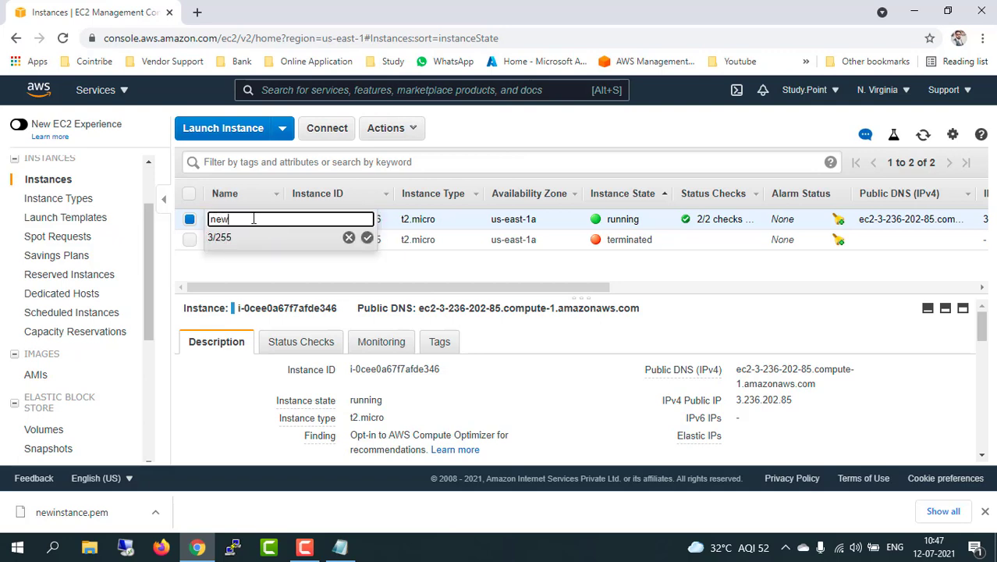
{"action": "type", "text": "newinstance"}
{"action": "left_click", "coordinate": [367, 237]}
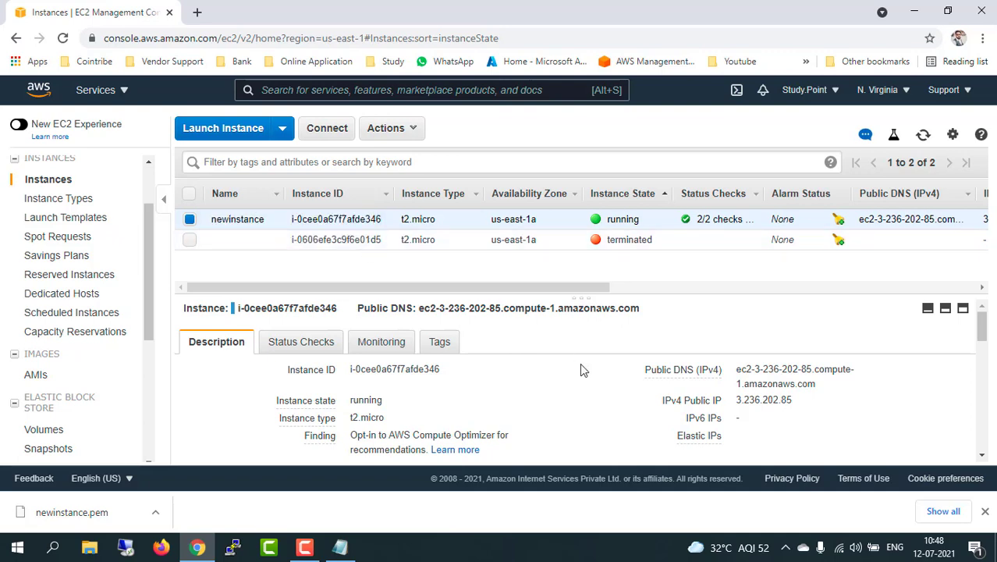
Open the EBS volume behind newinstance's root device /dev/sda1 in the volumes list.
{"action": "scroll", "coordinate": [530, 397], "scroll_direction": "down", "scroll_amount": 2}
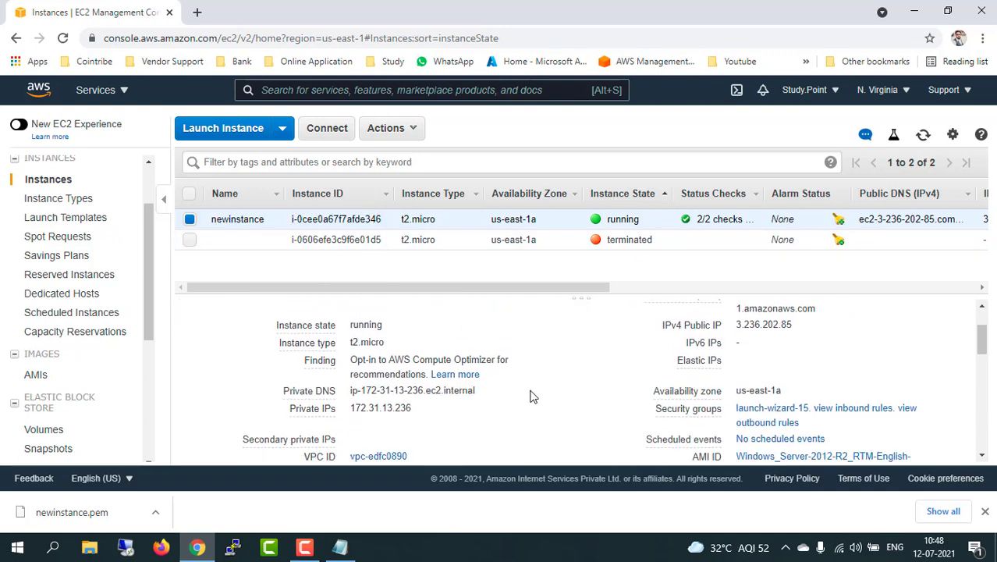
{"action": "scroll", "coordinate": [530, 397], "scroll_direction": "down", "scroll_amount": 1}
{"action": "scroll", "coordinate": [530, 396], "scroll_direction": "down", "scroll_amount": 1}
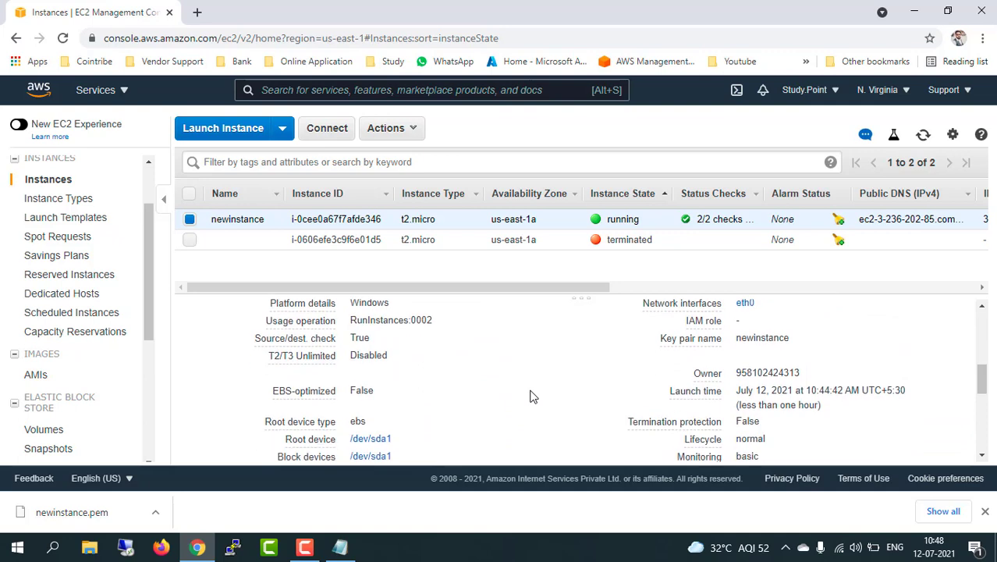
{"action": "left_click", "coordinate": [385, 378]}
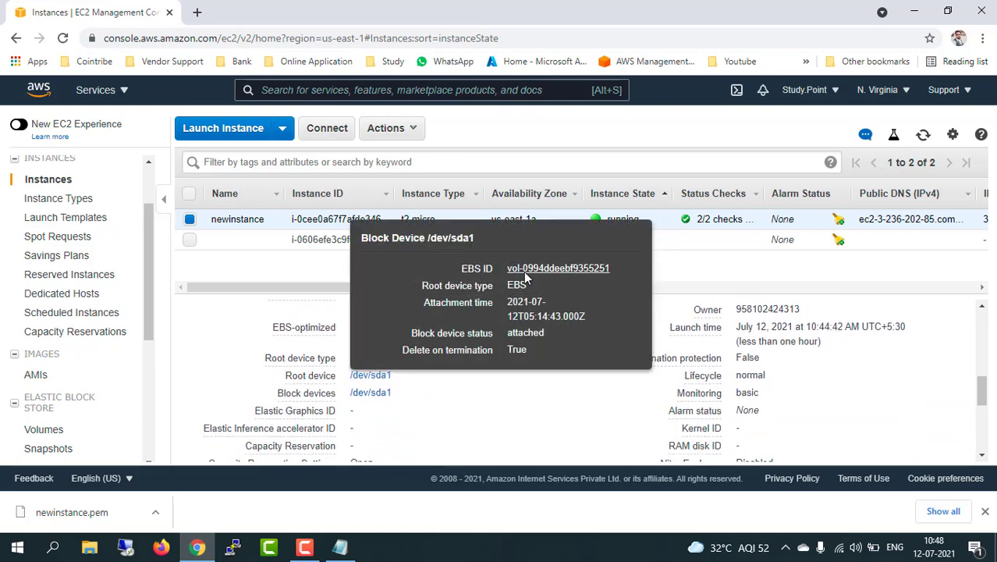
{"action": "left_click", "coordinate": [547, 268]}
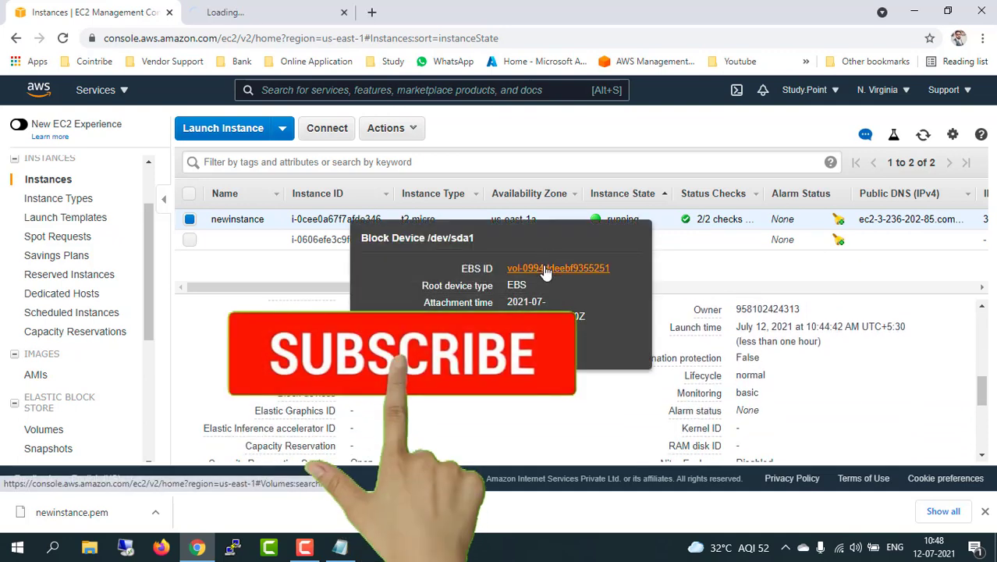
{"action": "left_click", "coordinate": [263, 18]}
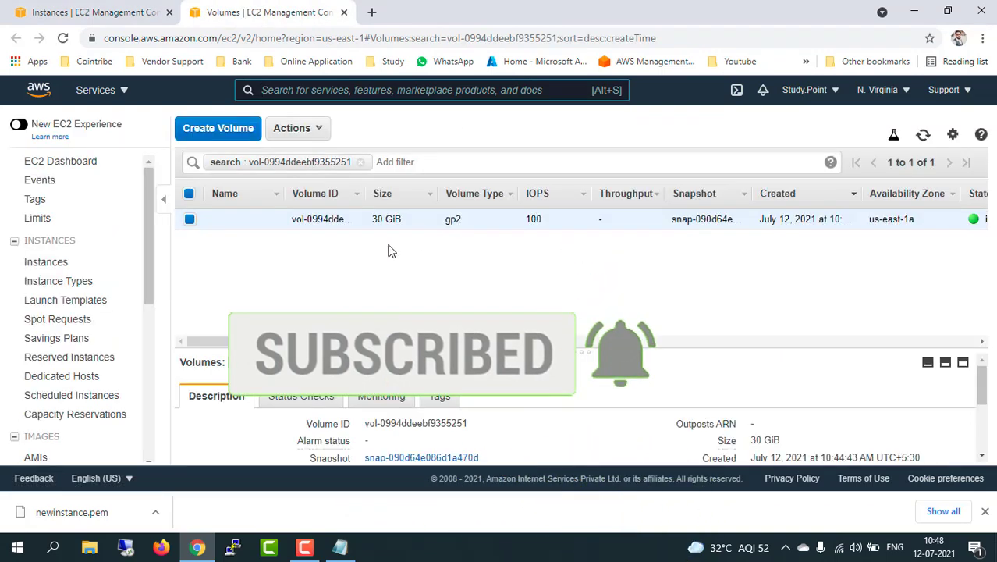
Name the new instance's 30 GiB root volume newinstance.
{"action": "left_click", "coordinate": [269, 222]}
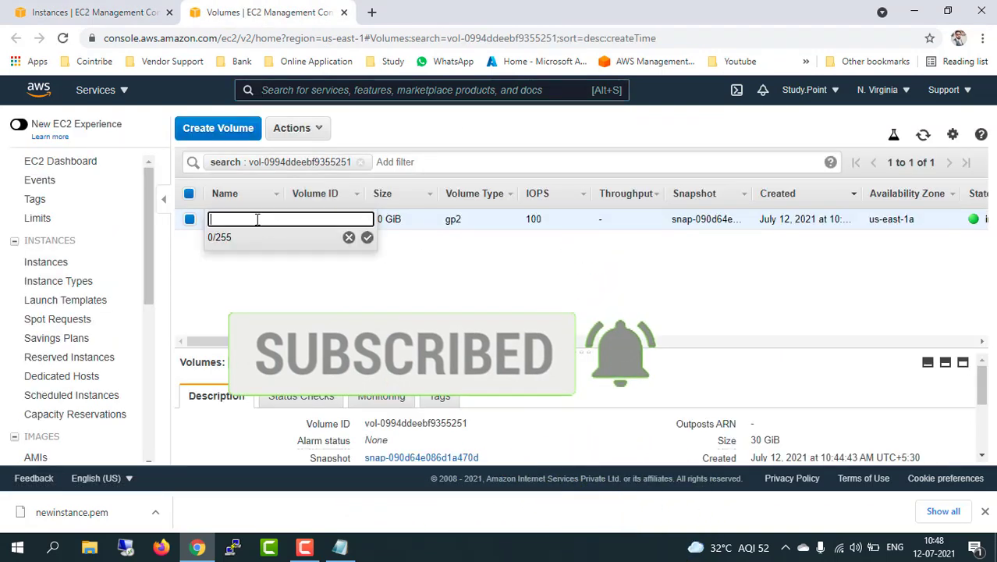
{"action": "type", "text": "newinstance"}
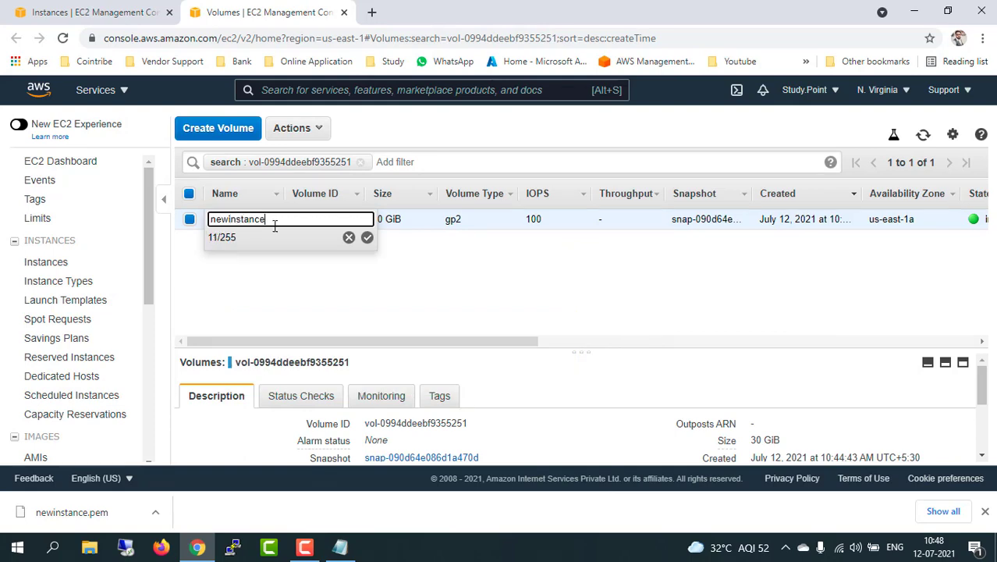
{"action": "left_click", "coordinate": [367, 238]}
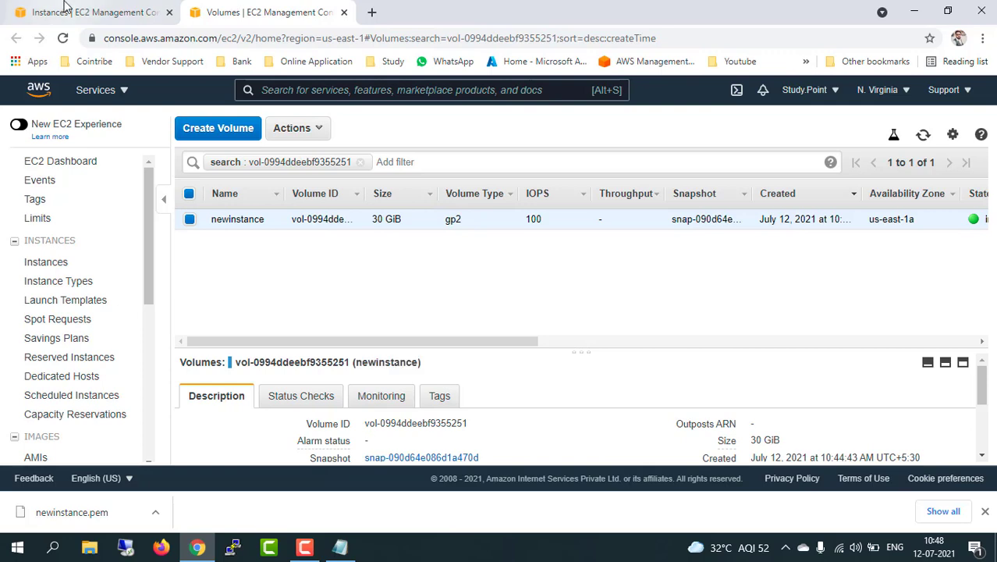
Return to the instances list and stop the instance newinstance, confirming the stop.
{"action": "left_click", "coordinate": [68, 9]}
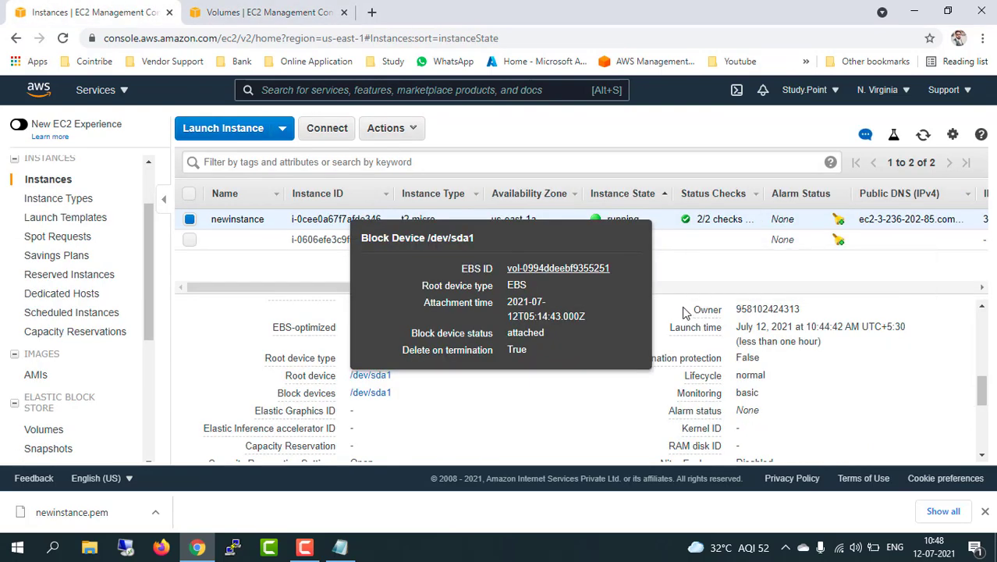
{"action": "left_click", "coordinate": [413, 130]}
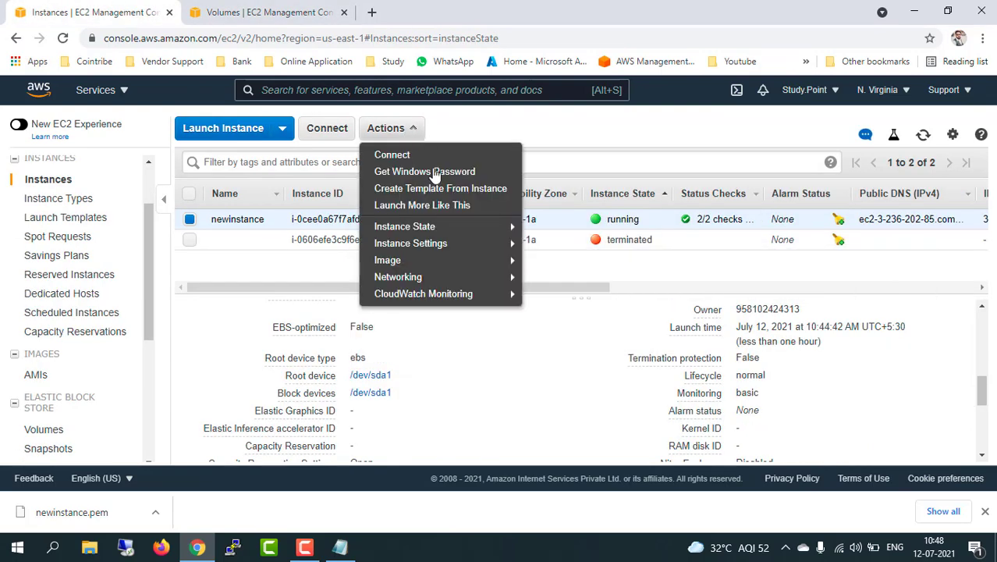
{"action": "mouse_move", "coordinate": [446, 230]}
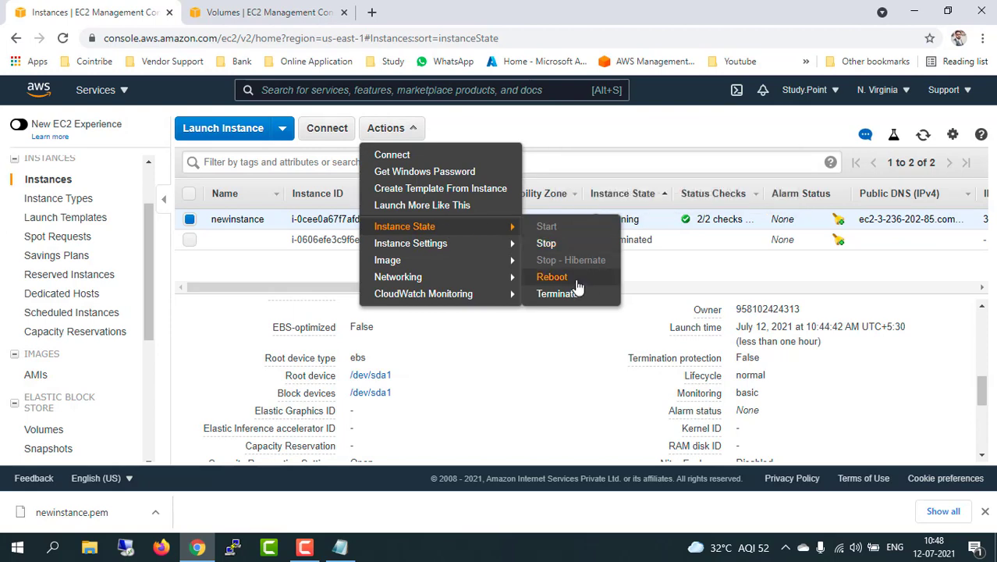
{"action": "left_click", "coordinate": [592, 243]}
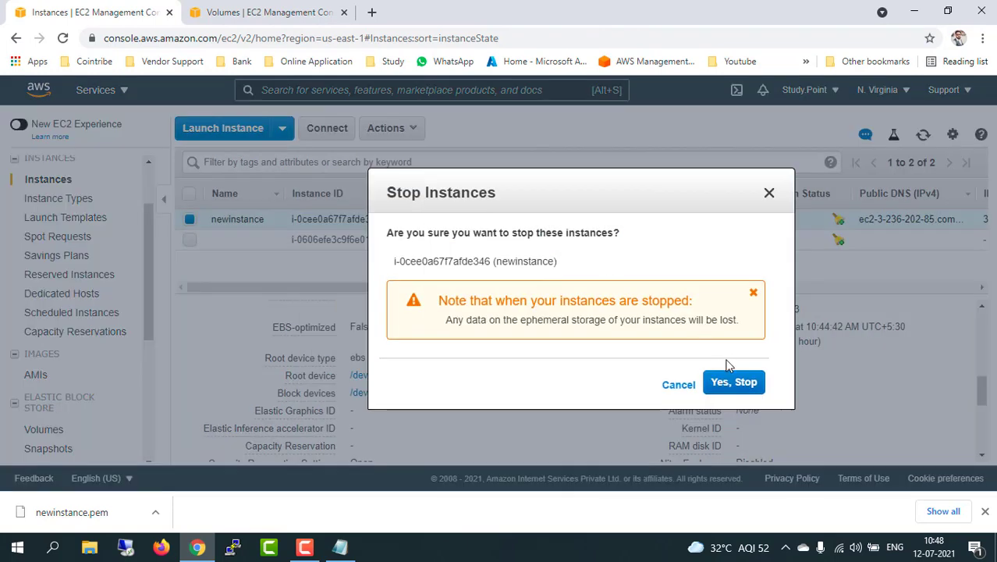
{"action": "left_click", "coordinate": [736, 388]}
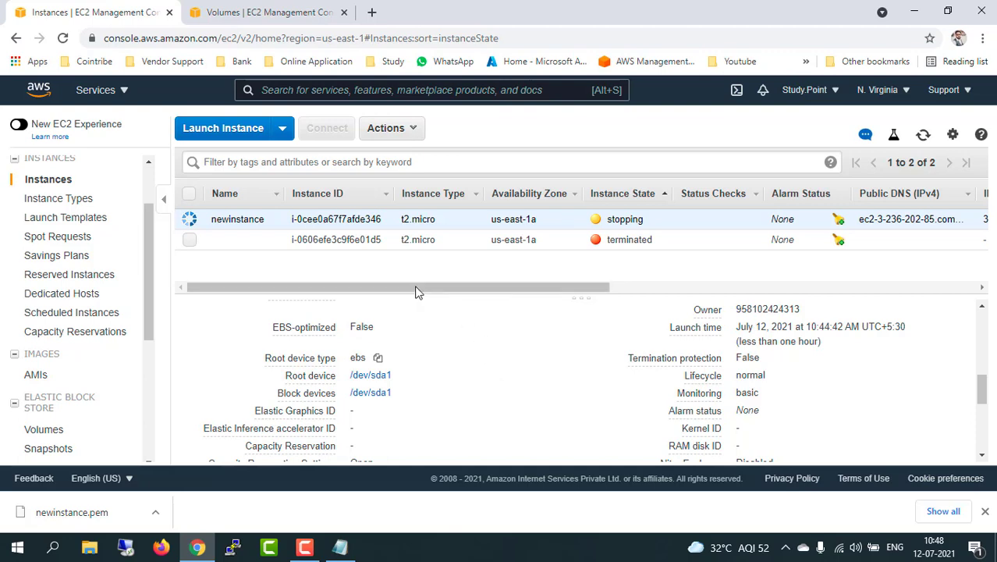
Refresh the instances list repeatedly to check whether newinstance has stopped.
{"action": "left_click_drag", "start_coordinate": [415, 287], "coordinate": [351, 288]}
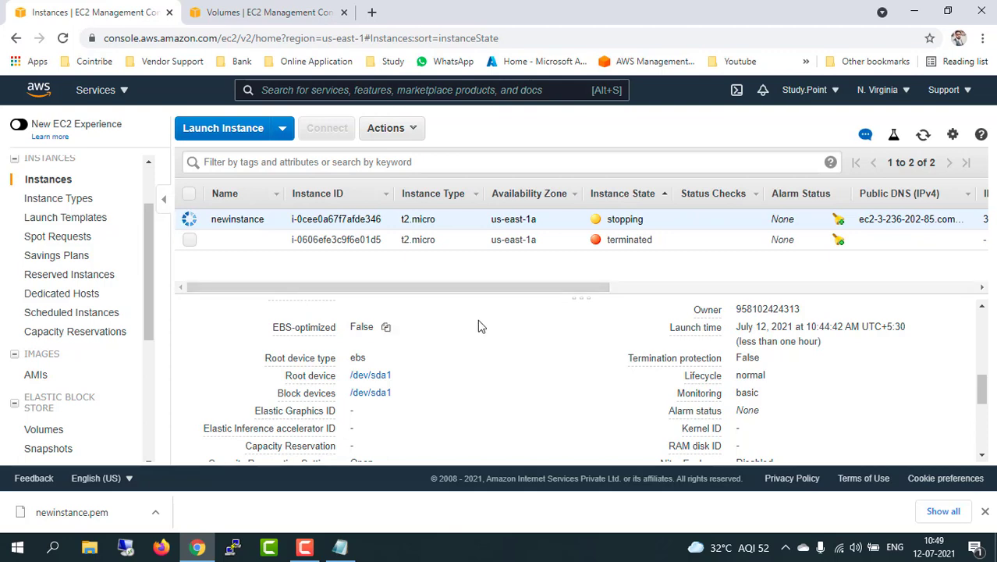
{"action": "left_click", "coordinate": [924, 135]}
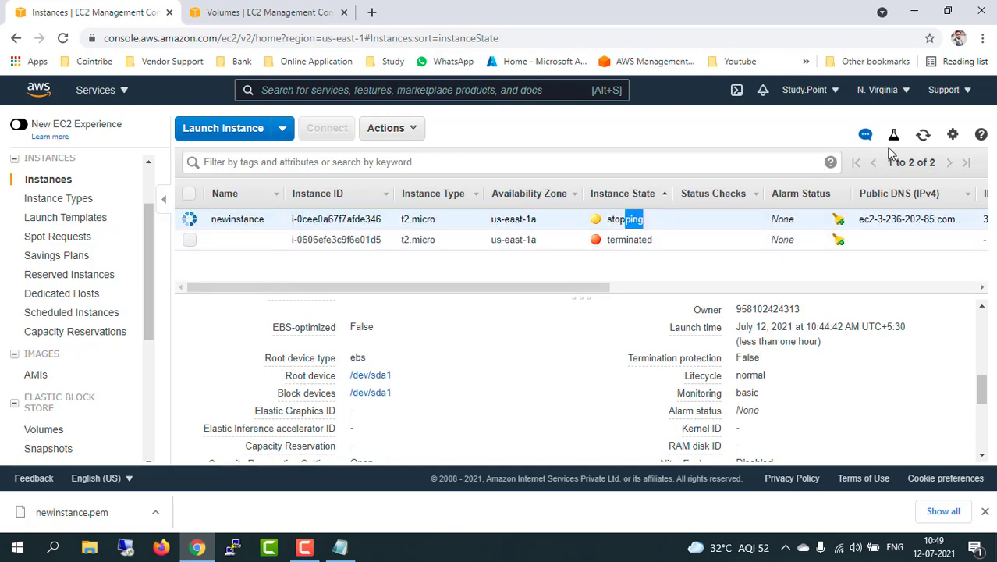
{"action": "left_click", "coordinate": [924, 136]}
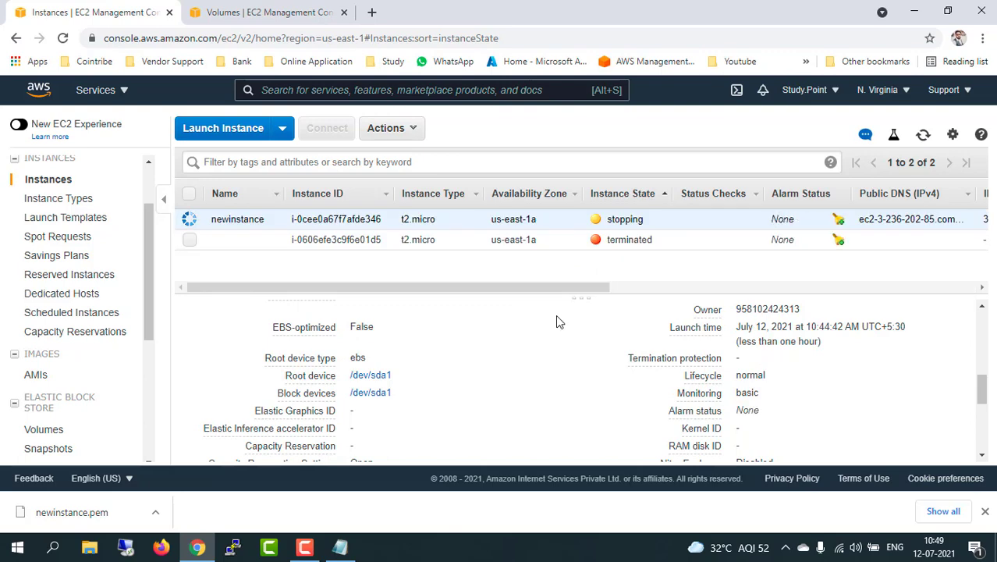
{"action": "left_click", "coordinate": [923, 135]}
{"action": "left_click", "coordinate": [924, 135]}
{"action": "left_click", "coordinate": [924, 137]}
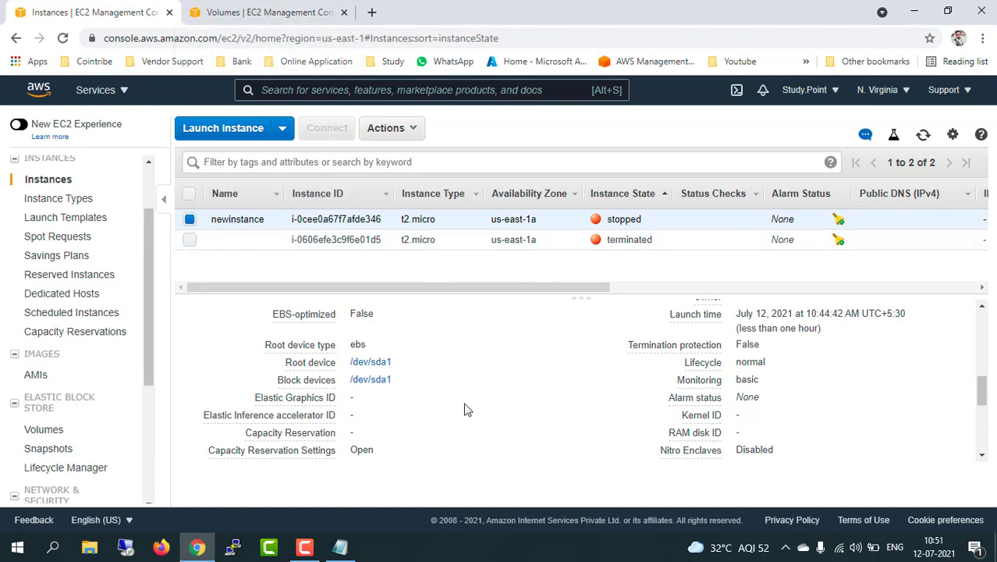
Open the EBS volume behind newinstance's root device /dev/sda1 in a fresh volumes tab, closing the earlier volumes tab.
{"action": "left_click", "coordinate": [386, 363]}
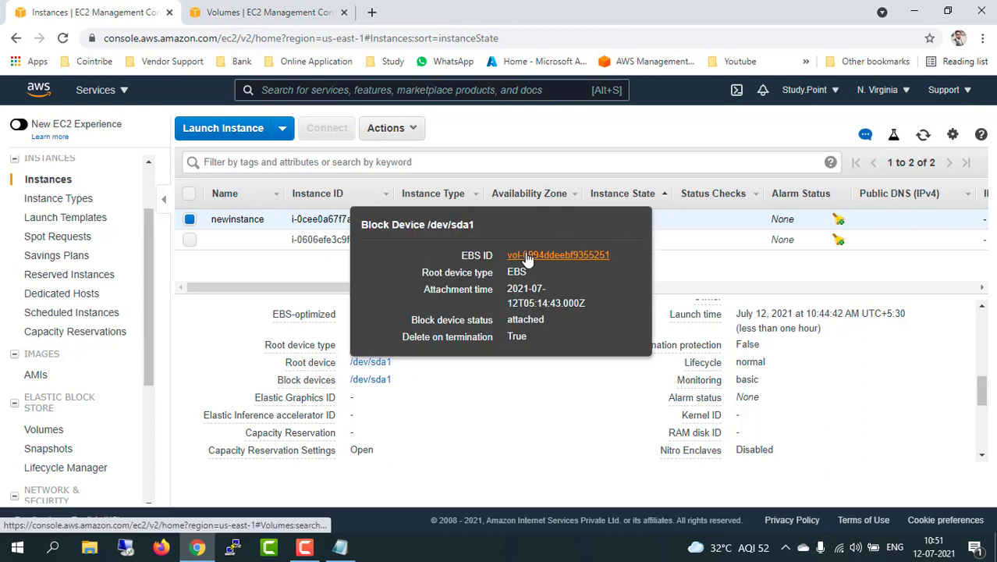
{"action": "middle_click", "coordinate": [528, 258]}
{"action": "left_click", "coordinate": [344, 12]}
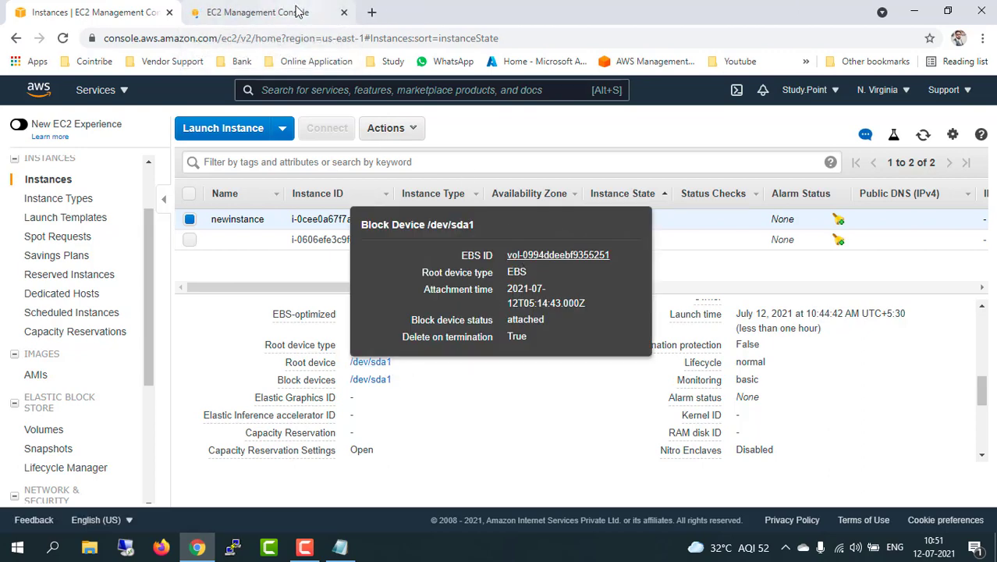
{"action": "left_click", "coordinate": [296, 10]}
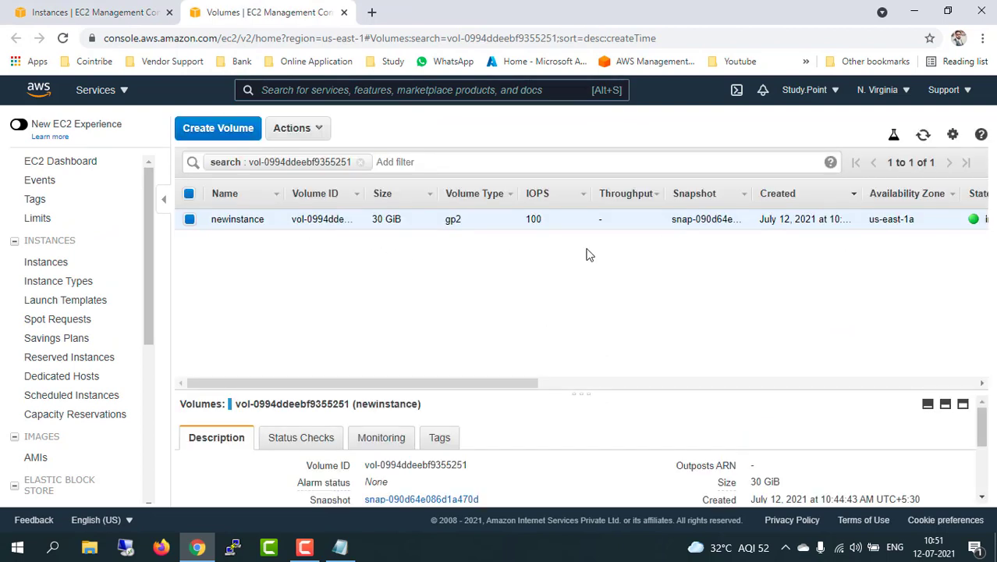
Detach the newinstance root volume and refresh the volumes list to check its attachment.
{"action": "left_click", "coordinate": [317, 133]}
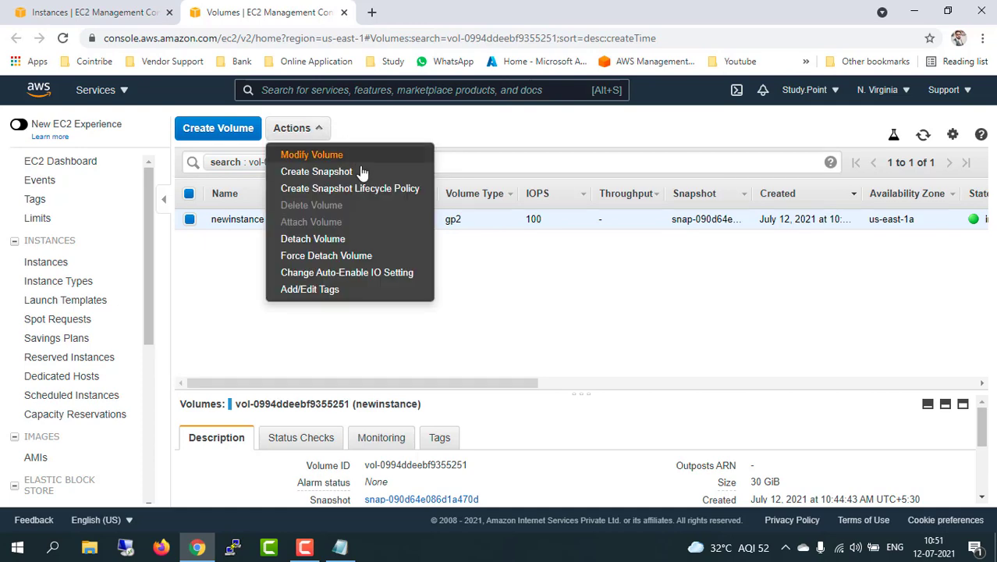
{"action": "left_click", "coordinate": [340, 239]}
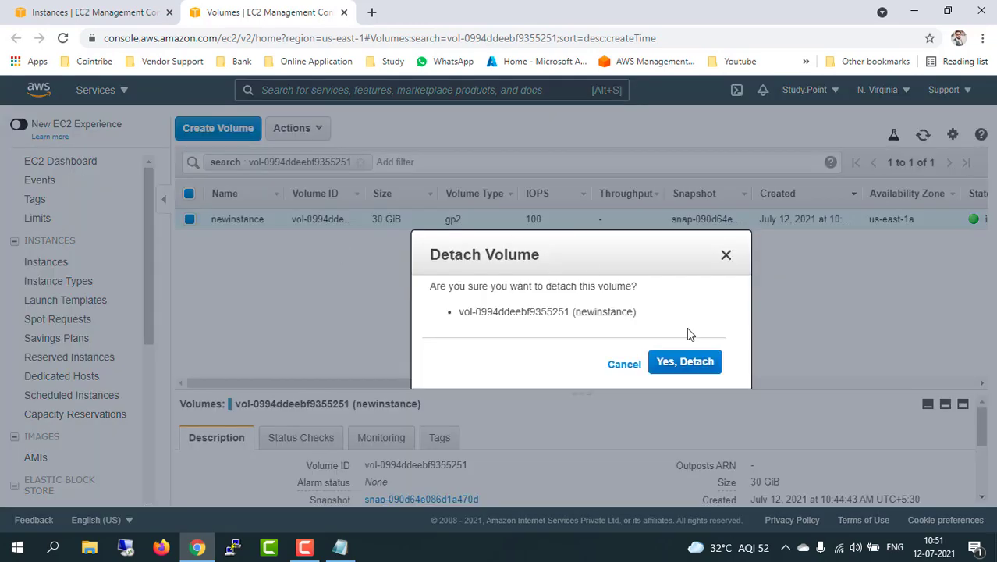
{"action": "left_click", "coordinate": [690, 363]}
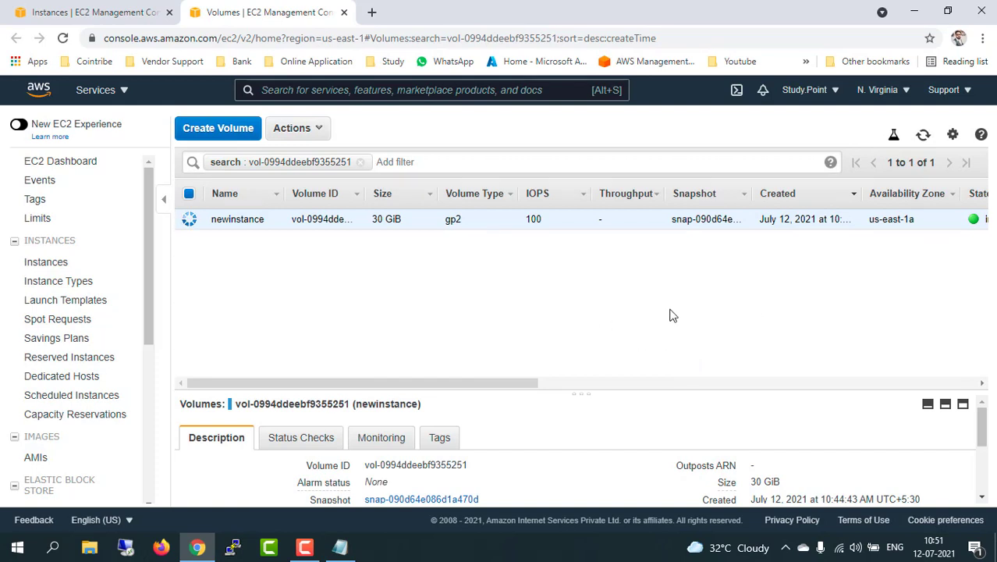
{"action": "left_click_drag", "start_coordinate": [428, 384], "coordinate": [655, 377]}
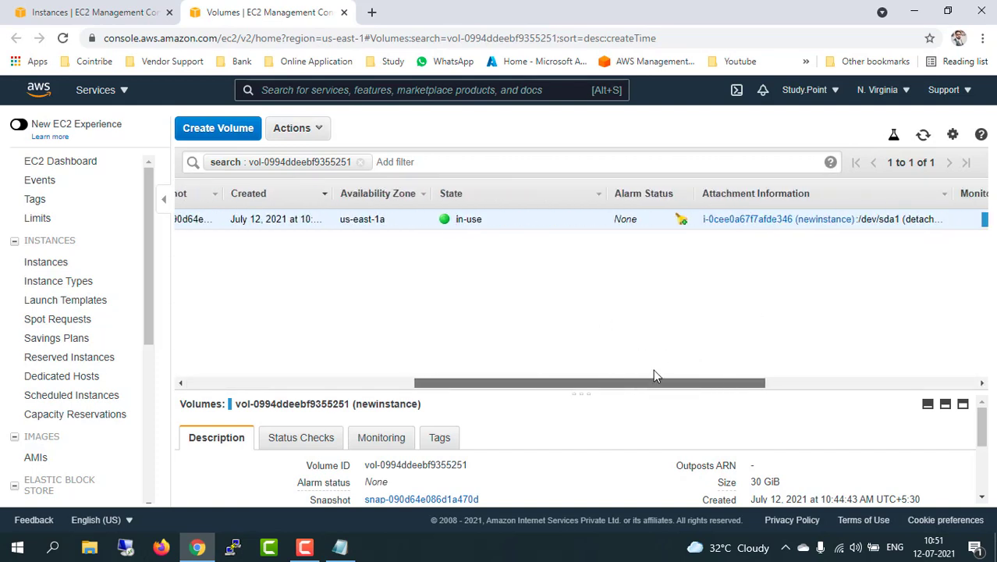
{"action": "left_click", "coordinate": [924, 135]}
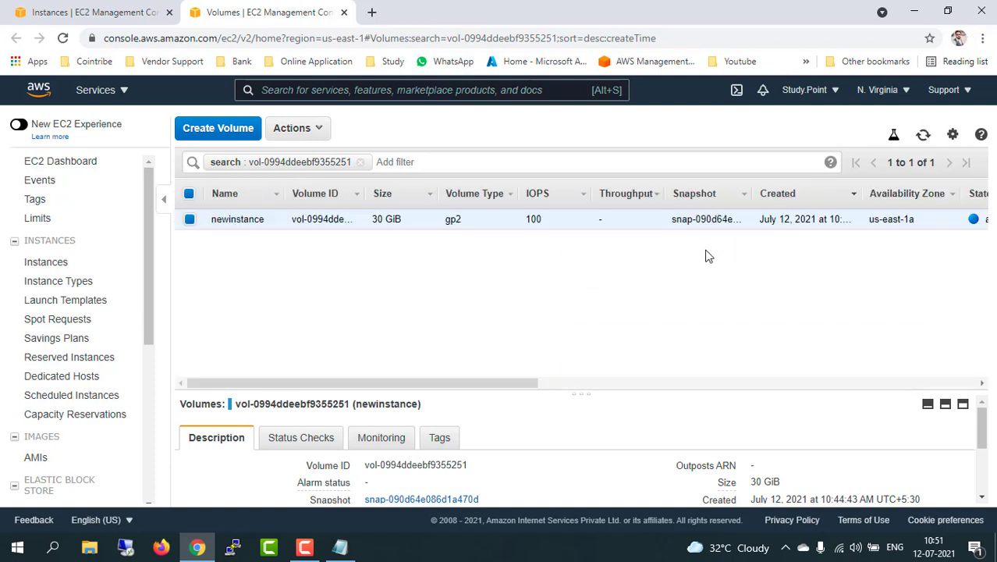
{"action": "left_click_drag", "start_coordinate": [468, 384], "coordinate": [459, 363]}
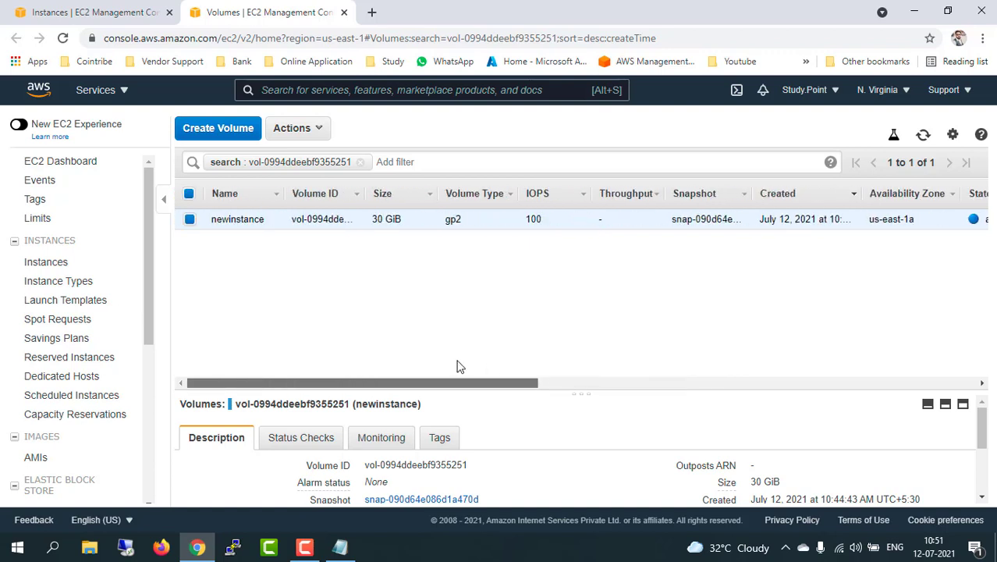
Remove the volume ID filter and select only the unnamed 30 GiB volume instead of newinstance.
{"action": "left_click", "coordinate": [360, 163]}
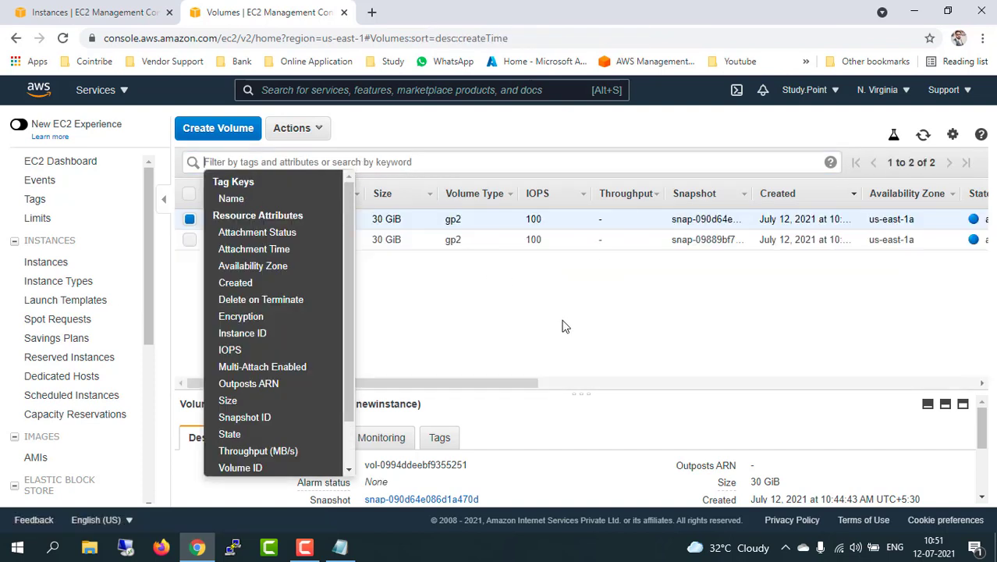
{"action": "left_click", "coordinate": [565, 326]}
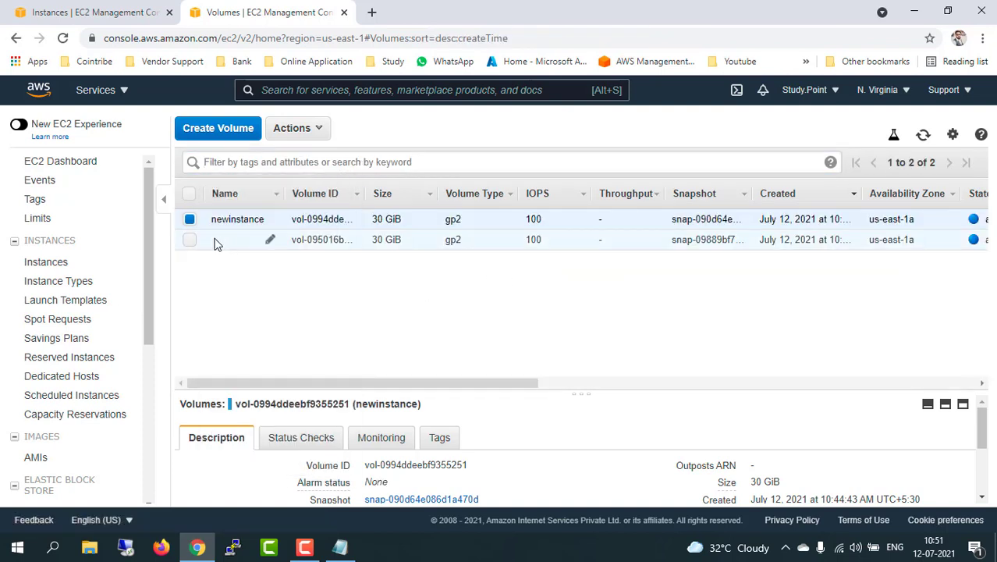
{"action": "left_click", "coordinate": [190, 221]}
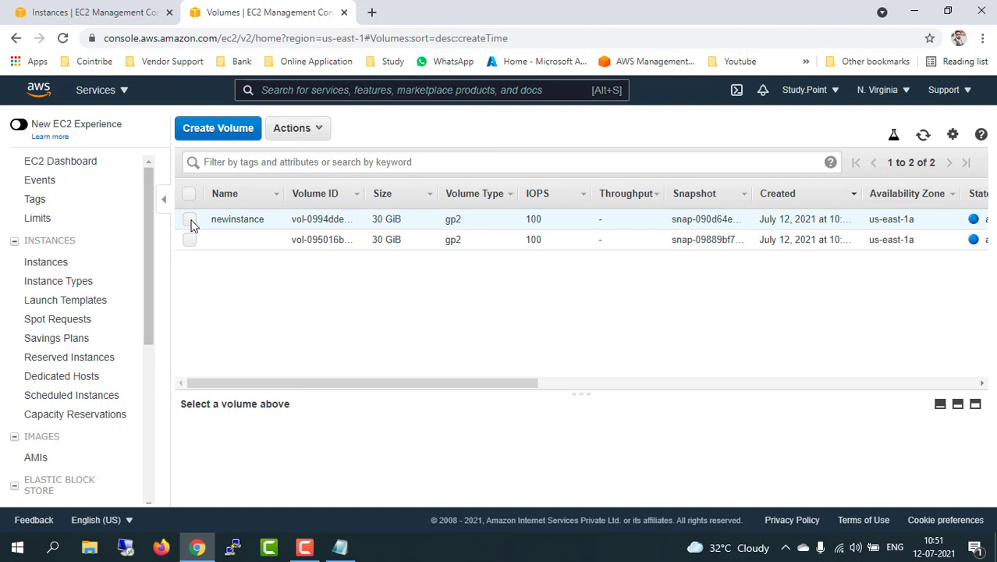
{"action": "left_click", "coordinate": [227, 246]}
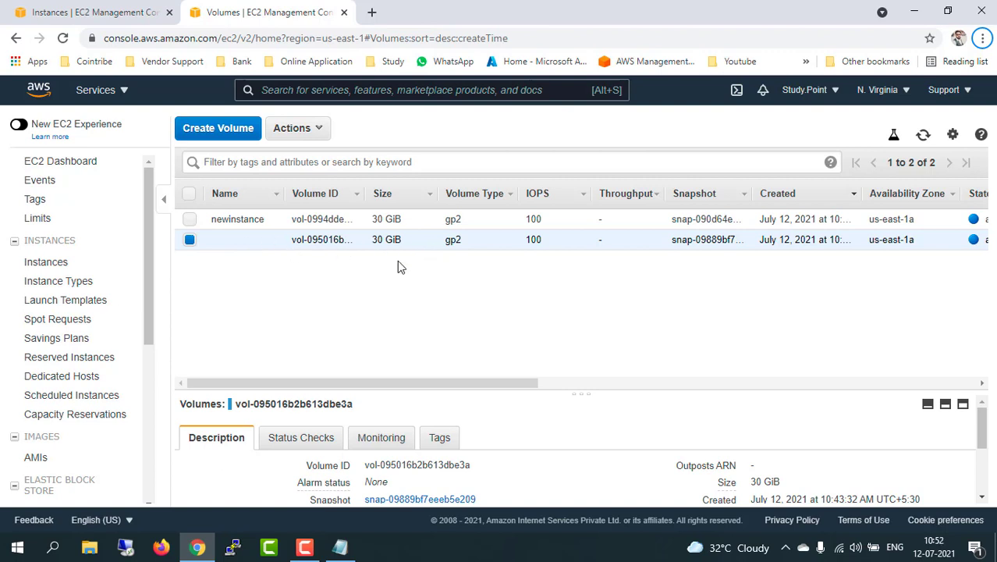
Start attaching the unnamed volume and choose the stopped instance newinstance as its target.
{"action": "left_click", "coordinate": [318, 129]}
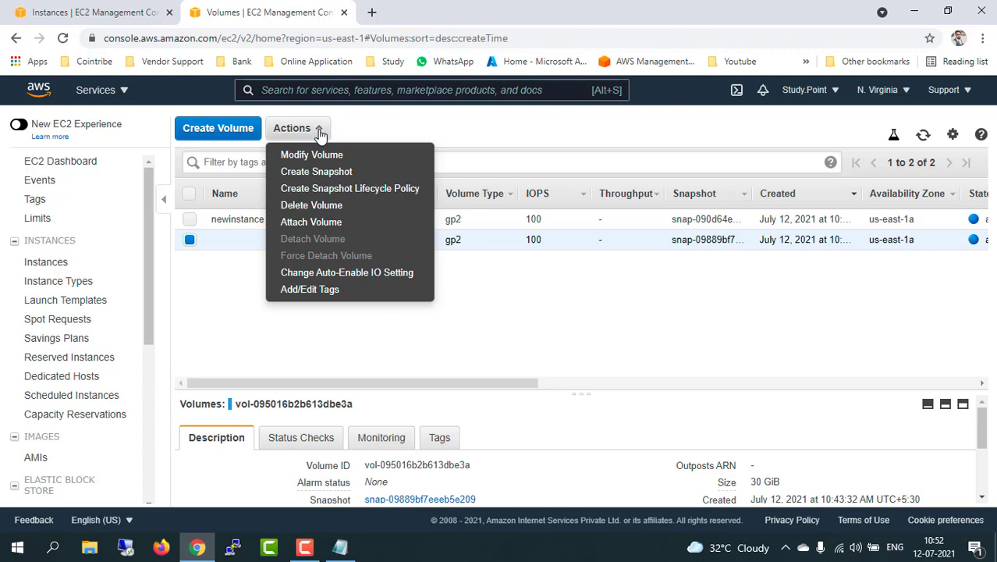
{"action": "left_click", "coordinate": [331, 223]}
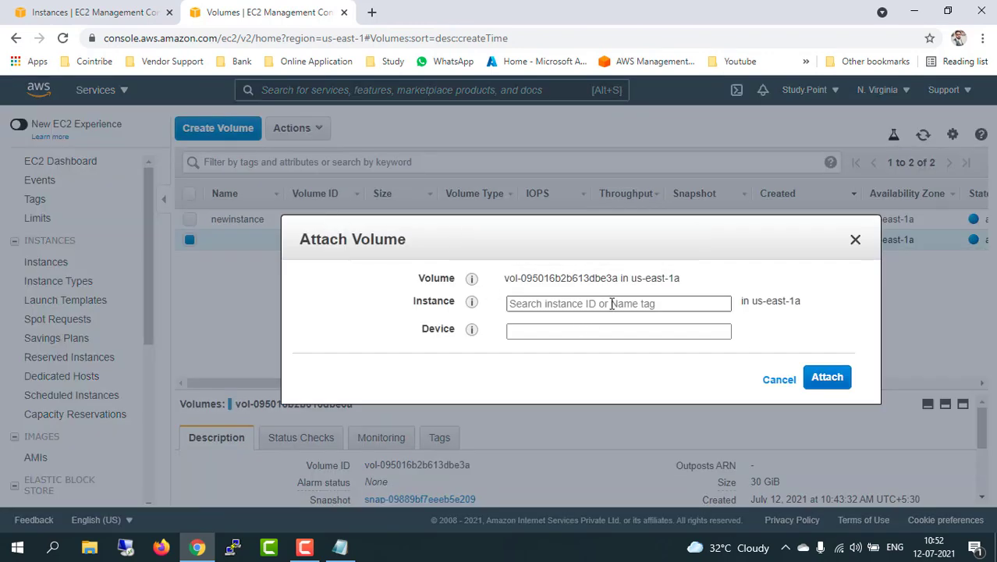
{"action": "left_click", "coordinate": [567, 302]}
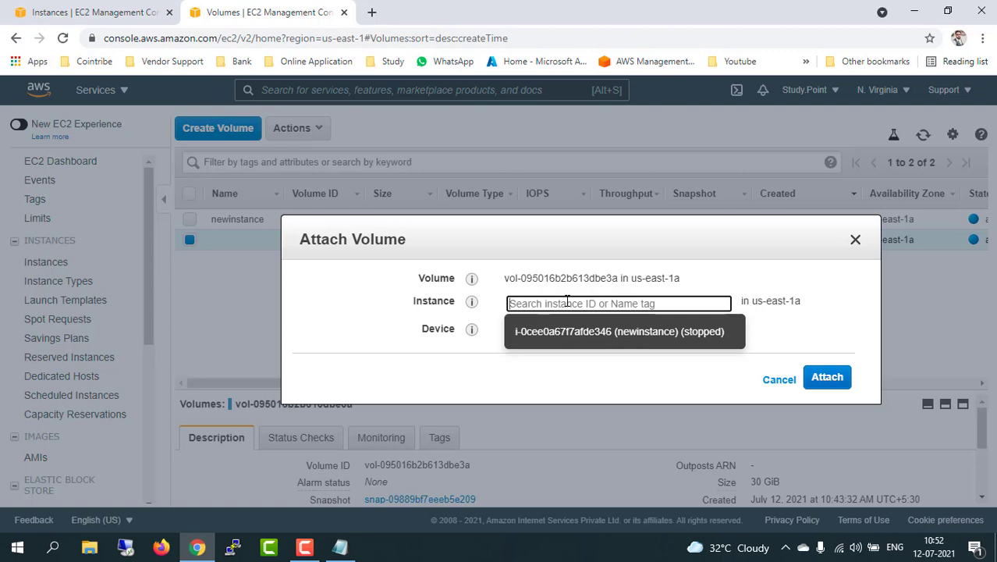
{"action": "left_click", "coordinate": [697, 337]}
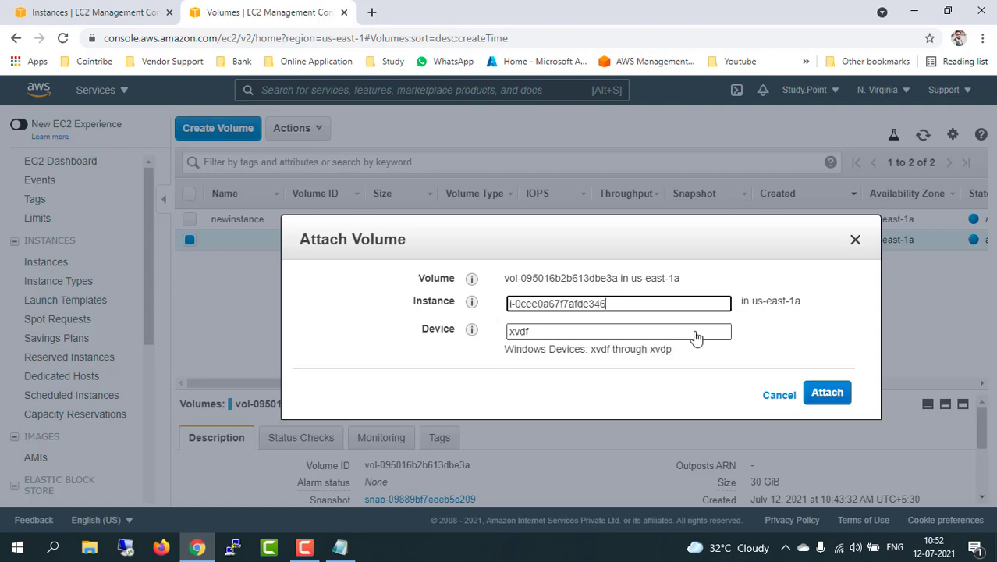
{"action": "left_click_drag", "start_coordinate": [756, 302], "coordinate": [802, 301]}
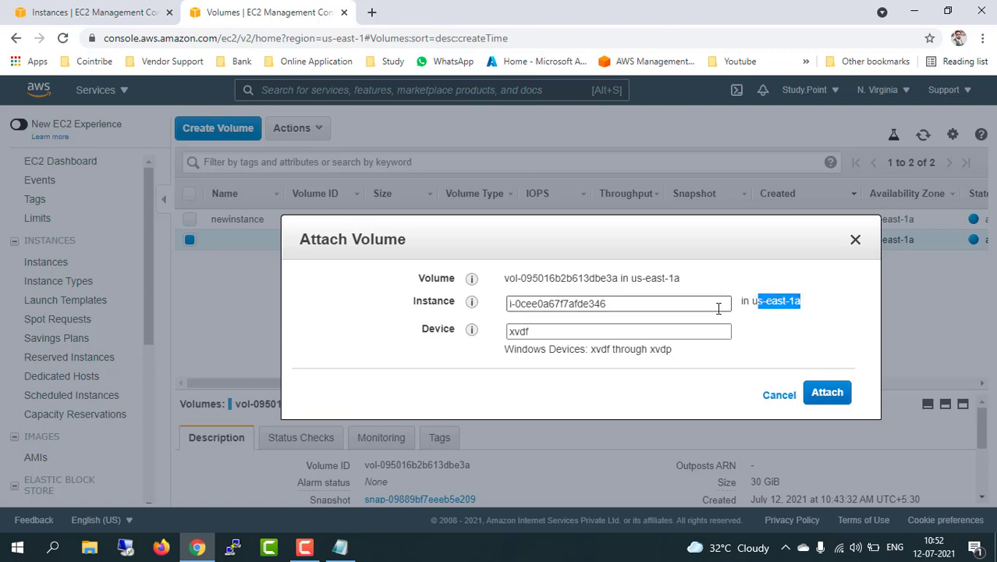
{"action": "left_click", "coordinate": [765, 326]}
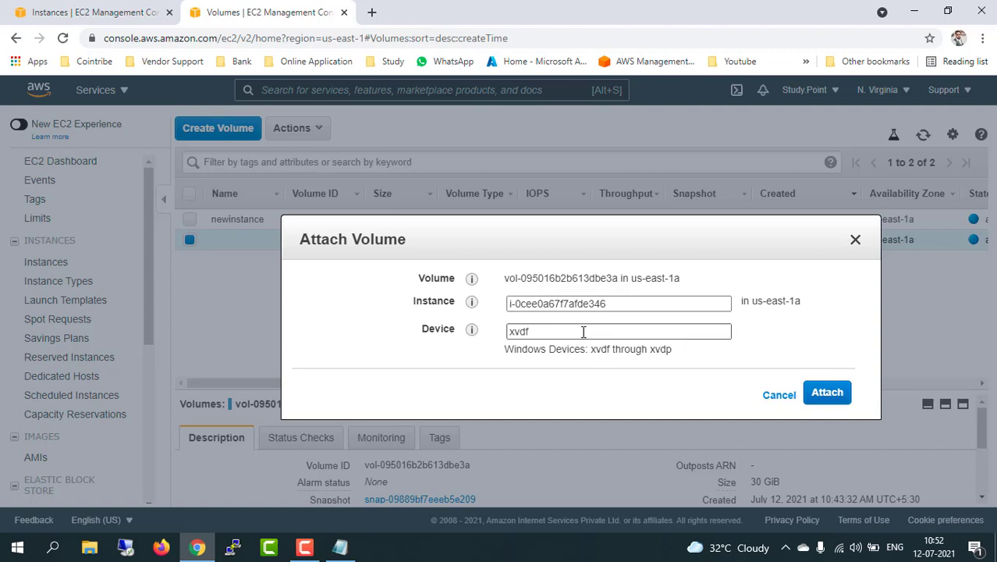
Copy the root device name from the Notepad notes, set the attachment device to /dev/sda1 and attach the volume.
{"action": "left_click_drag", "start_coordinate": [558, 332], "coordinate": [511, 331]}
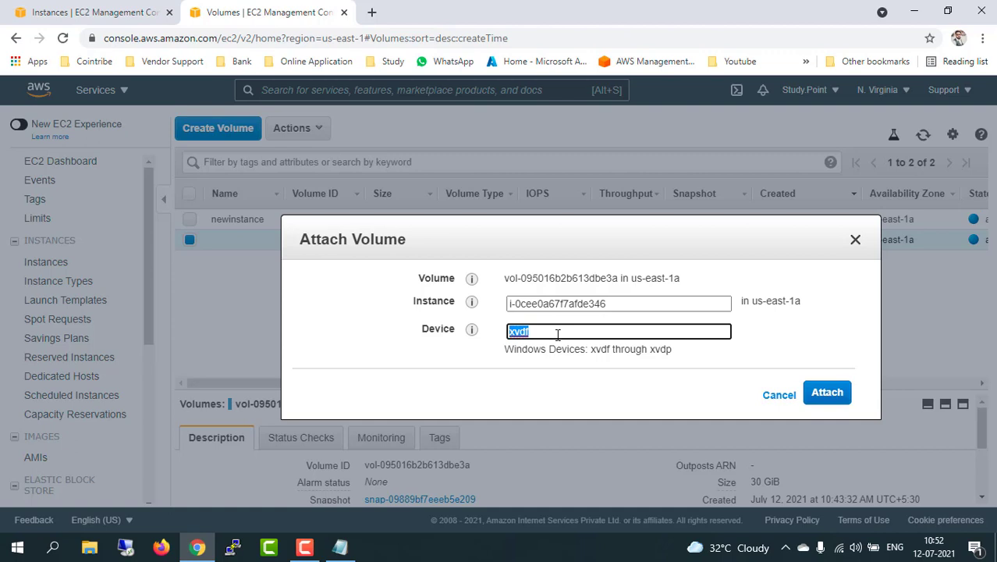
{"action": "left_click", "coordinate": [339, 547]}
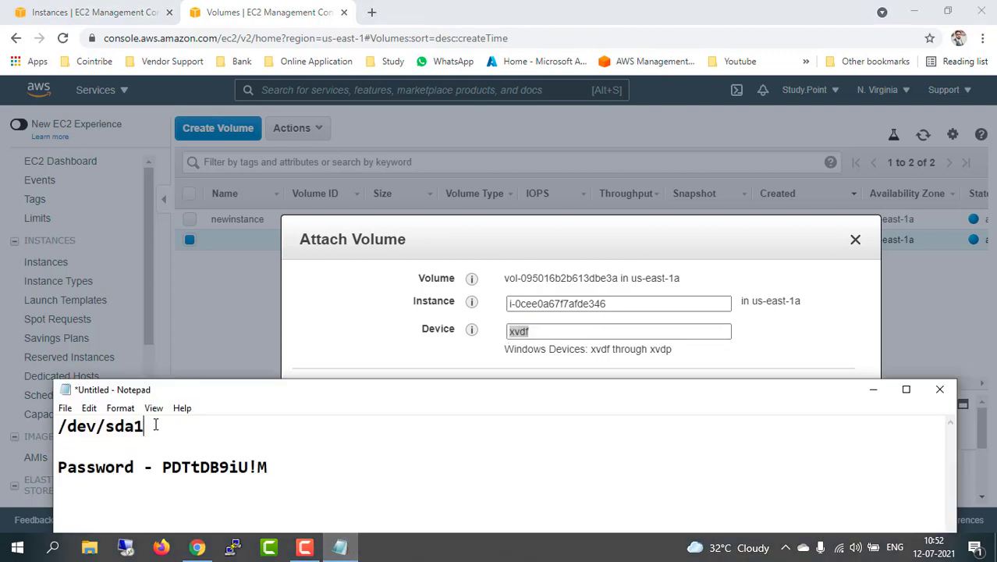
{"action": "left_click_drag", "start_coordinate": [156, 425], "coordinate": [47, 422]}
{"action": "key", "text": "ctrl+c"}
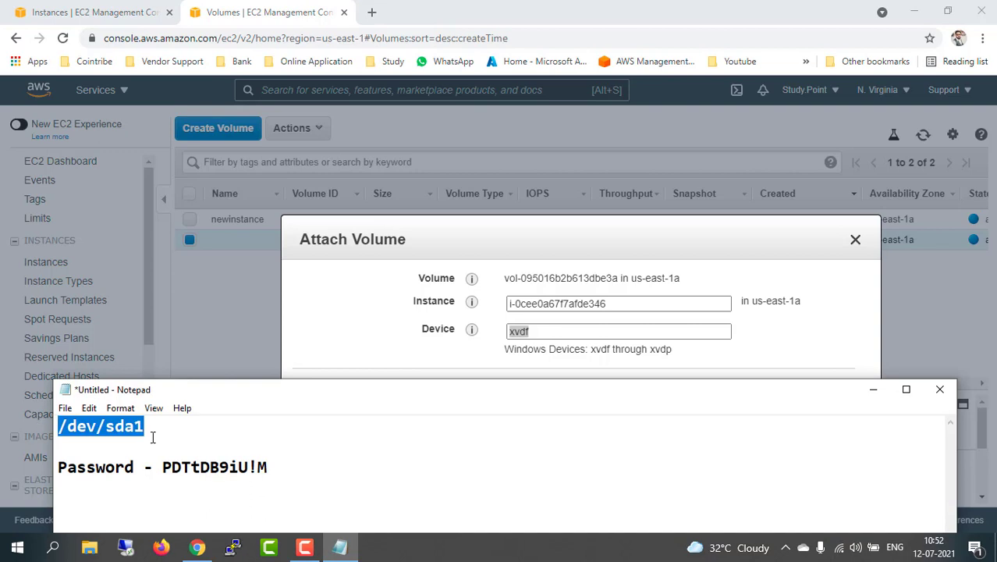
{"action": "left_click", "coordinate": [384, 321]}
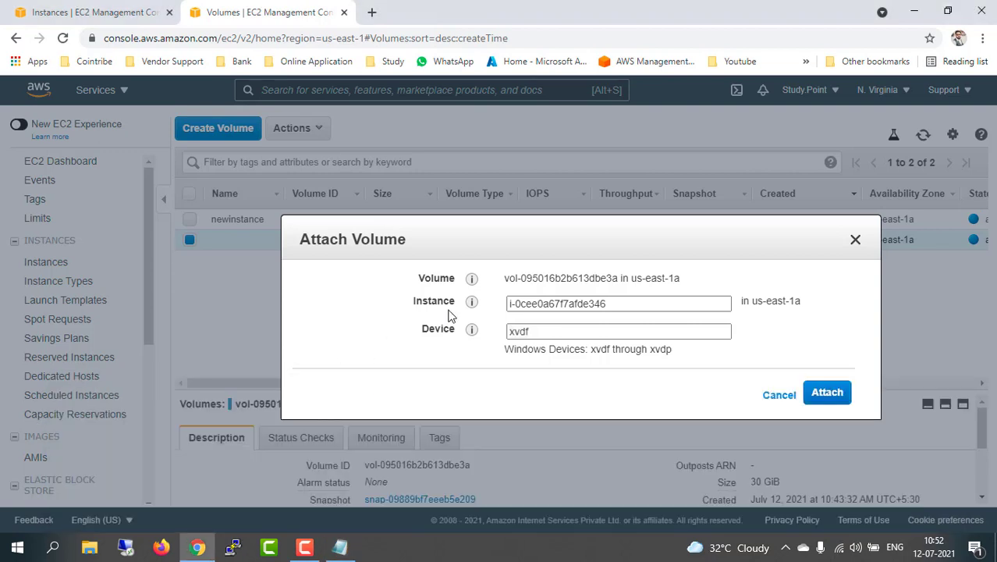
{"action": "left_click", "coordinate": [583, 333]}
{"action": "key", "text": "ctrl+a"}
{"action": "mouse_move", "coordinate": [475, 329]}
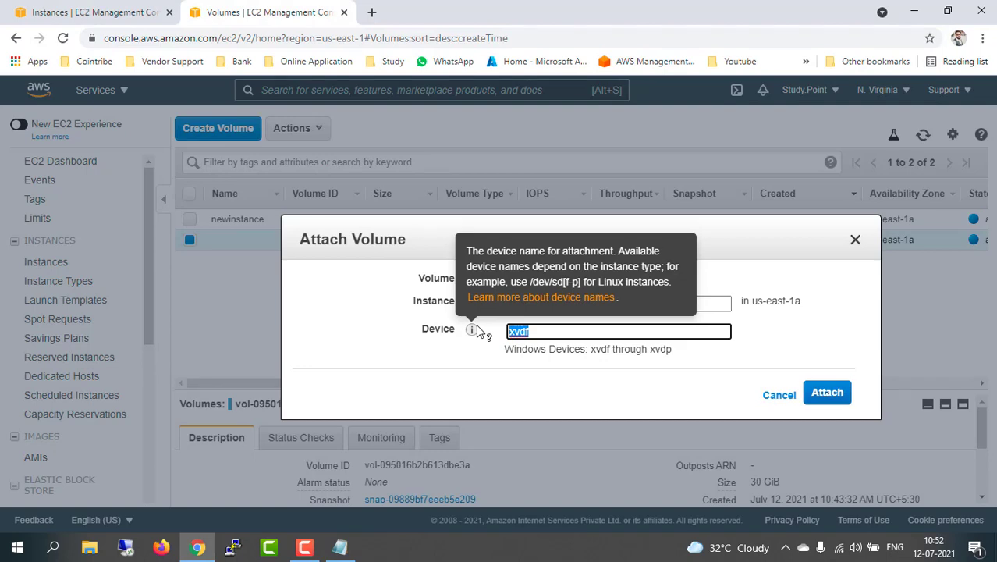
{"action": "key", "text": "ctrl+v"}
{"action": "left_click", "coordinate": [684, 380]}
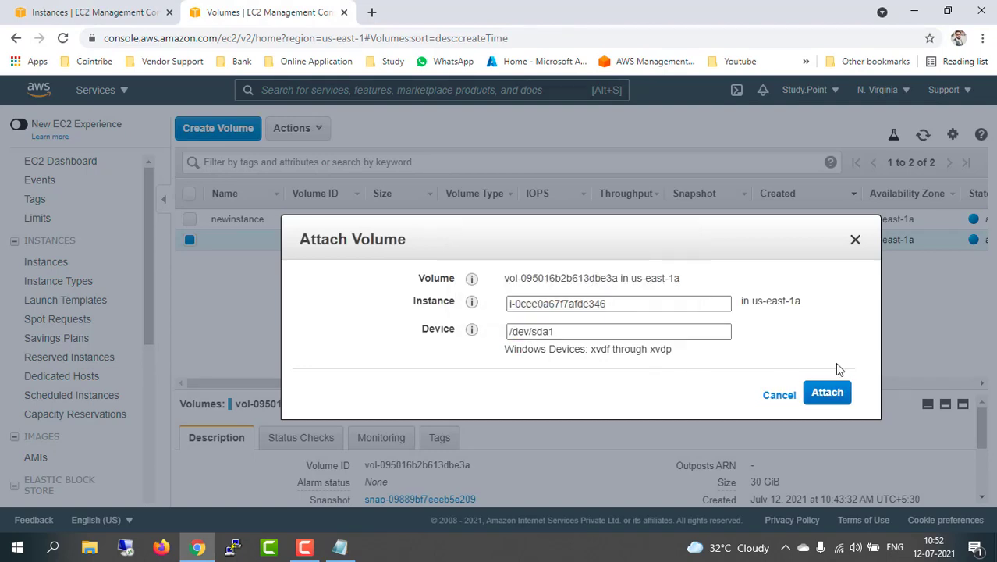
{"action": "left_click", "coordinate": [832, 394]}
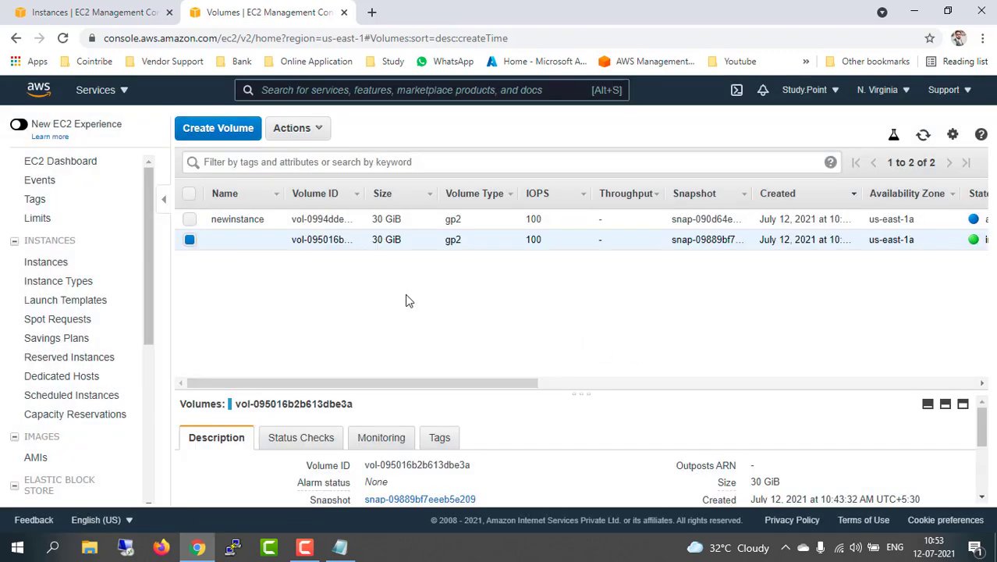
Start the stopped EC2 instance newinstance and refresh the instances list to check its state.
{"action": "left_click", "coordinate": [49, 264]}
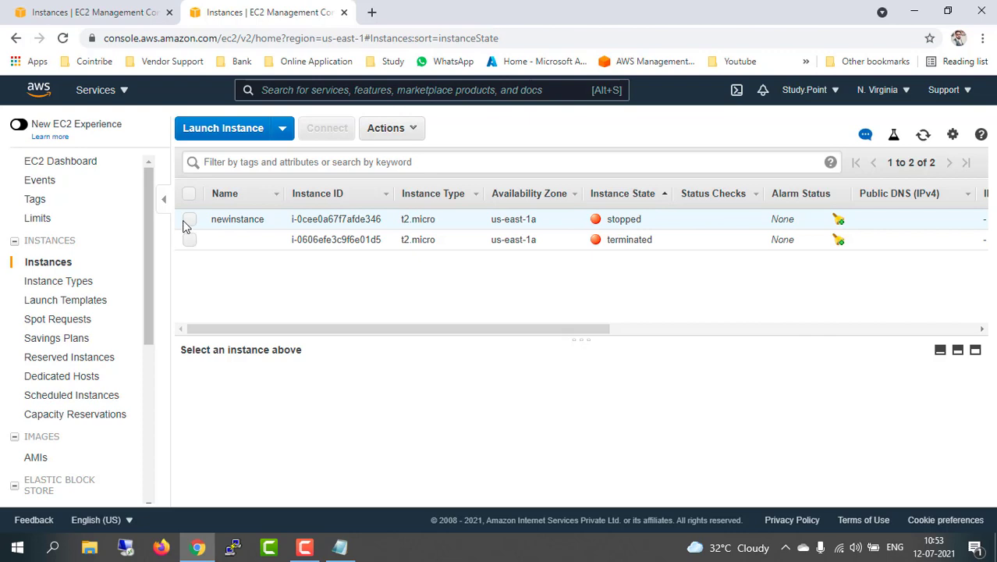
{"action": "left_click", "coordinate": [189, 220]}
{"action": "left_click", "coordinate": [416, 131]}
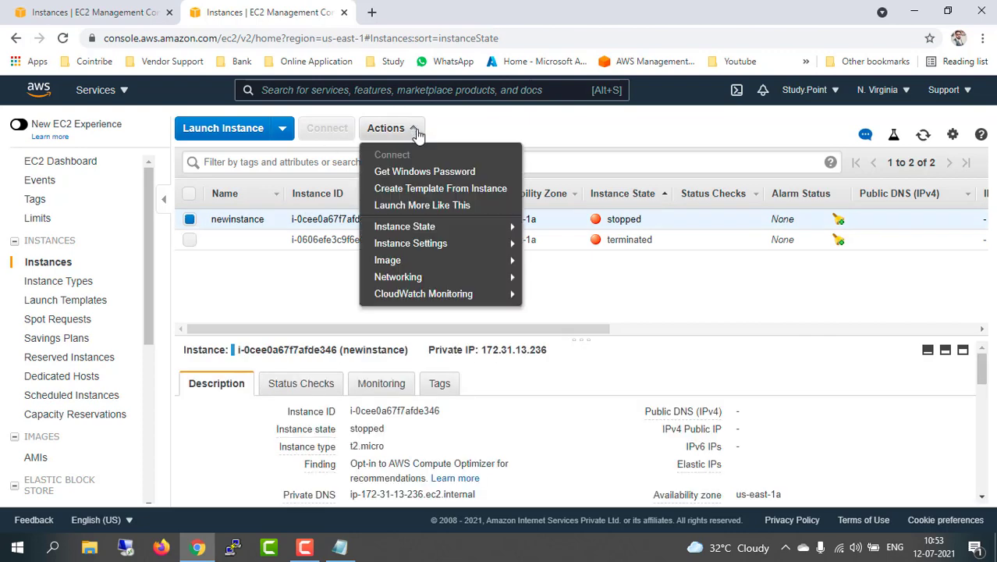
{"action": "mouse_move", "coordinate": [449, 228]}
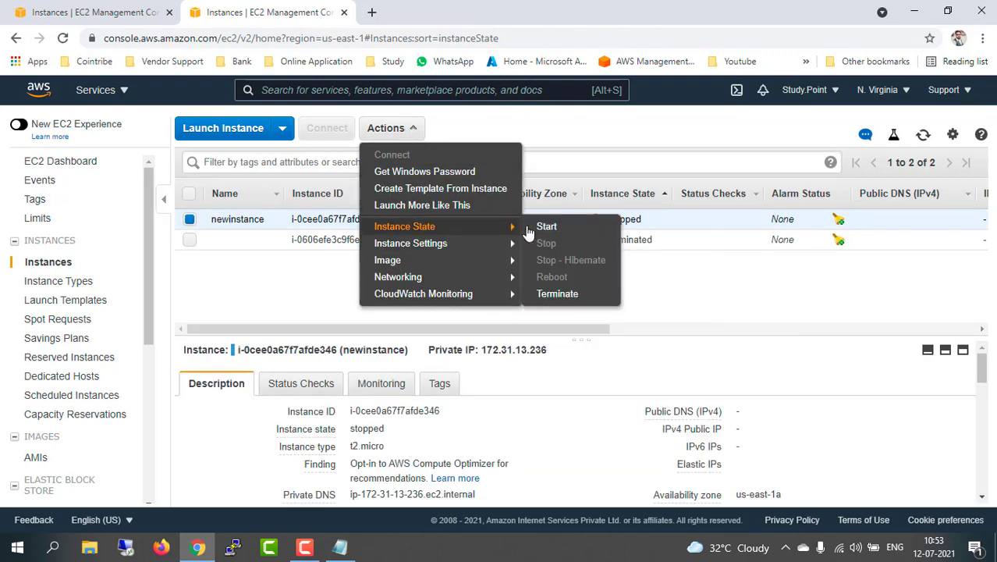
{"action": "left_click", "coordinate": [544, 227]}
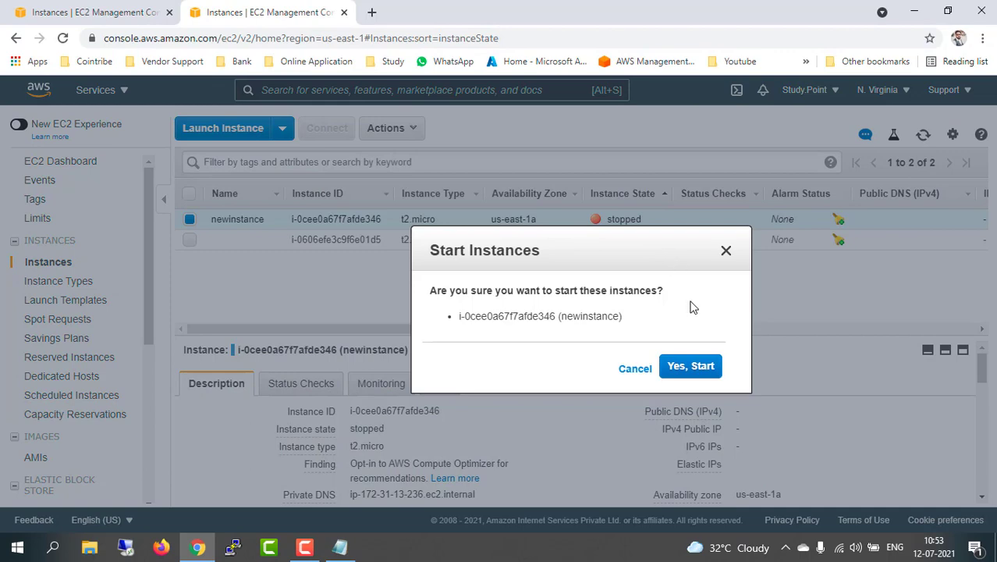
{"action": "left_click", "coordinate": [693, 369]}
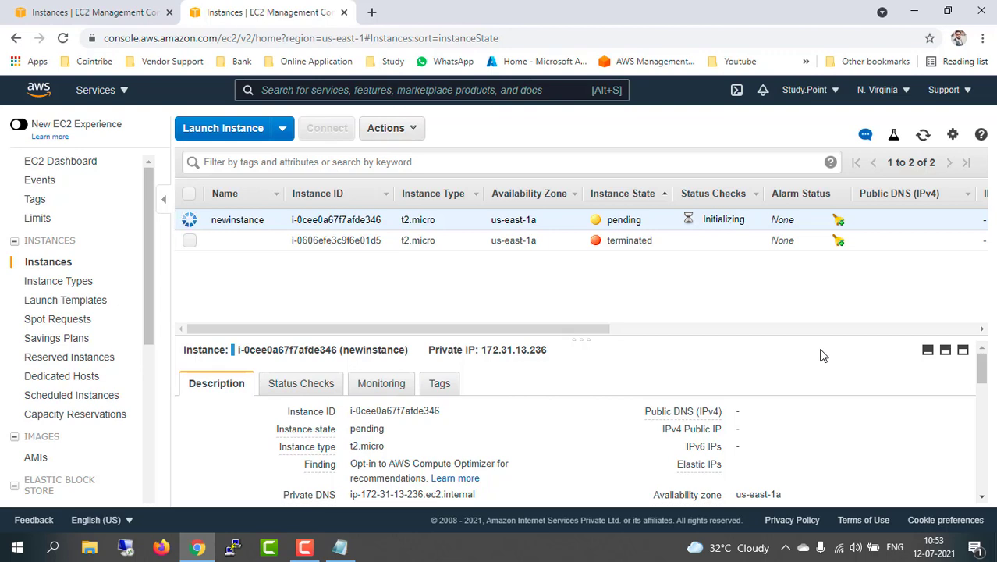
{"action": "left_click", "coordinate": [923, 134]}
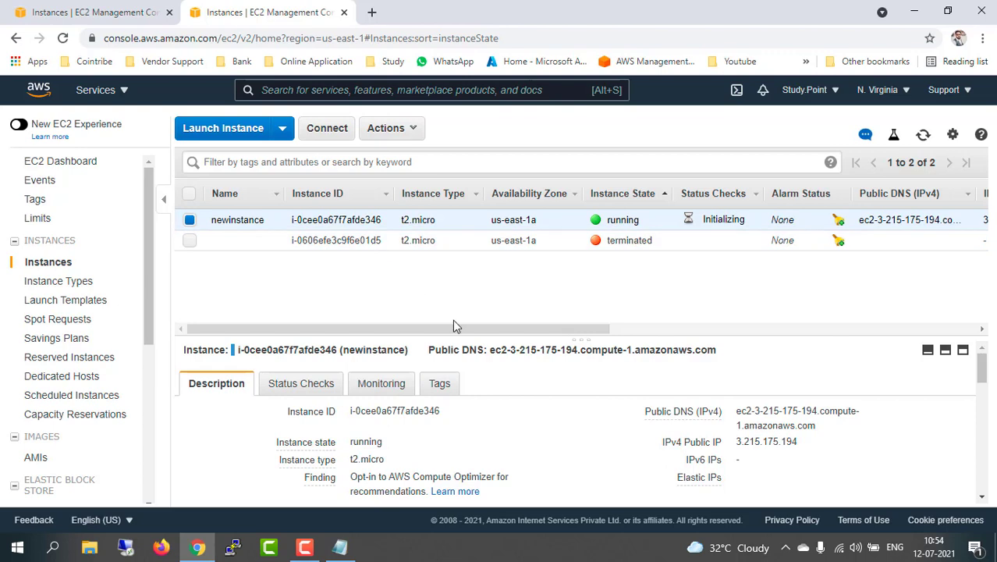
{"action": "left_click", "coordinate": [924, 135]}
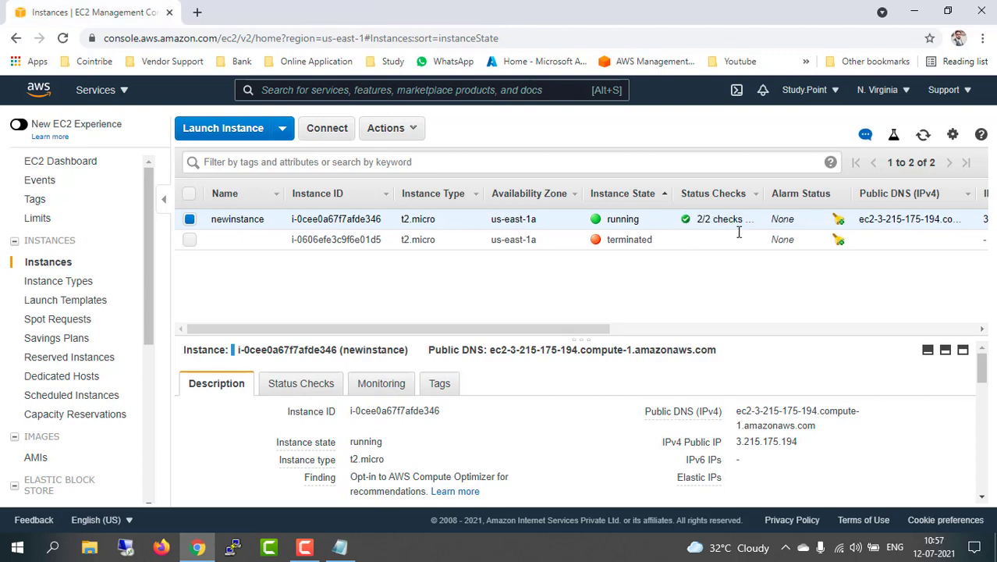
Copy newinstance's IPv4 public IP and start a Remote Desktop connection to 3.215.175.194.
{"action": "left_click", "coordinate": [808, 445]}
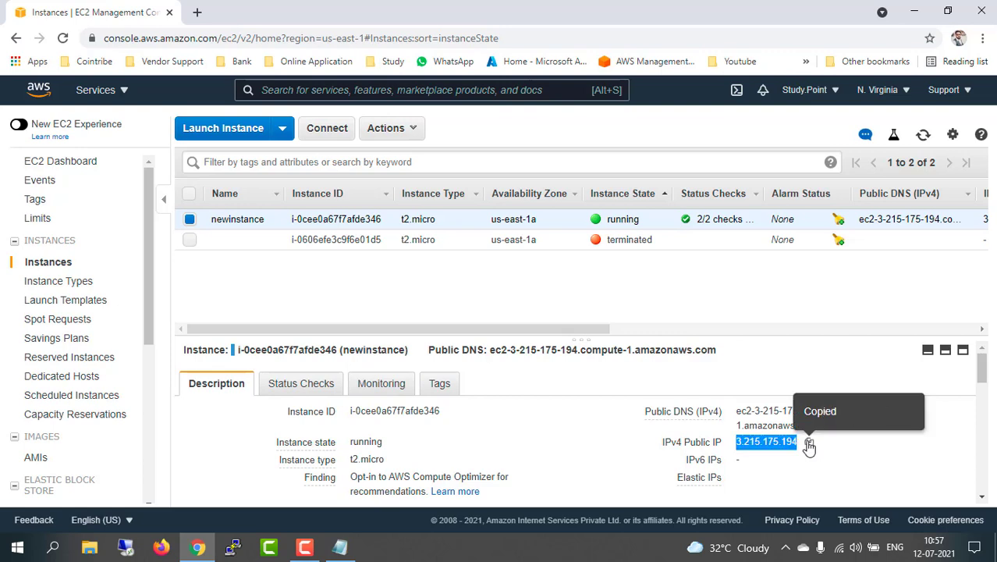
{"action": "left_click", "coordinate": [128, 548]}
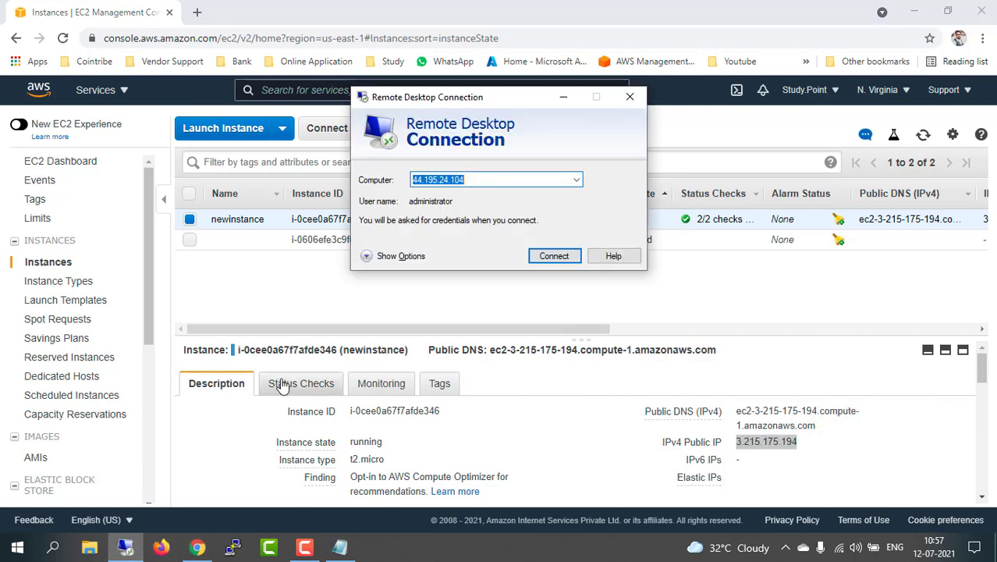
{"action": "key", "text": "ctrl+v"}
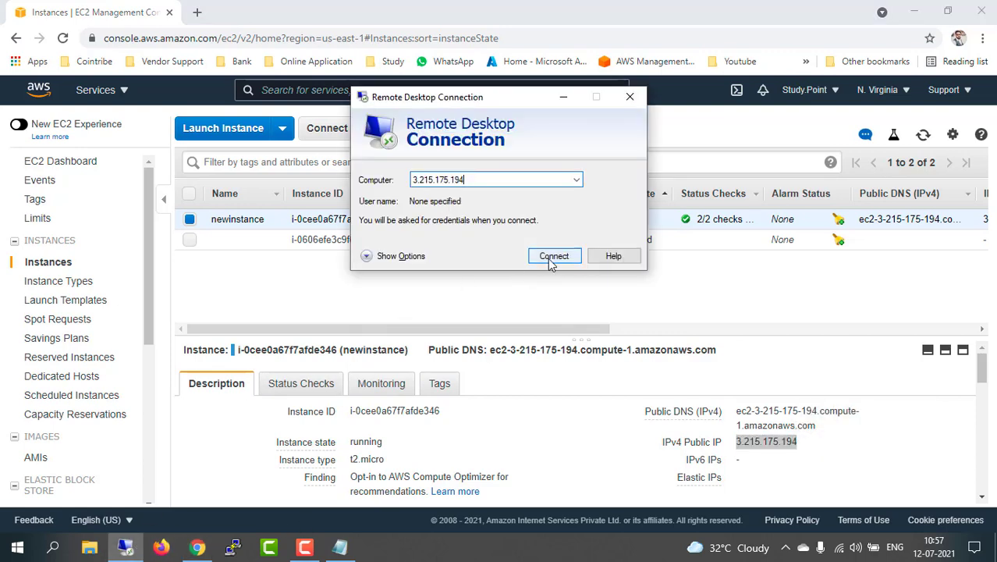
{"action": "left_click", "coordinate": [550, 257]}
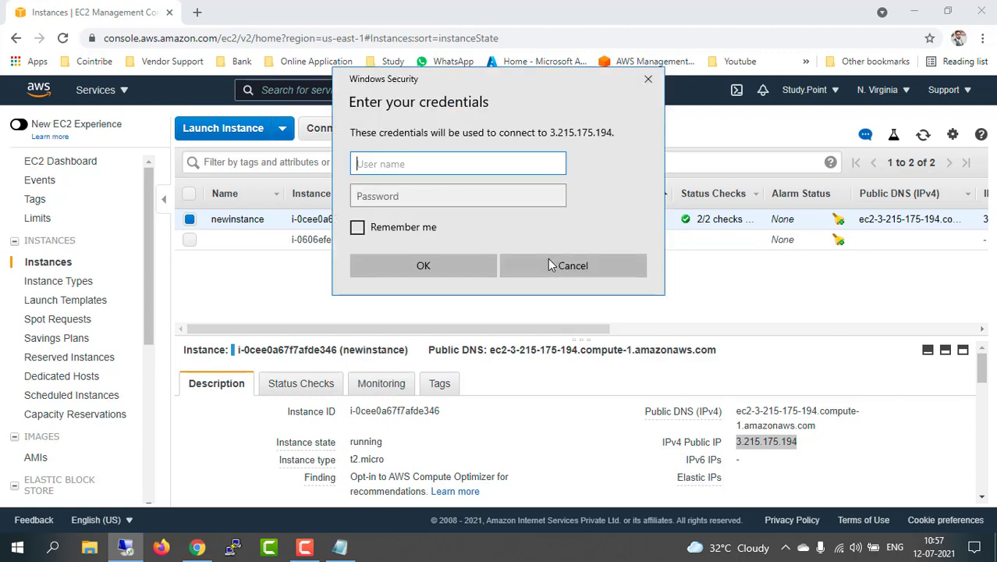
Sign in as administrator with the password copied from the Notepad notes, accepting the untrusted certificate, and minimise the notes.
{"action": "type", "text": "admini"}
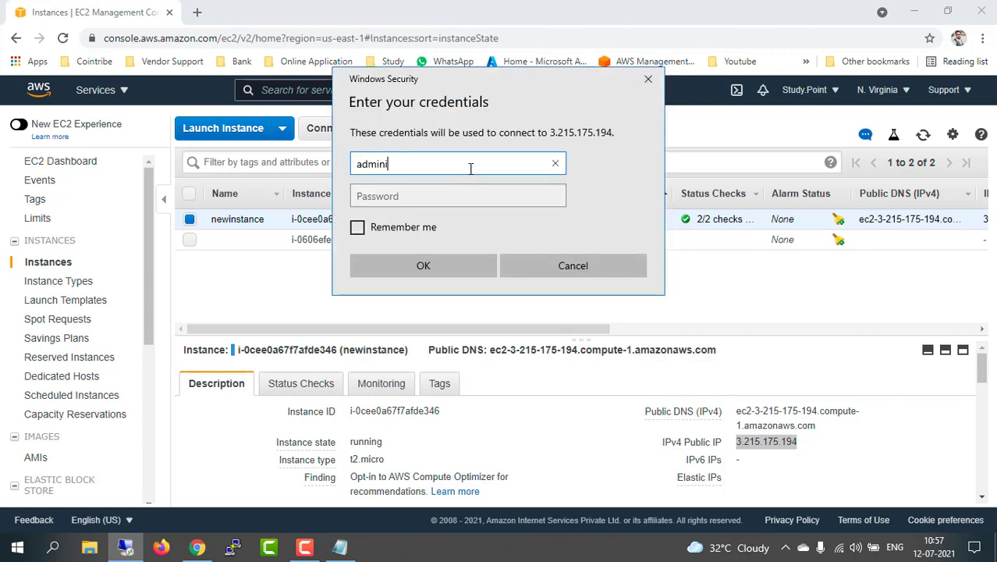
{"action": "type", "text": "strator"}
{"action": "key", "text": "Tab"}
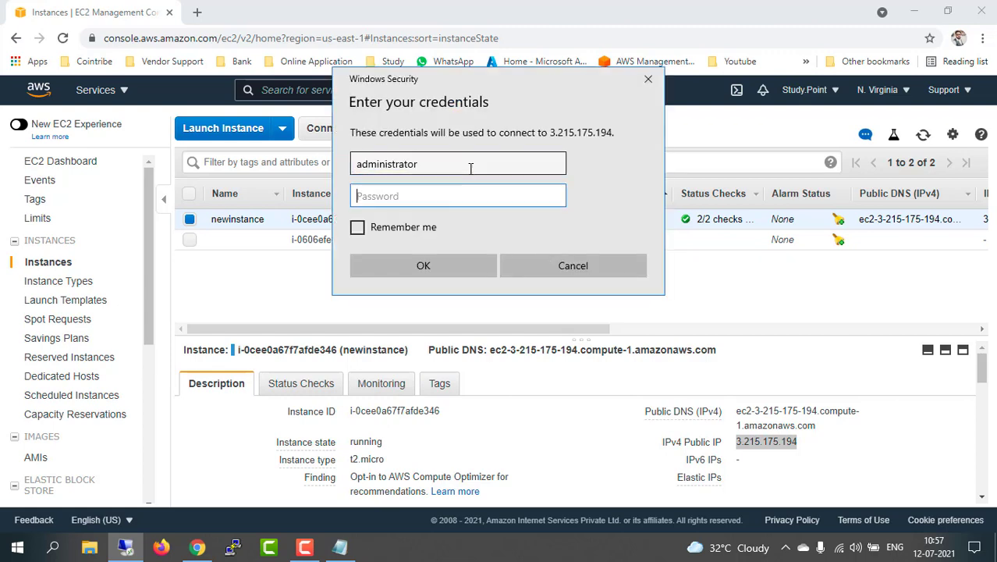
{"action": "left_click", "coordinate": [339, 547]}
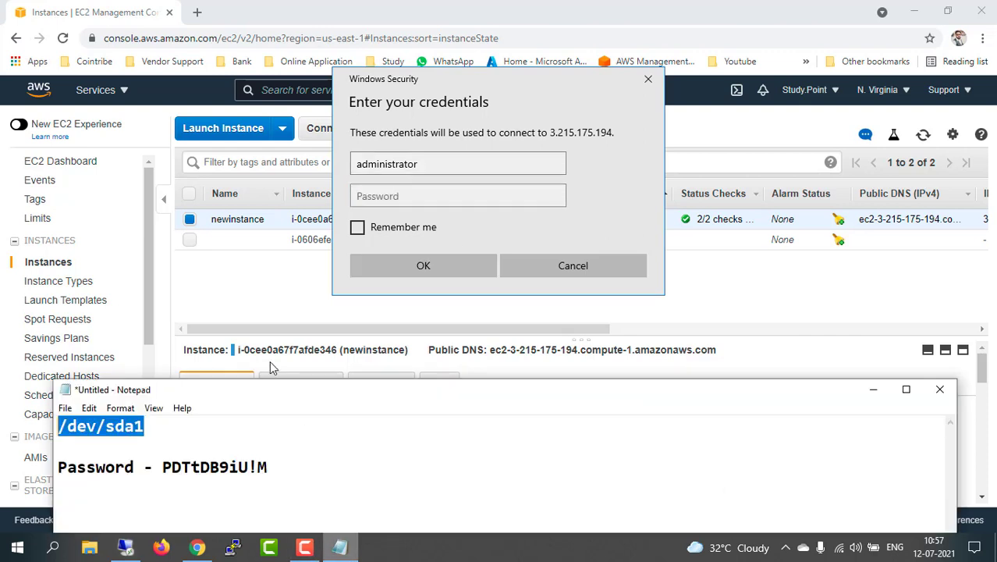
{"action": "left_click", "coordinate": [250, 468]}
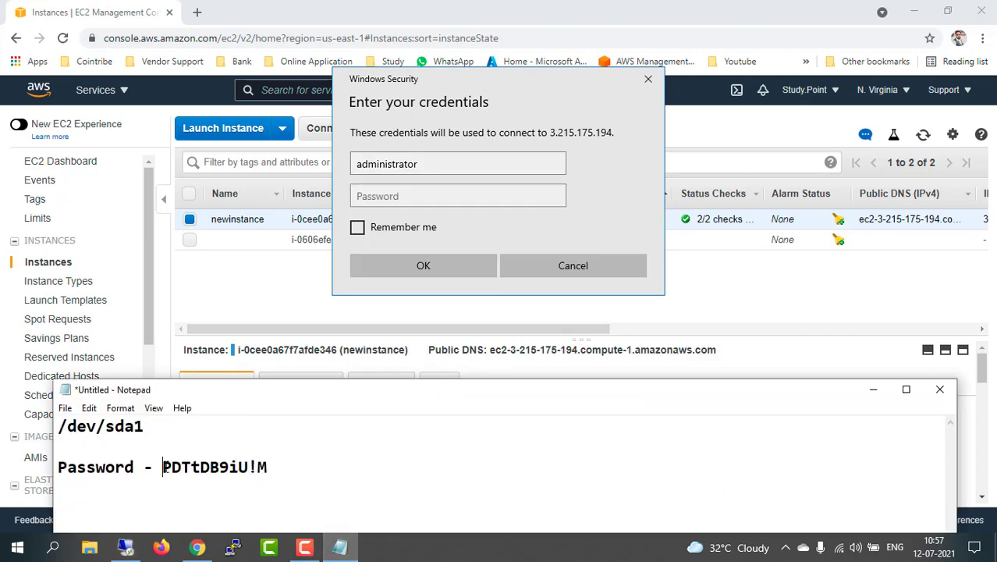
{"action": "left_click_drag", "start_coordinate": [163, 468], "coordinate": [269, 467]}
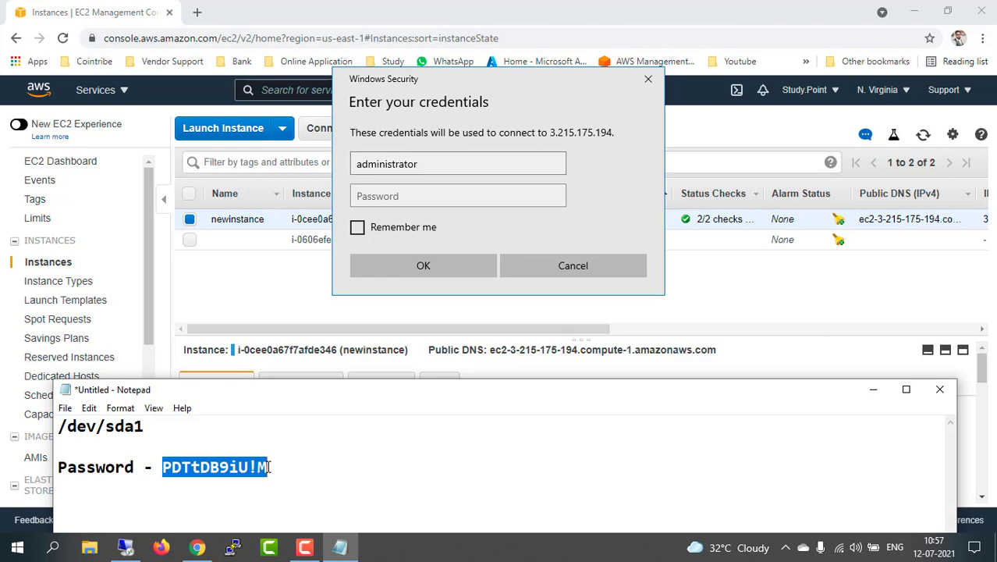
{"action": "left_click", "coordinate": [456, 195]}
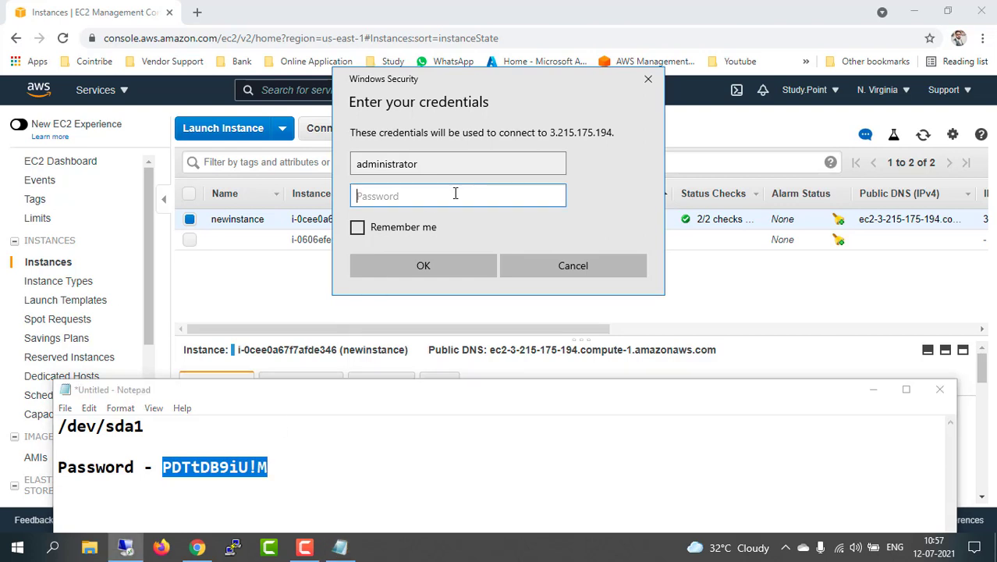
{"action": "key", "text": "ctrl+v"}
{"action": "left_click", "coordinate": [428, 264]}
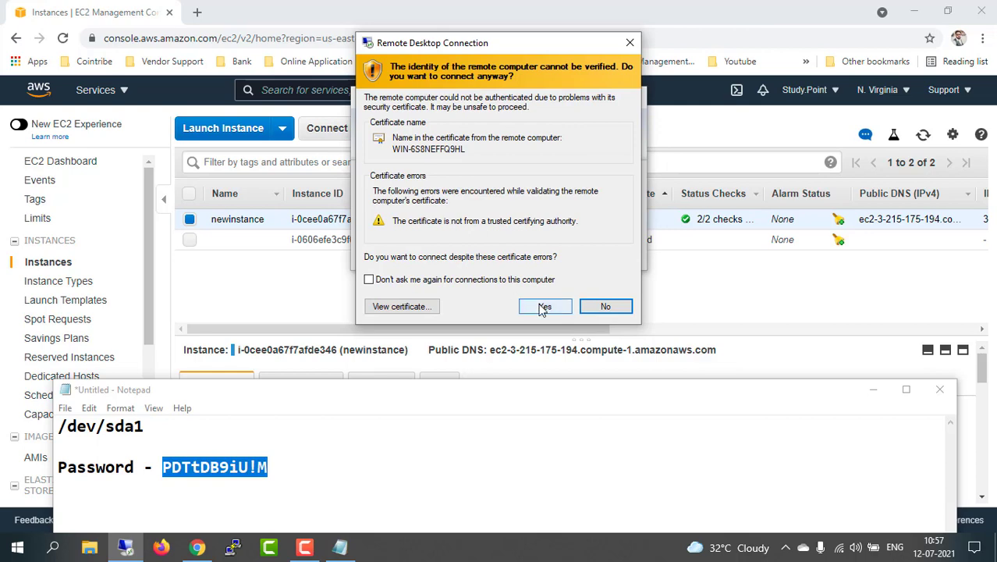
{"action": "left_click", "coordinate": [544, 307]}
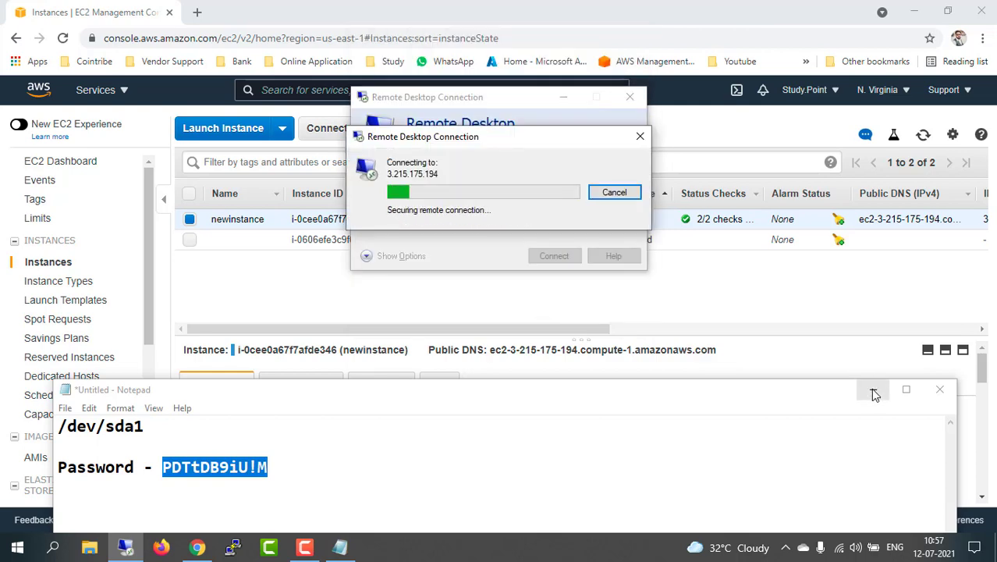
{"action": "left_click", "coordinate": [874, 389]}
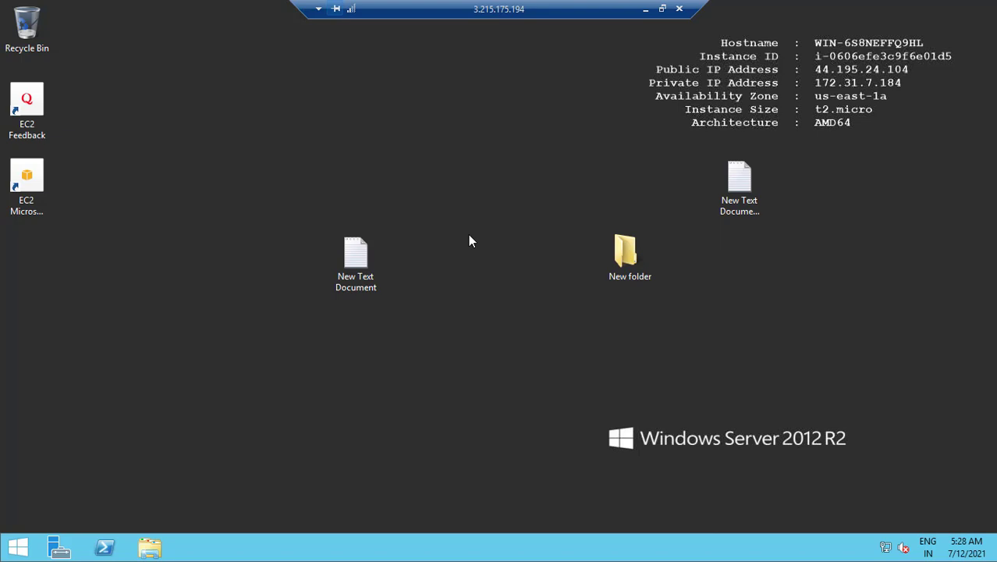
Examine the desktop items and the contents of Local Disk (C:) on the remote server, and minimise the remote session.
{"action": "left_click_drag", "start_coordinate": [809, 166], "coordinate": [457, 248]}
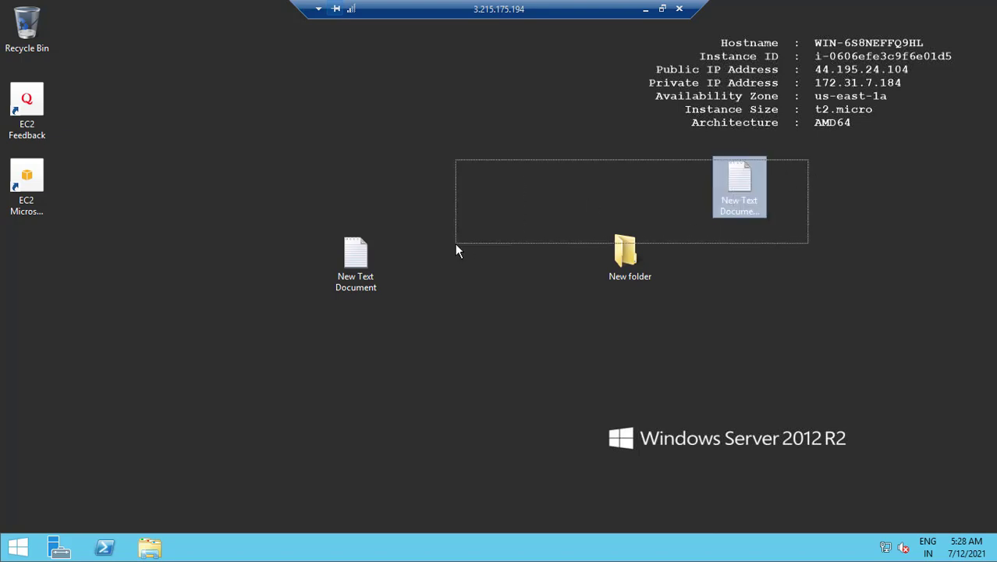
{"action": "double_click", "coordinate": [356, 258]}
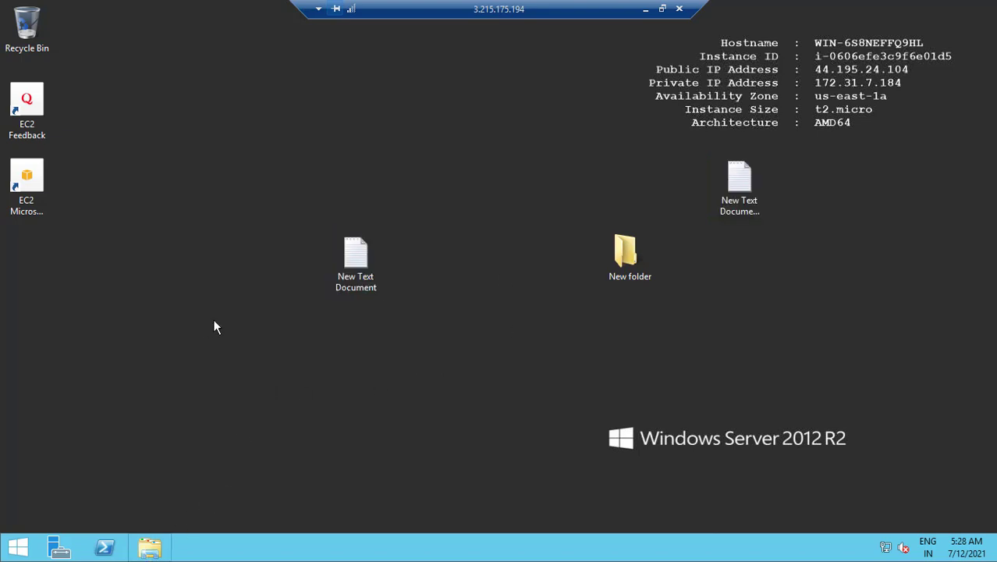
{"action": "key", "text": "super+e"}
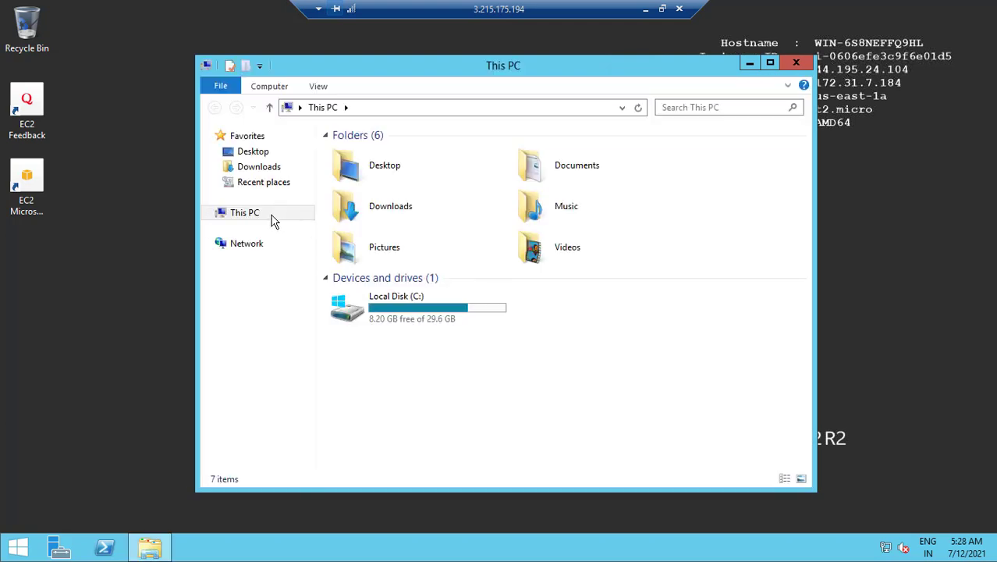
{"action": "left_click", "coordinate": [273, 221]}
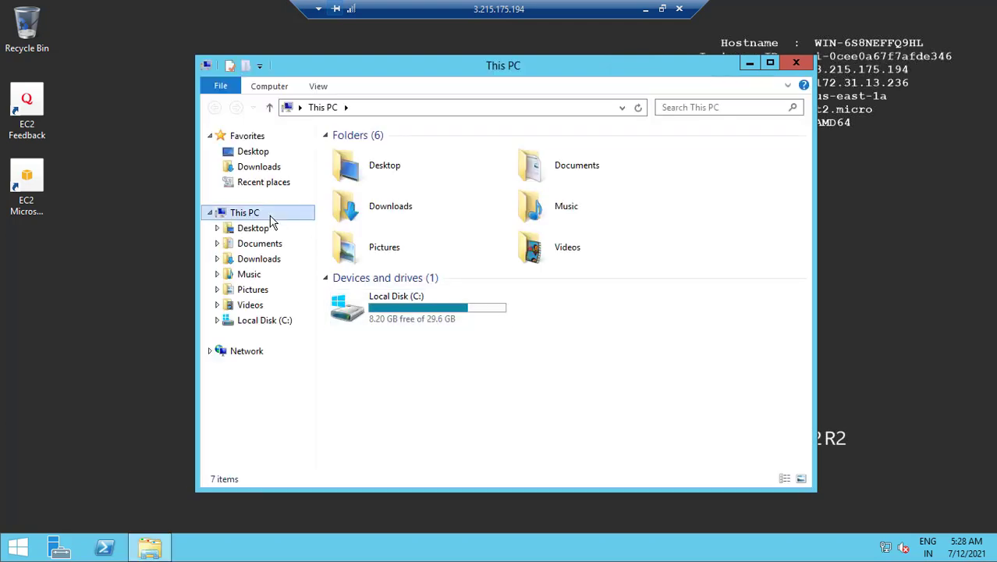
{"action": "double_click", "coordinate": [451, 309]}
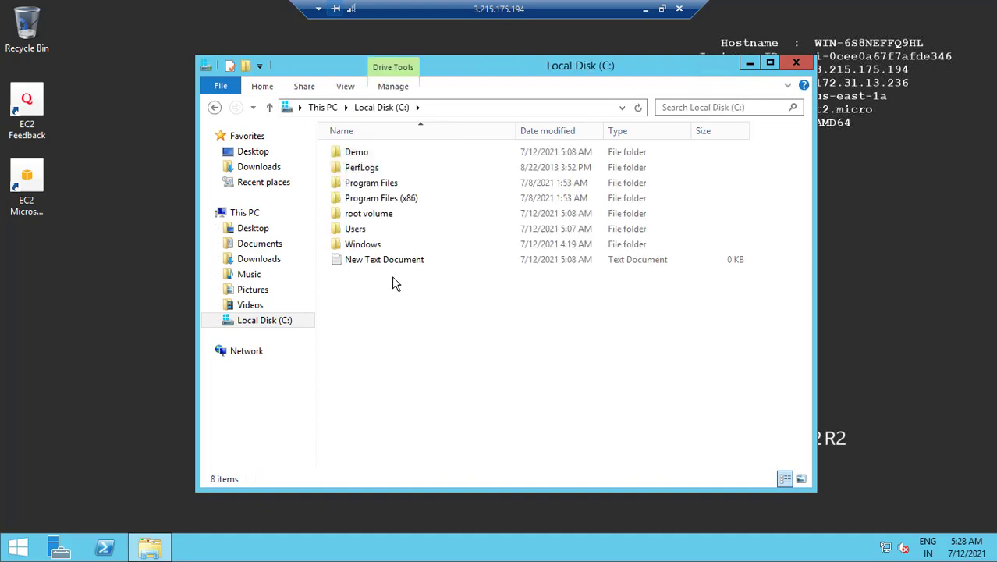
{"action": "left_click", "coordinate": [375, 261]}
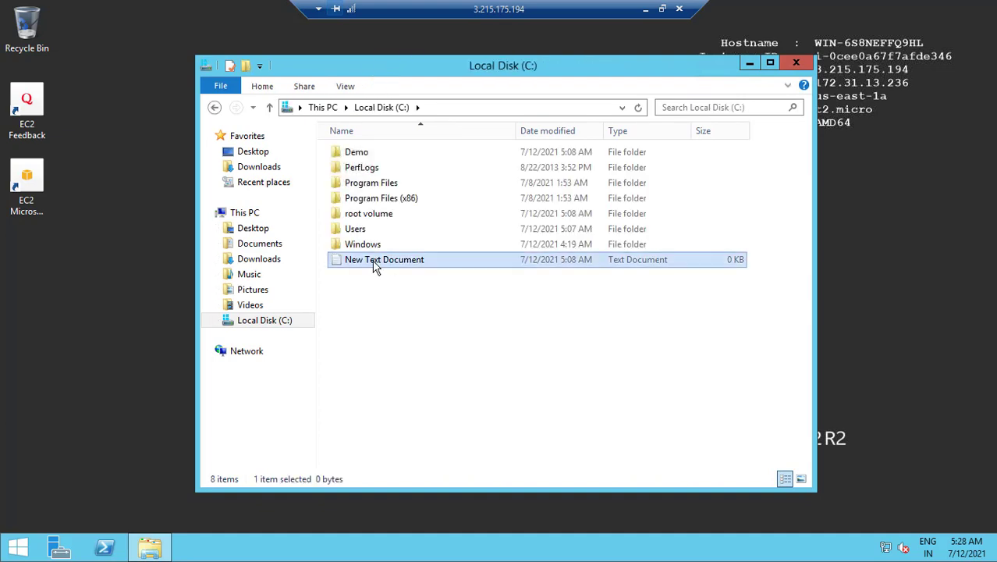
{"action": "left_click", "coordinate": [377, 215]}
{"action": "left_click", "coordinate": [357, 153]}
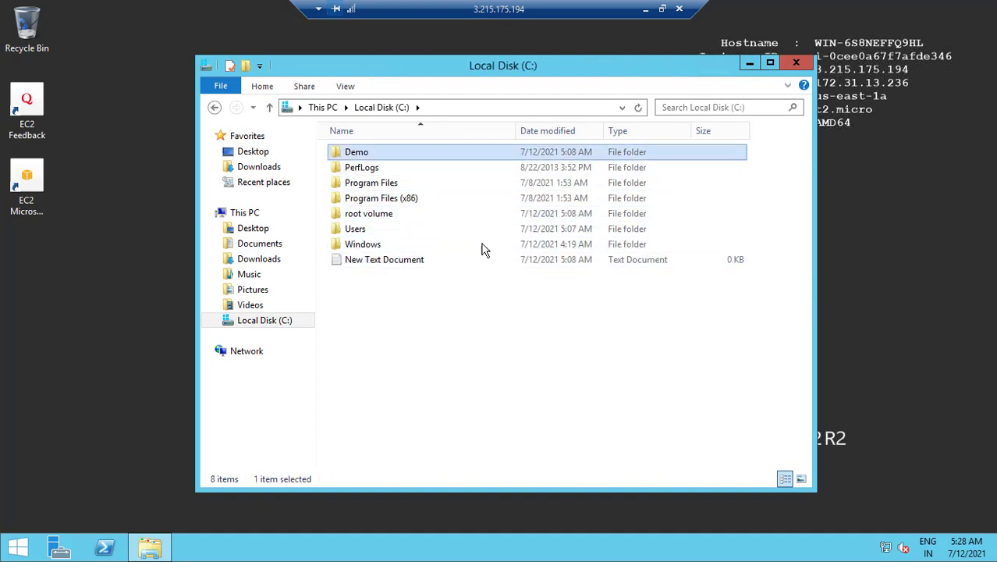
{"action": "left_click", "coordinate": [803, 61]}
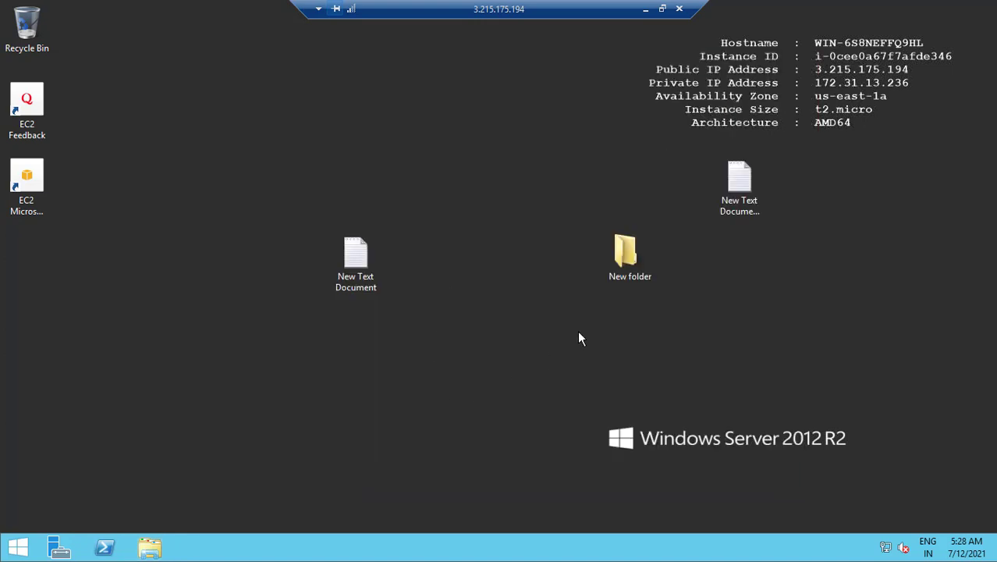
{"action": "left_click_drag", "start_coordinate": [806, 154], "coordinate": [277, 322]}
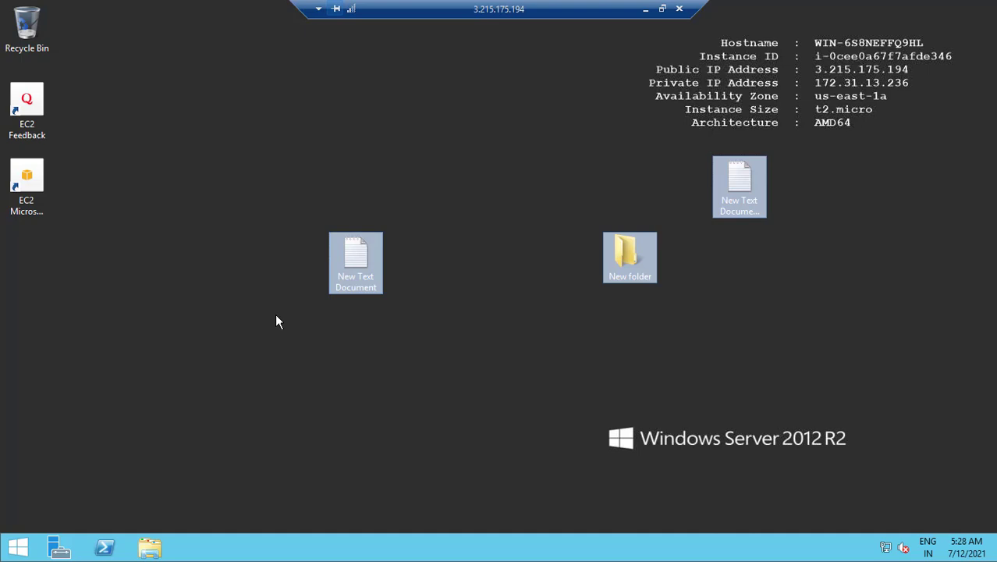
{"action": "left_click", "coordinate": [644, 16]}
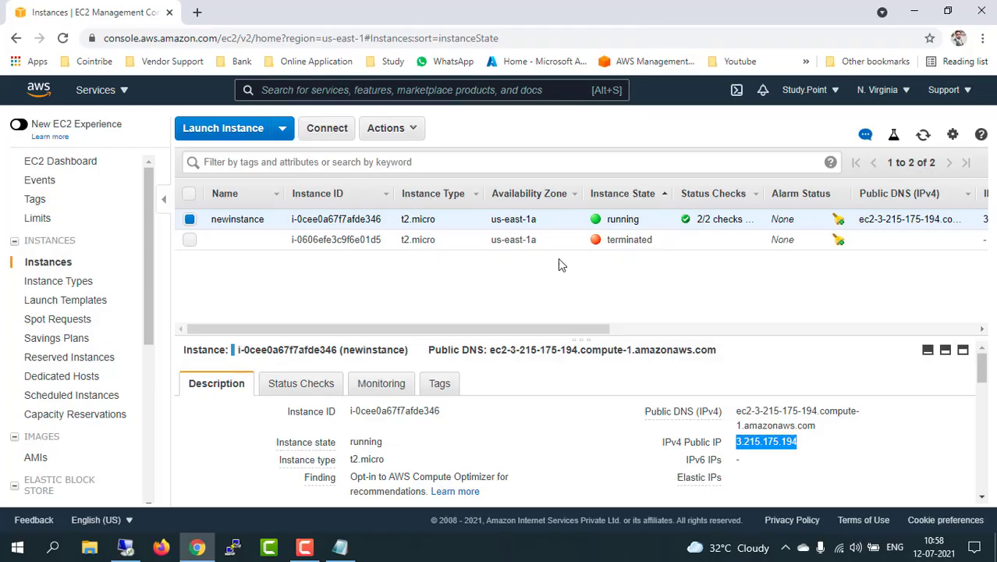
Open a new maximised Notepad window and write "EC2 instance" on its first line.
{"action": "key", "text": "super+r"}
{"action": "type", "text": "notepad"}
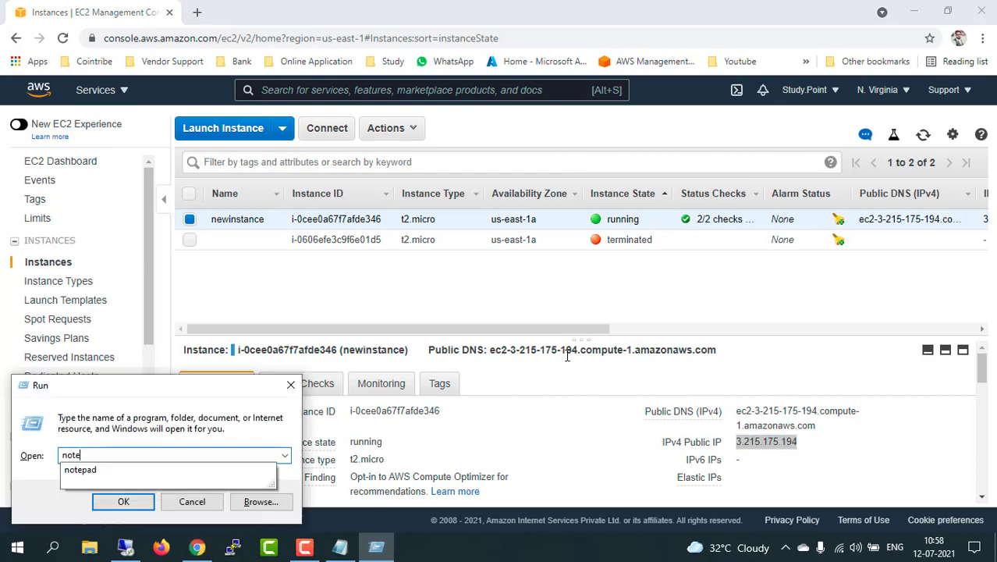
{"action": "key", "text": "Return"}
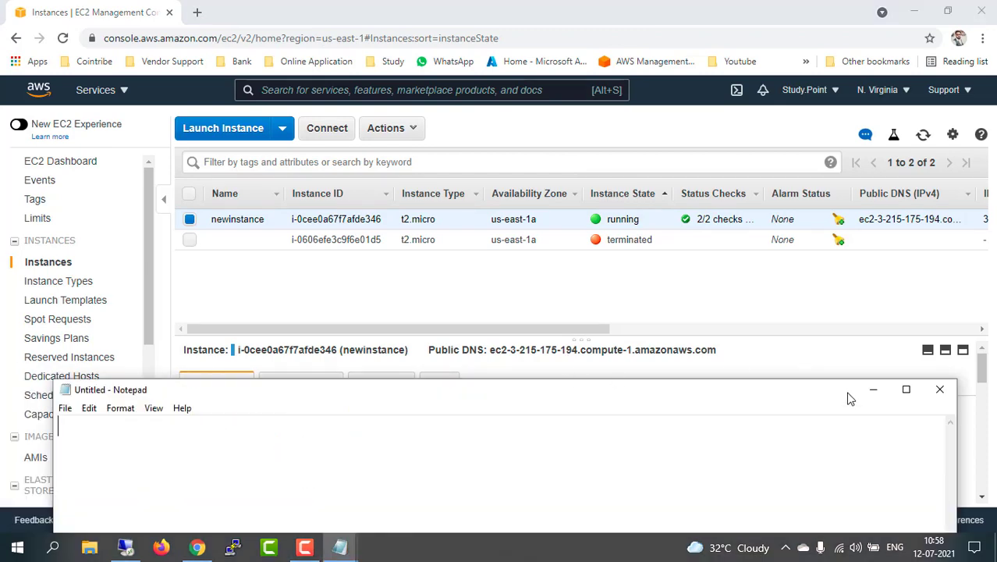
{"action": "left_click", "coordinate": [906, 389]}
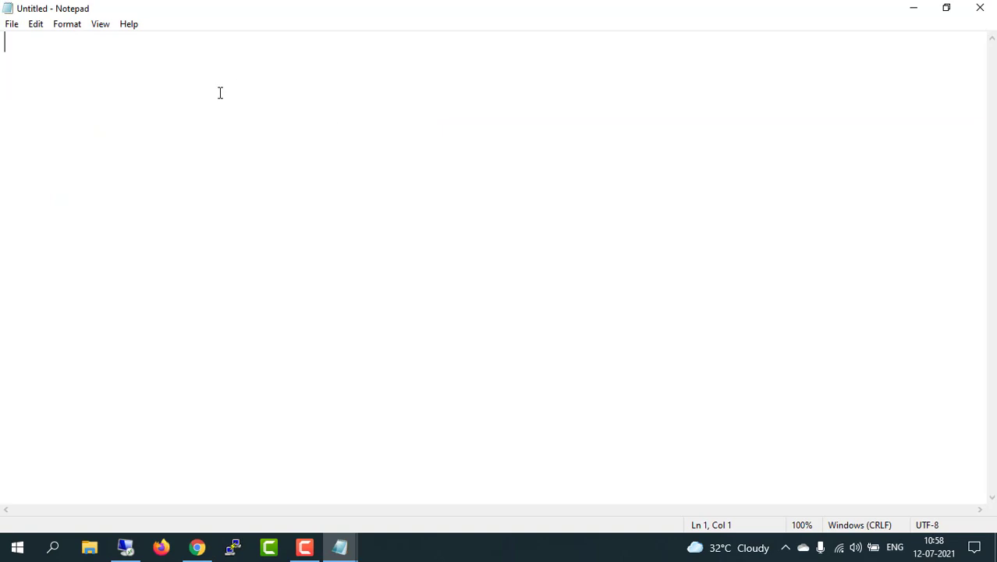
{"action": "type", "text": "EC2 instance"}
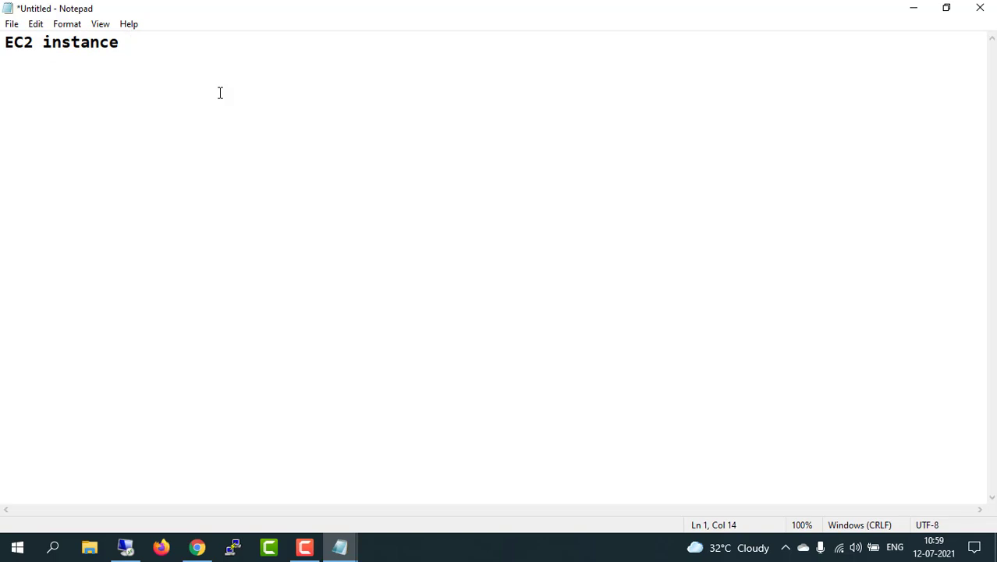
Number the EC2 instance line as "1." and add a second line numbered "2." below it.
{"action": "key", "text": "Return"}
{"action": "type", "text": "2."}
{"action": "key", "text": "BackSpace"}
{"action": "key", "text": "BackSpace"}
{"action": "key", "text": "BackSpace"}
{"action": "type", "text": "2."}
{"action": "left_click", "coordinate": [5, 40]}
{"action": "type", "text": "1."}
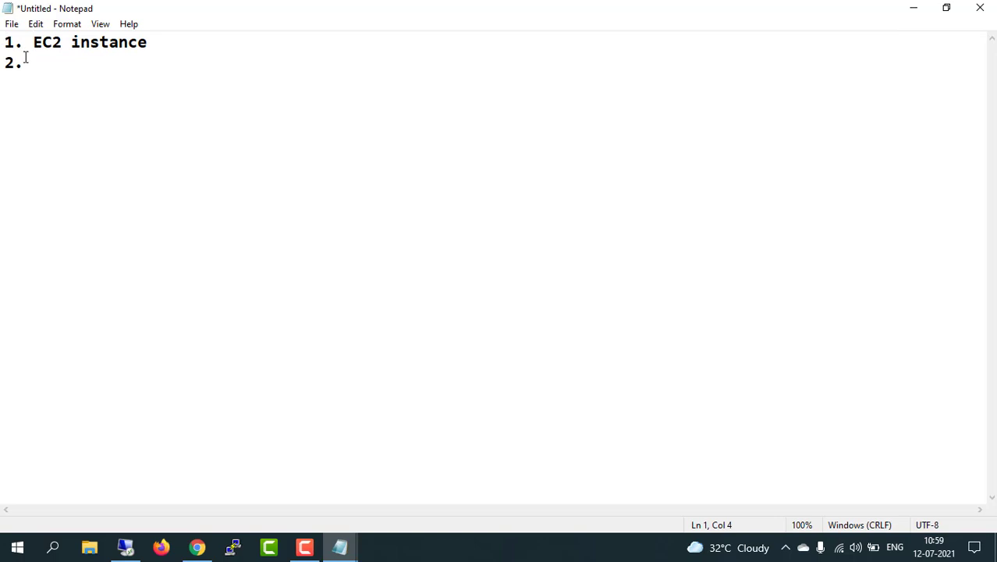
Complete item 2 of the list with "How to take snapshot for EC2 instane Volume" and start a new line below it.
{"action": "left_click", "coordinate": [36, 67]}
{"action": "type", "text": "How to take"}
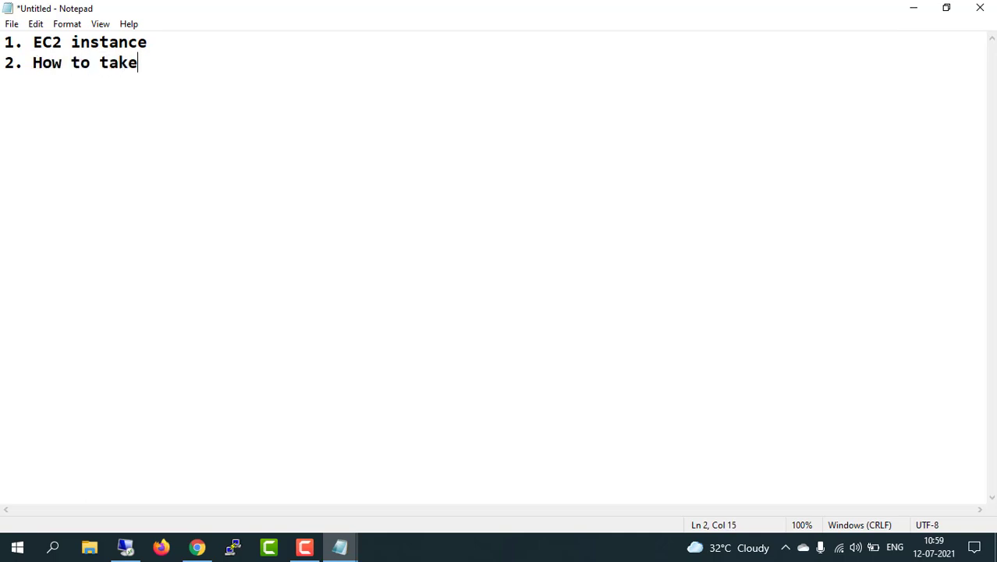
{"action": "type", "text": " snapsh"}
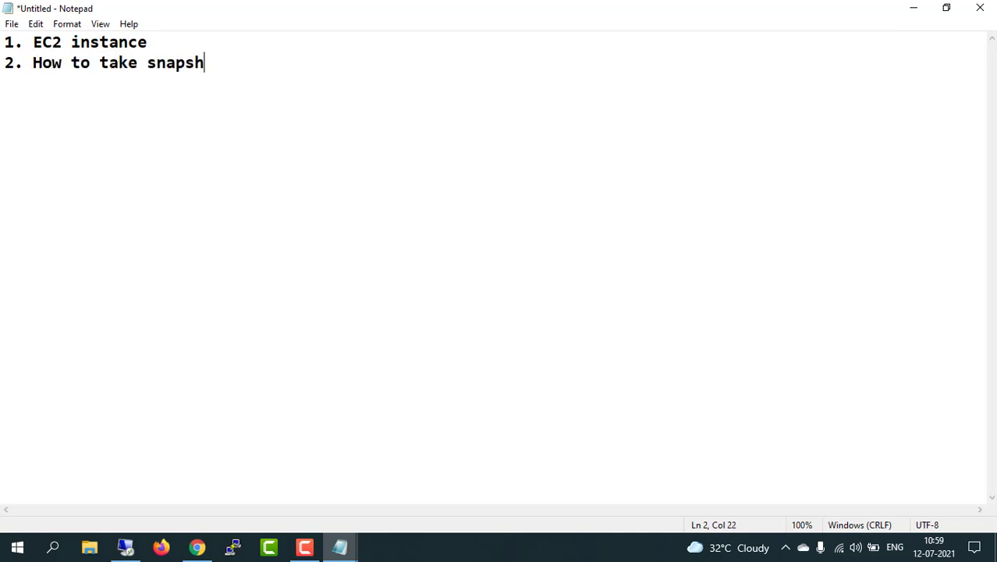
{"action": "type", "text": "ot for EC"}
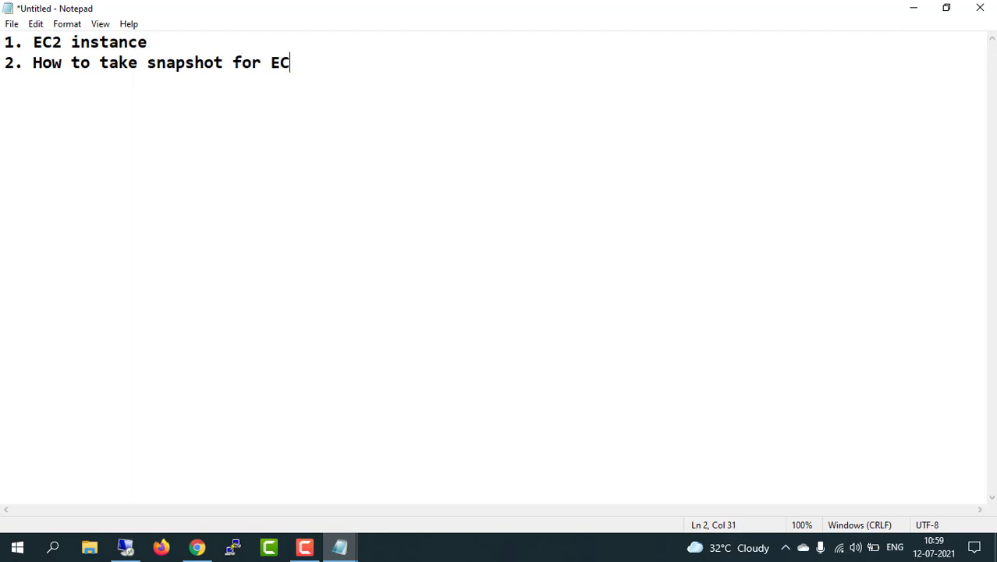
{"action": "type", "text": "2 instane "}
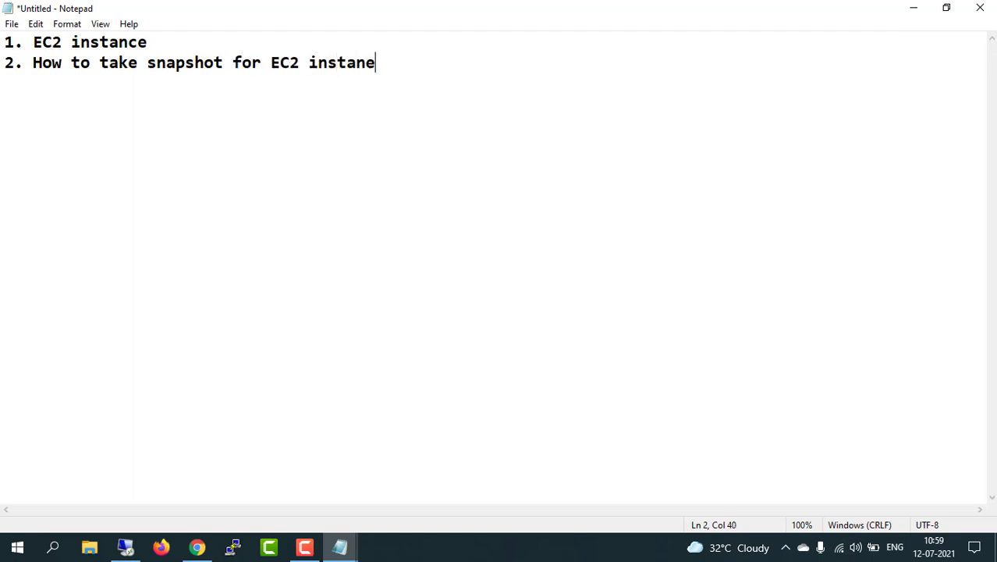
{"action": "type", "text": "Volume"}
{"action": "key", "text": "Return"}
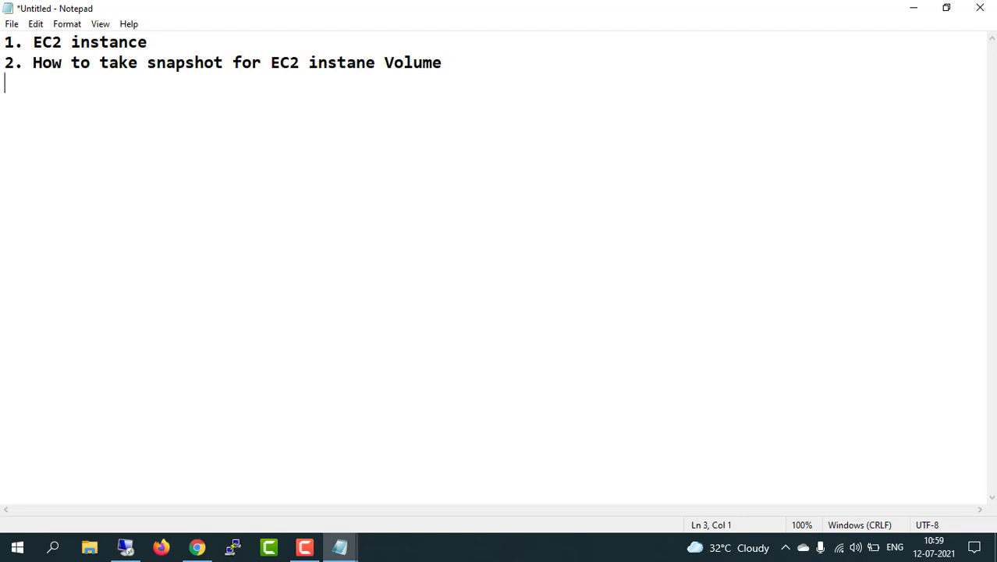
Add "3. HOw to create Volume from Snapshot" as the third line of the summary list.
{"action": "type", "text": "3. HOw to c"}
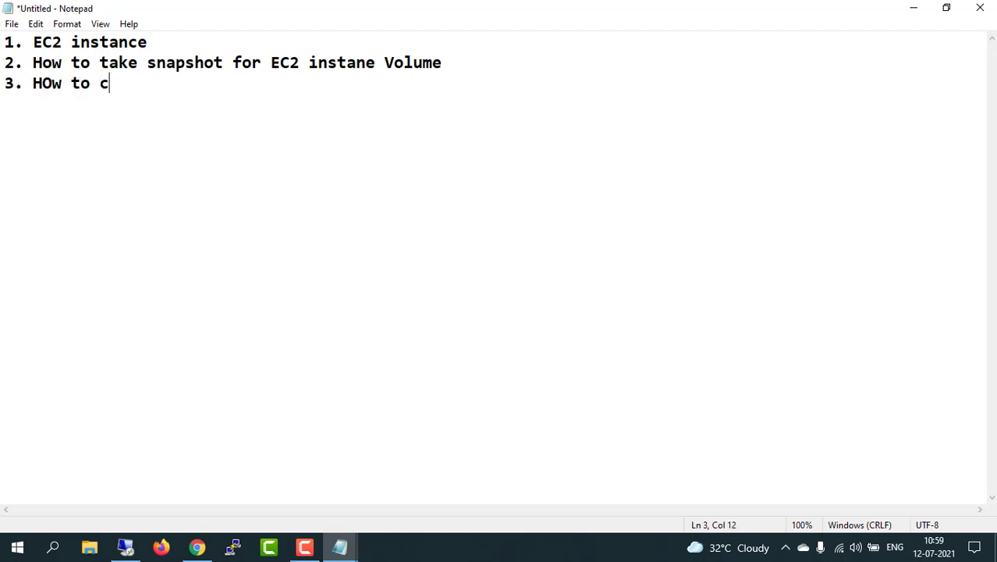
{"action": "type", "text": "reate Vol"}
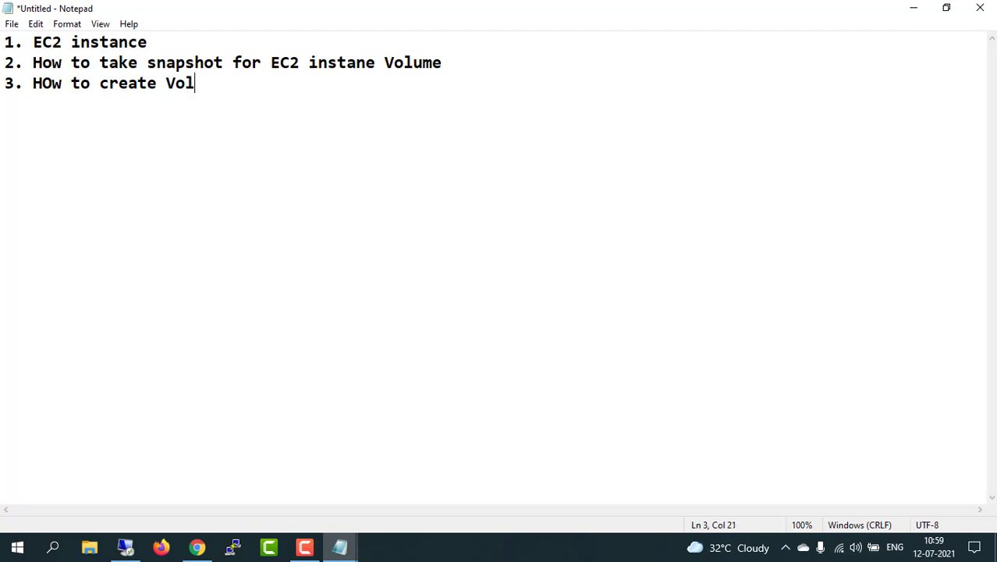
{"action": "type", "text": "ume from"}
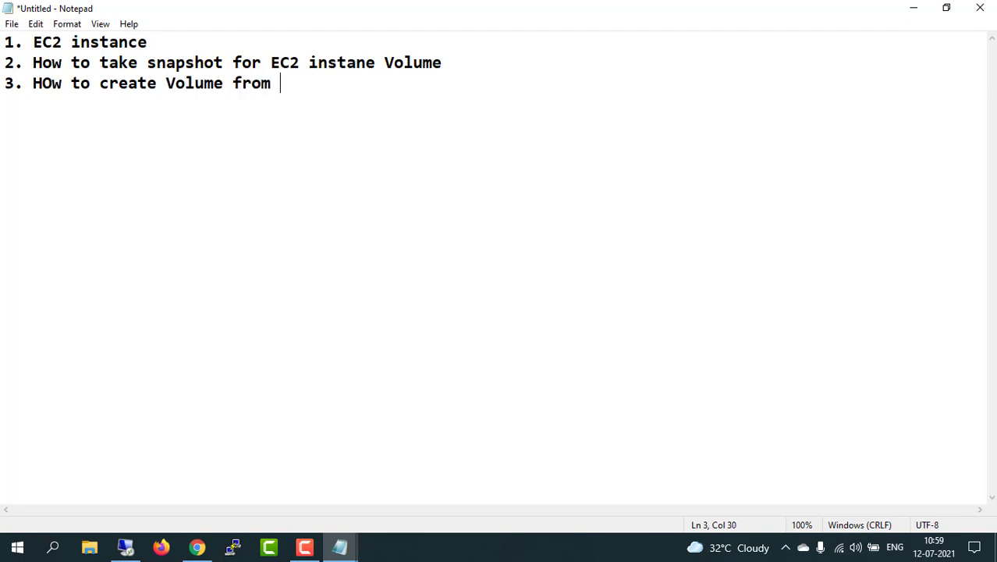
{"action": "type", "text": " Snapshot"}
{"action": "key", "text": "Return"}
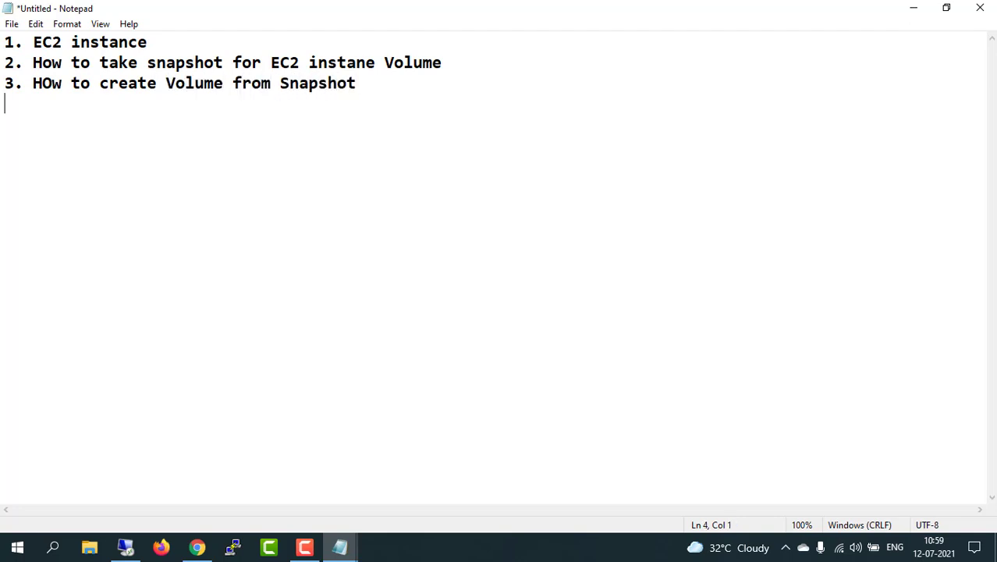
Add a fourth line reading "4. How to attached Ec2 instance root volume with another another EC2 instance".
{"action": "type", "text": "4. How to atta"}
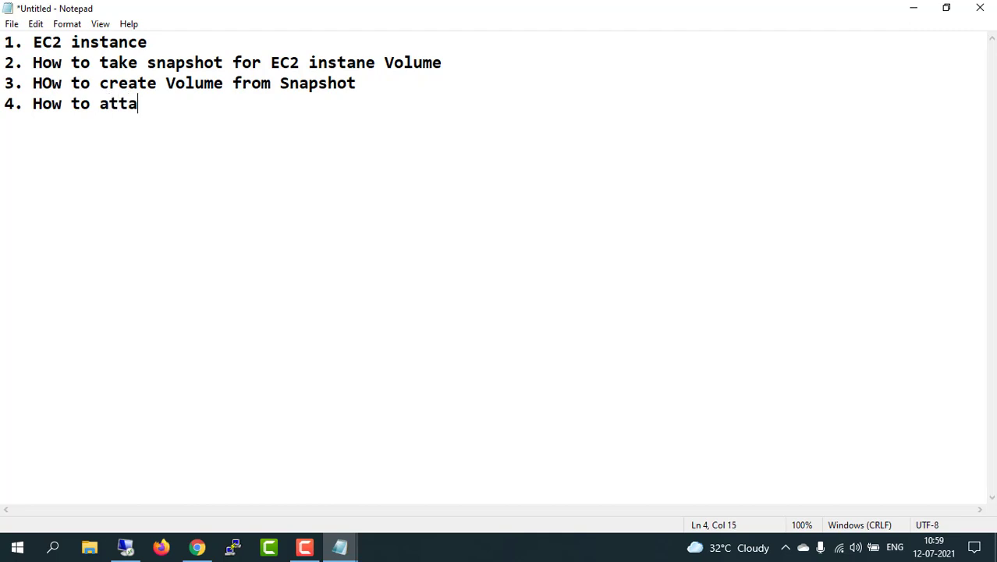
{"action": "type", "text": "ched r"}
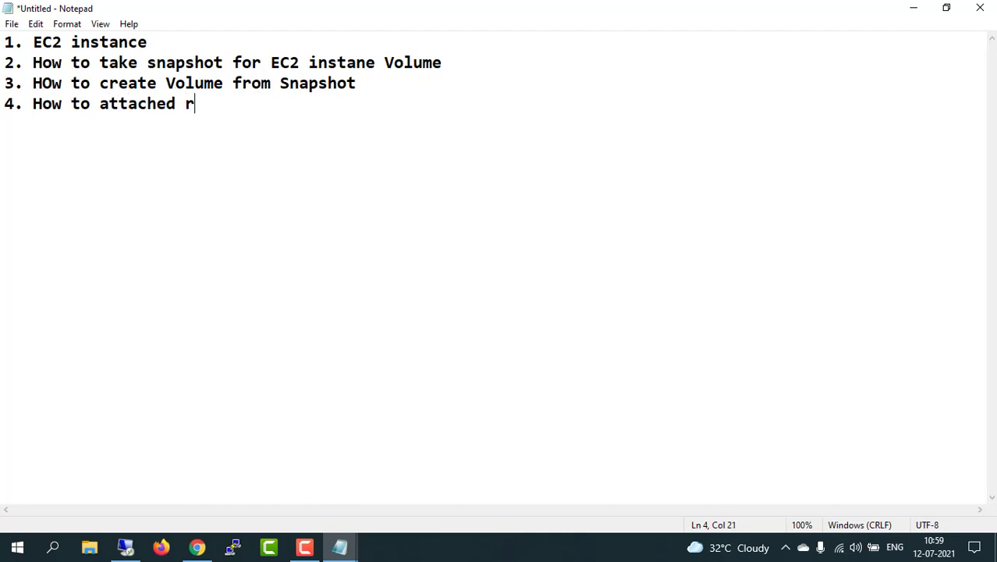
{"action": "type", "text": "oot volu"}
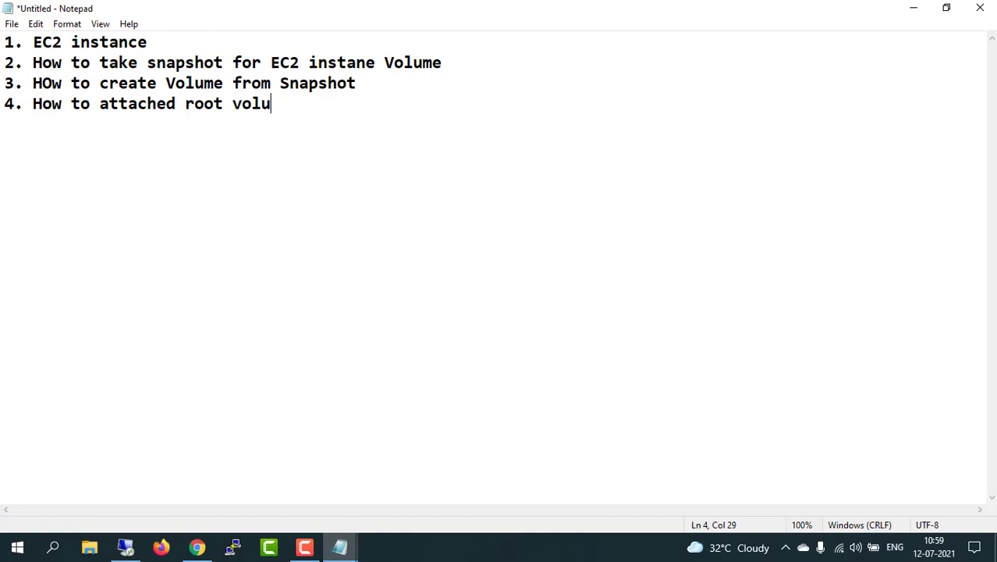
{"action": "key", "text": "BackSpace"}
{"action": "key", "text": "BackSpace"}
{"action": "key", "text": "BackSpace"}
{"action": "key", "text": "BackSpace"}
{"action": "key", "text": "BackSpace"}
{"action": "key", "text": "BackSpace"}
{"action": "key", "text": "BackSpace"}
{"action": "key", "text": "BackSpace"}
{"action": "key", "text": "BackSpace"}
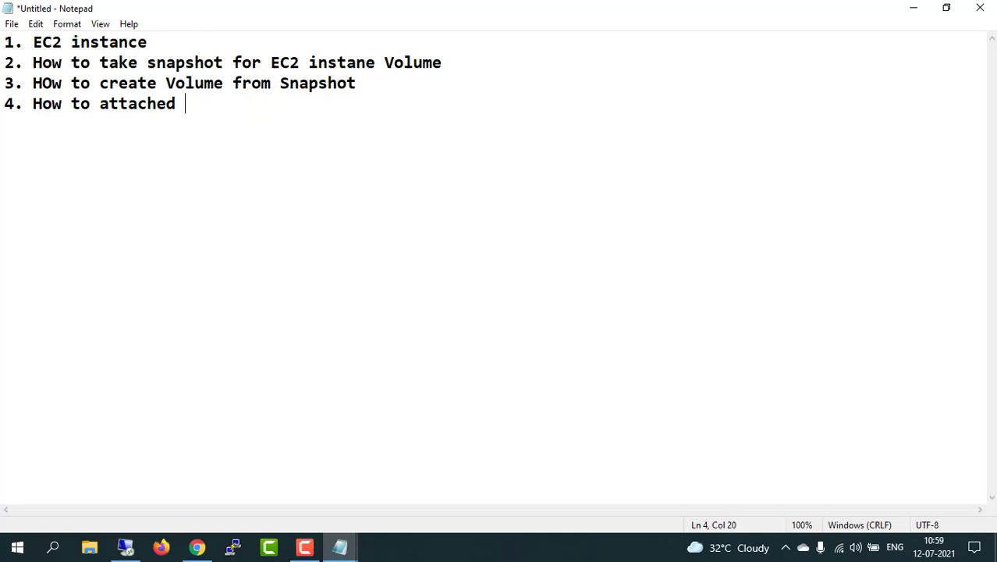
{"action": "type", "text": "Ec2 in"}
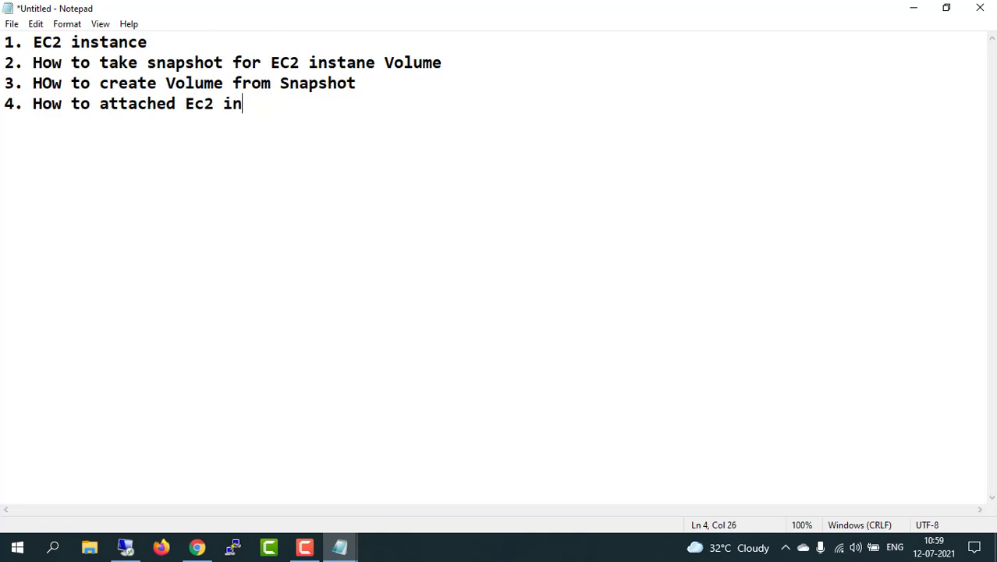
{"action": "type", "text": "stance root"}
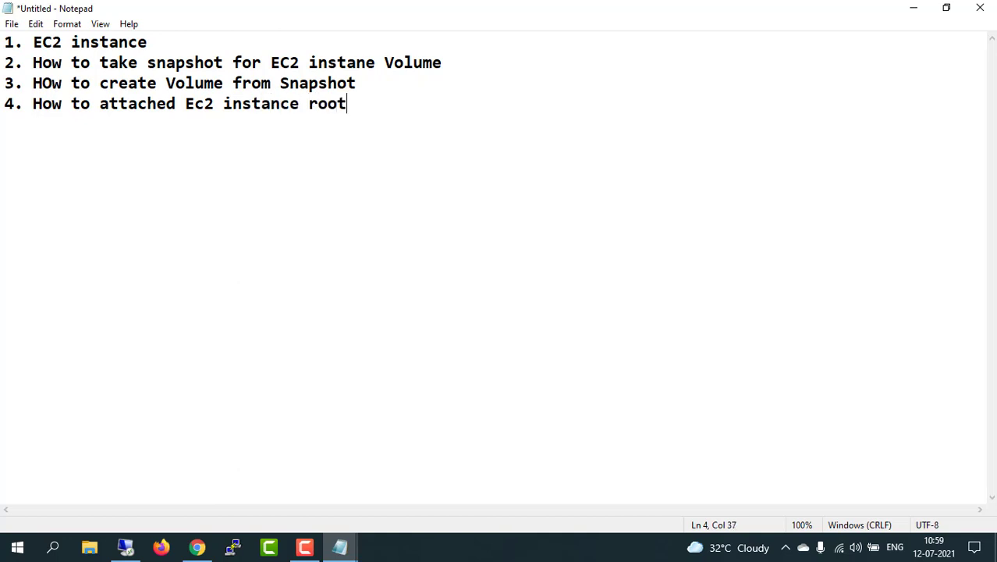
{"action": "type", "text": " volume "}
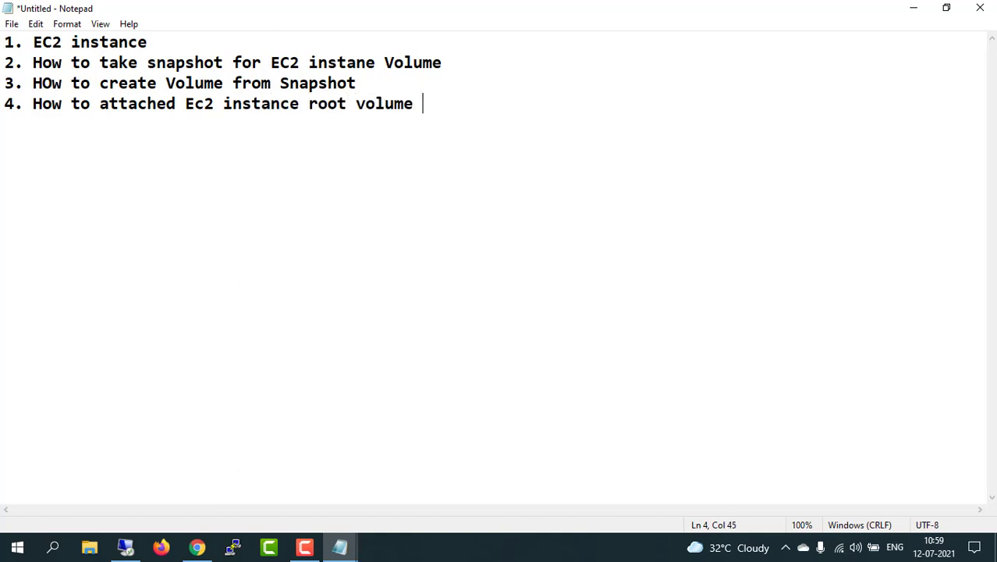
{"action": "type", "text": "with ano"}
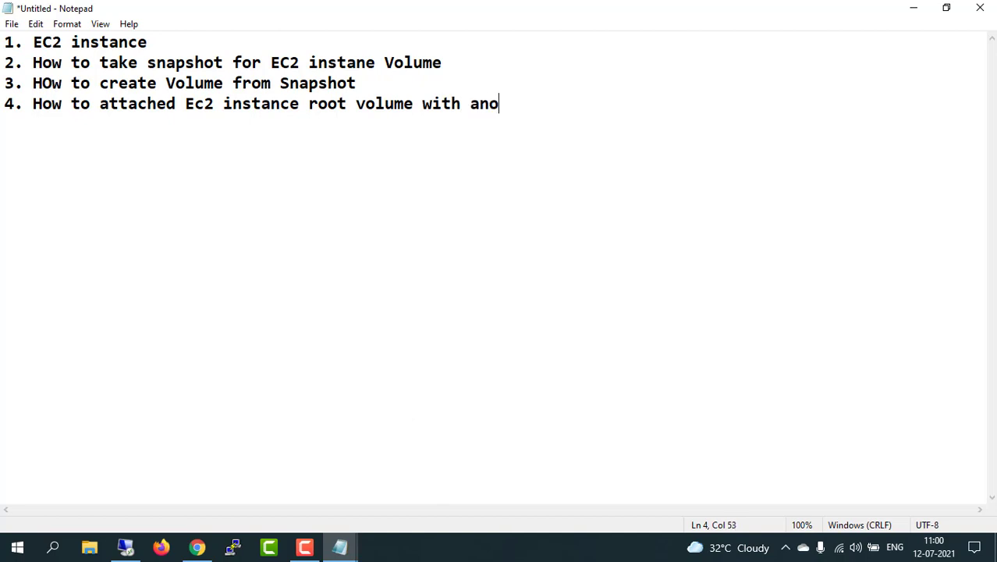
{"action": "type", "text": "ther ano"}
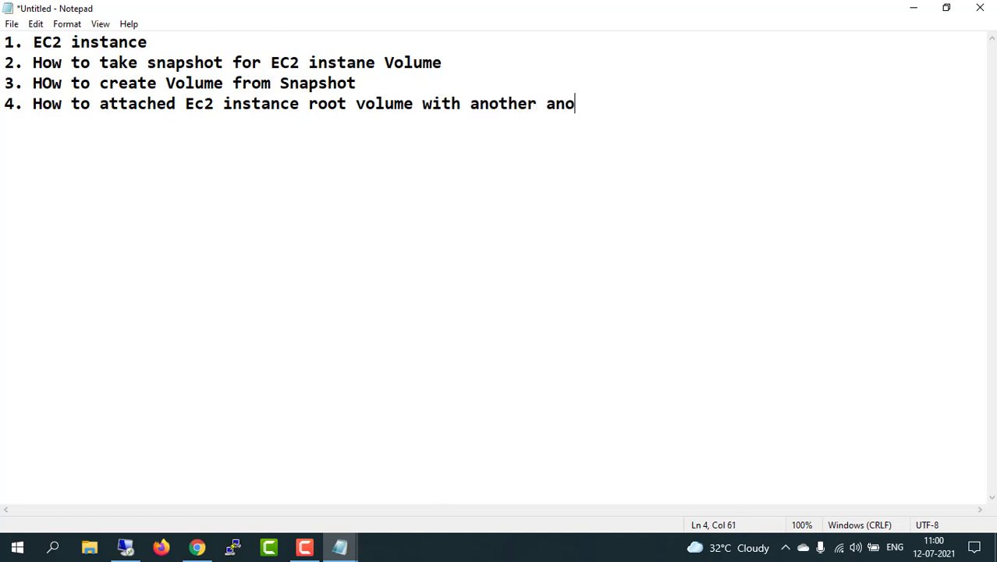
{"action": "type", "text": "ther EC2 insta"}
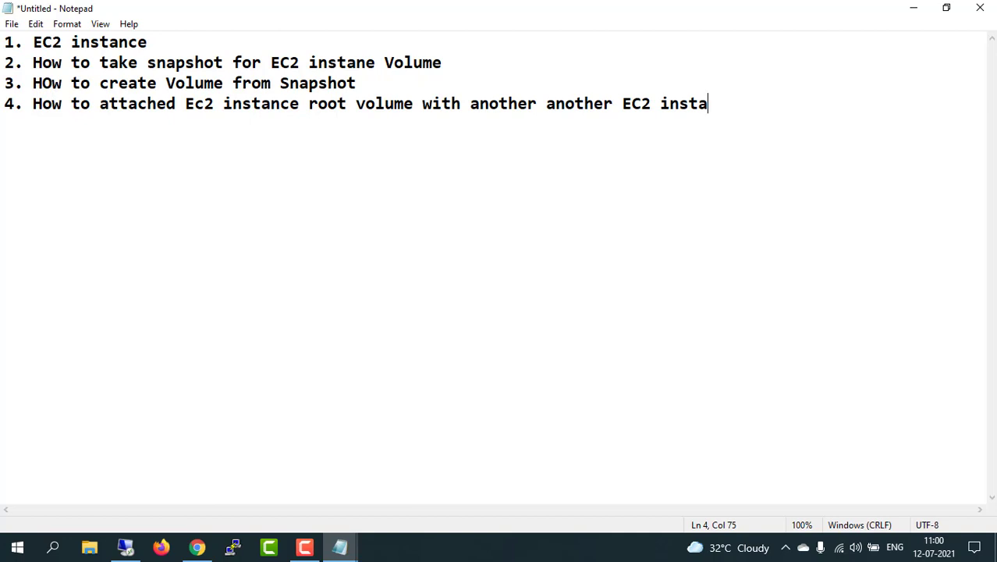
{"action": "type", "text": "nce"}
{"action": "key", "text": "Return"}
Write "5. How to attach and detach Volume" on the fifth line of the summary list.
{"action": "type", "text": "5. How to atta"}
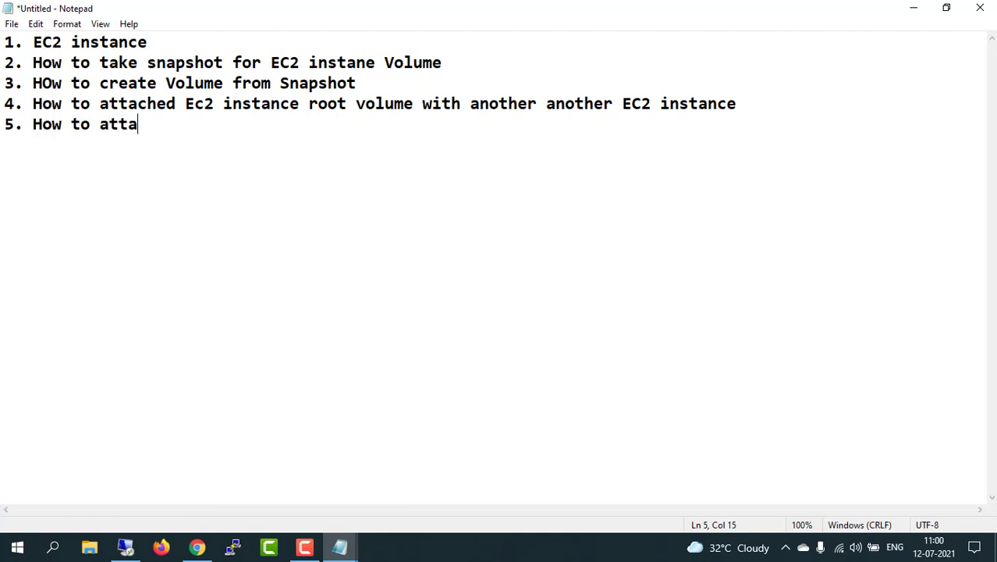
{"action": "type", "text": "ch and detac"}
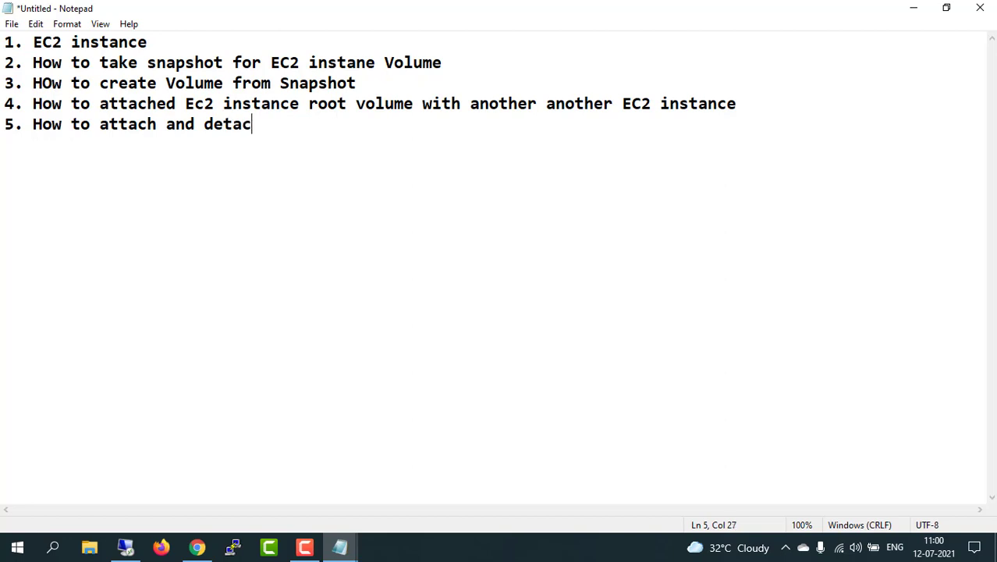
{"action": "type", "text": "h Volume"}
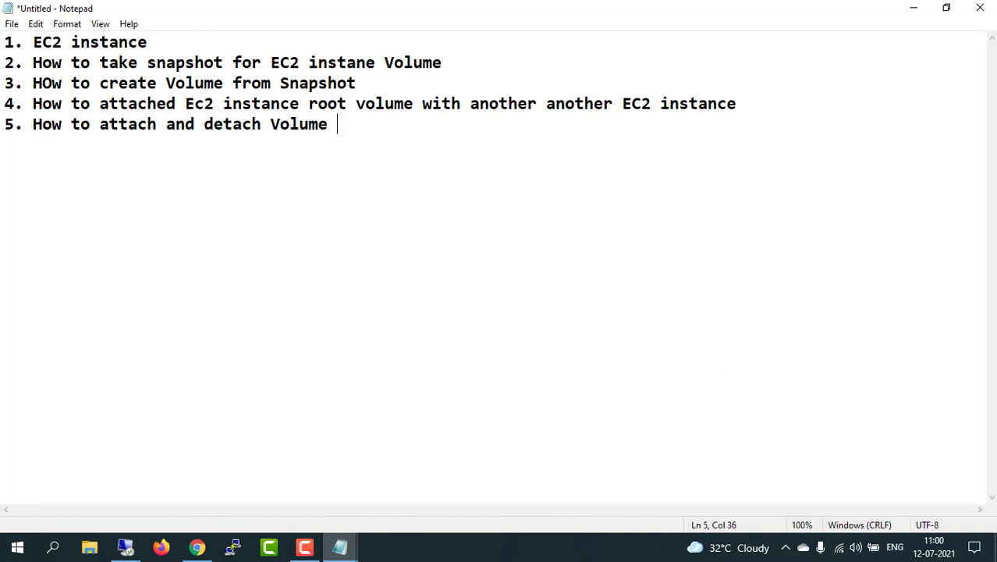